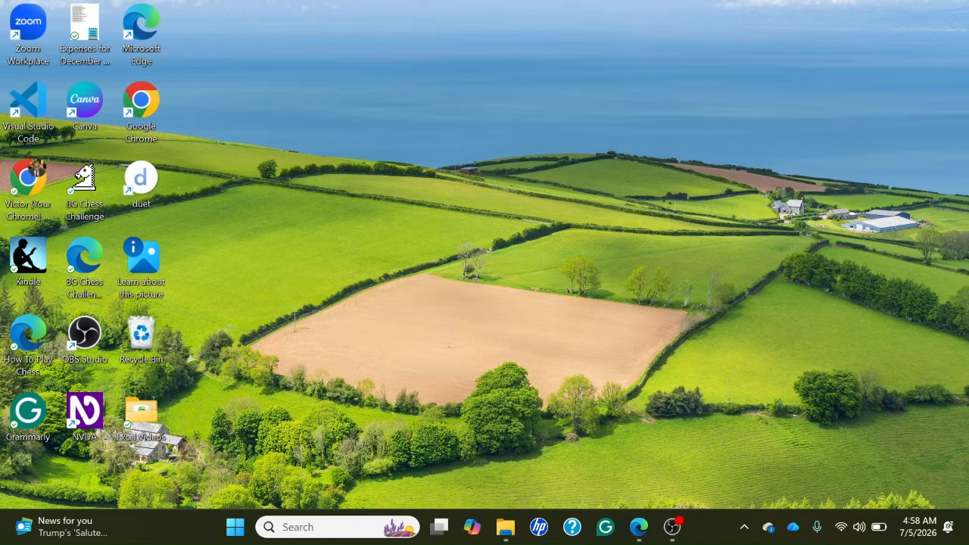
Search Windows for Excel and start it with a blank workbook.
{"action": "key", "text": "super"}
{"action": "key", "text": "super"}
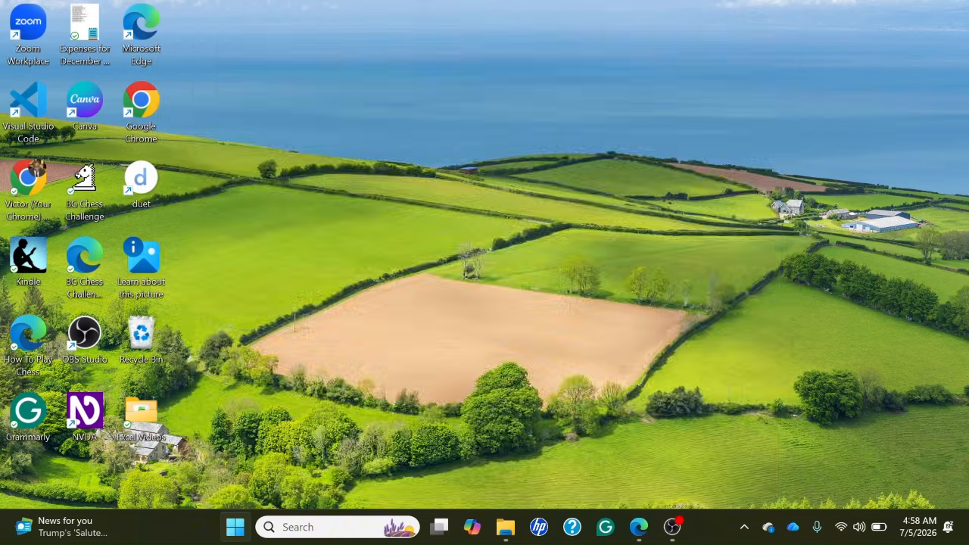
{"action": "key", "text": "super+s"}
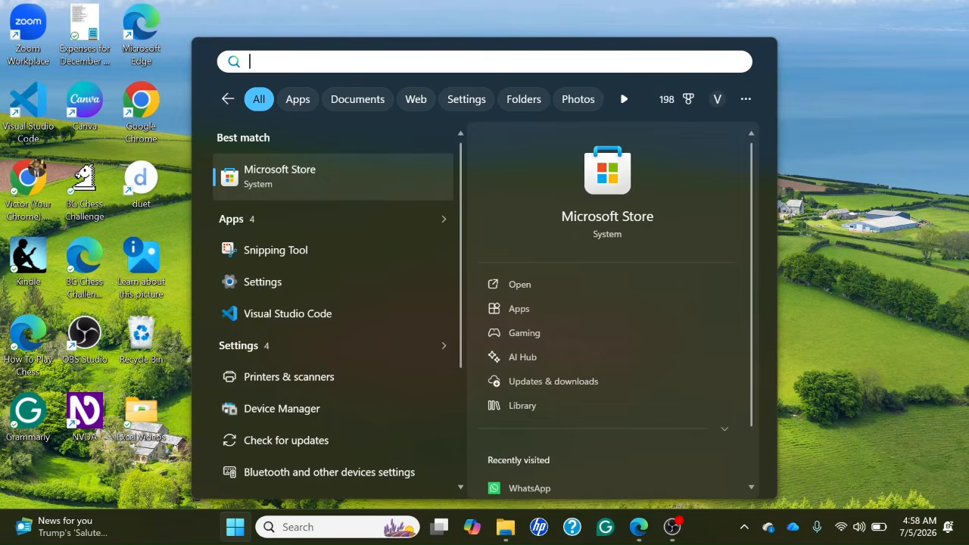
{"action": "type", "text": "exce"}
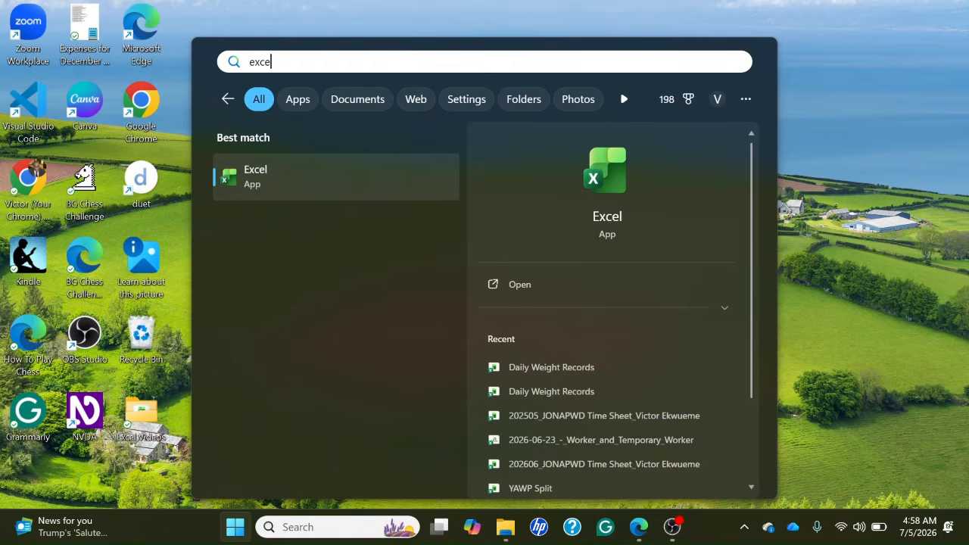
{"action": "key", "text": "Down"}
{"action": "key", "text": "Up"}
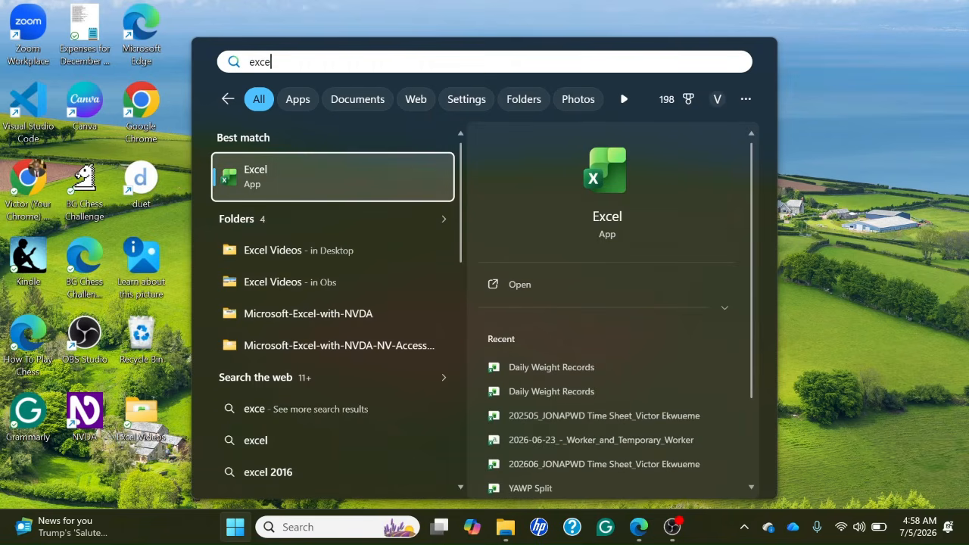
{"action": "key", "text": "Return"}
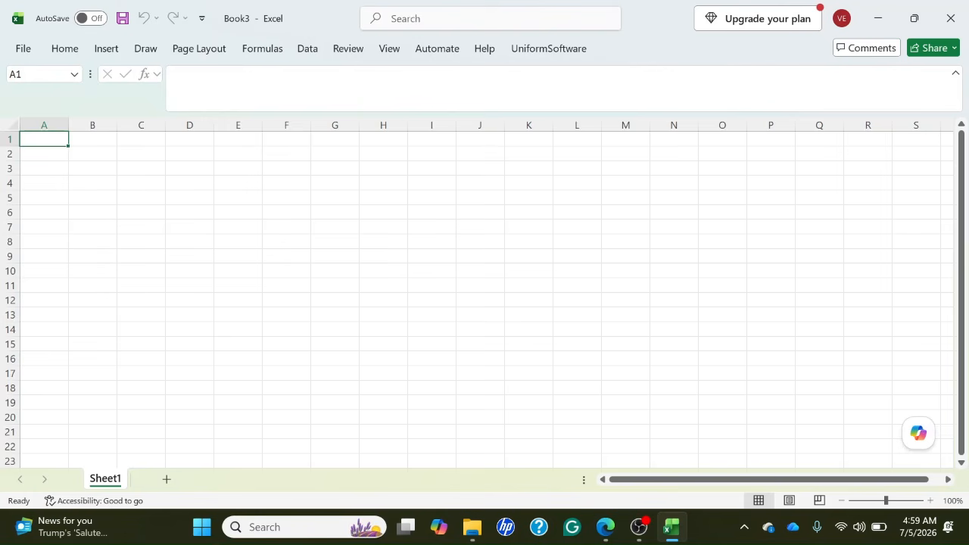
Enter the title "Contacts" in cell A1.
{"action": "type", "text": "Con"}
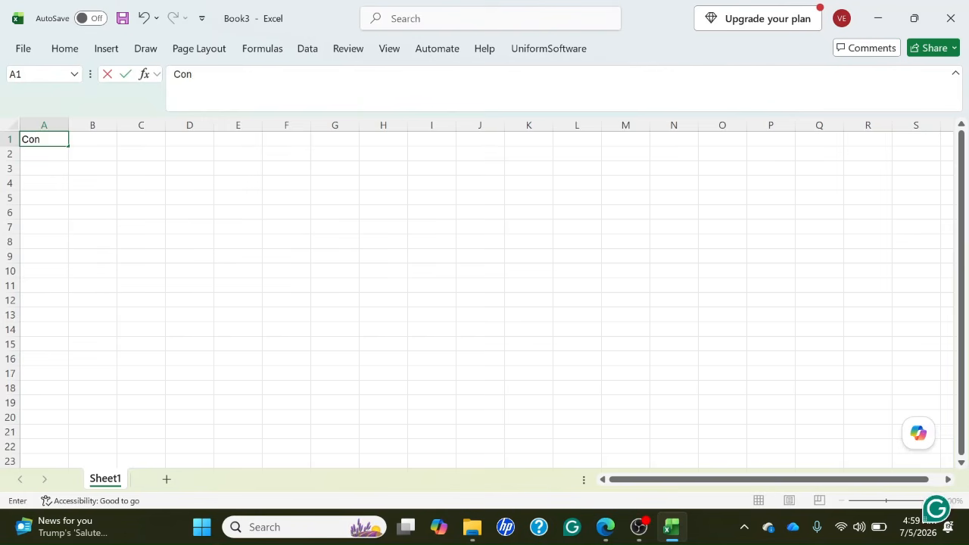
{"action": "type", "text": "tacts"}
{"action": "key", "text": "Return"}
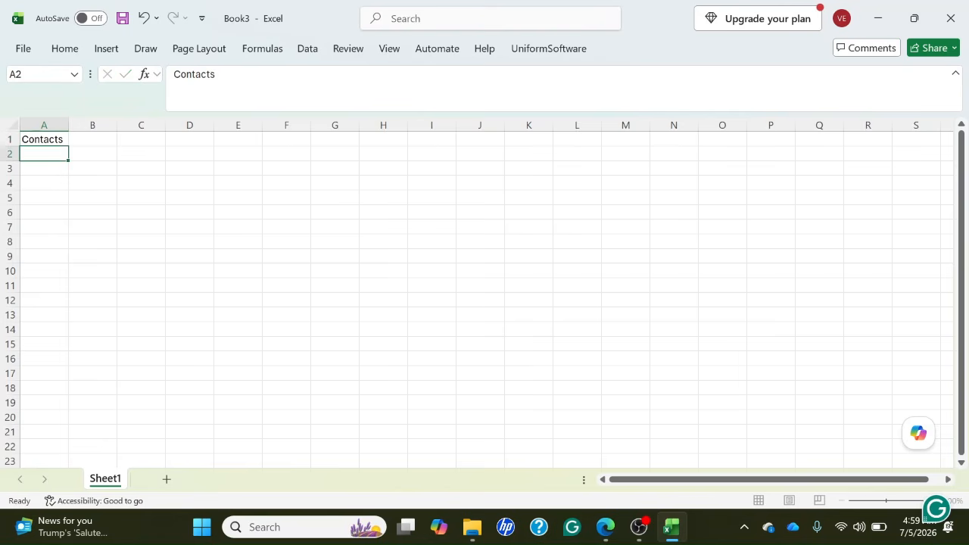
{"action": "key", "text": "Up"}
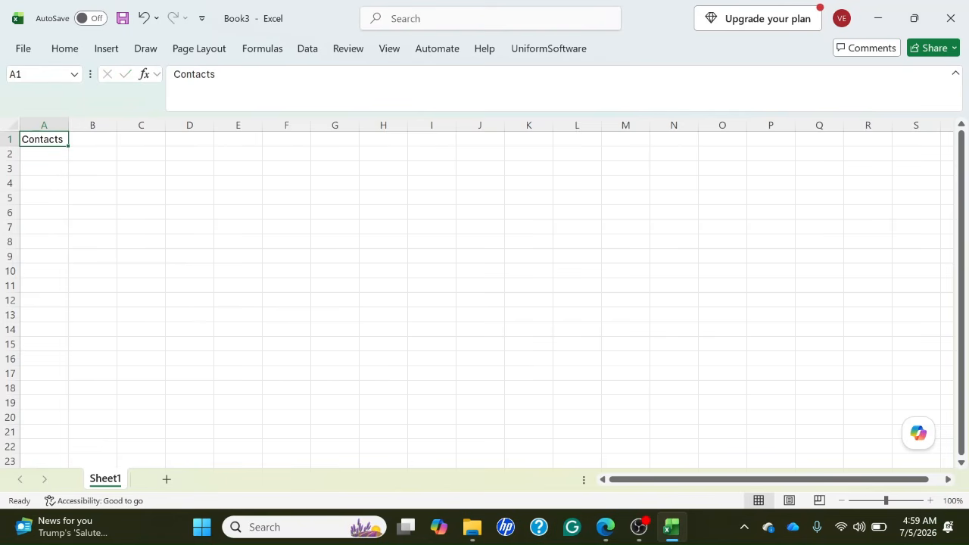
Enter the column headings "Name" in A3 and "Address" in B3.
{"action": "key", "text": "Down"}
{"action": "key", "text": "Down"}
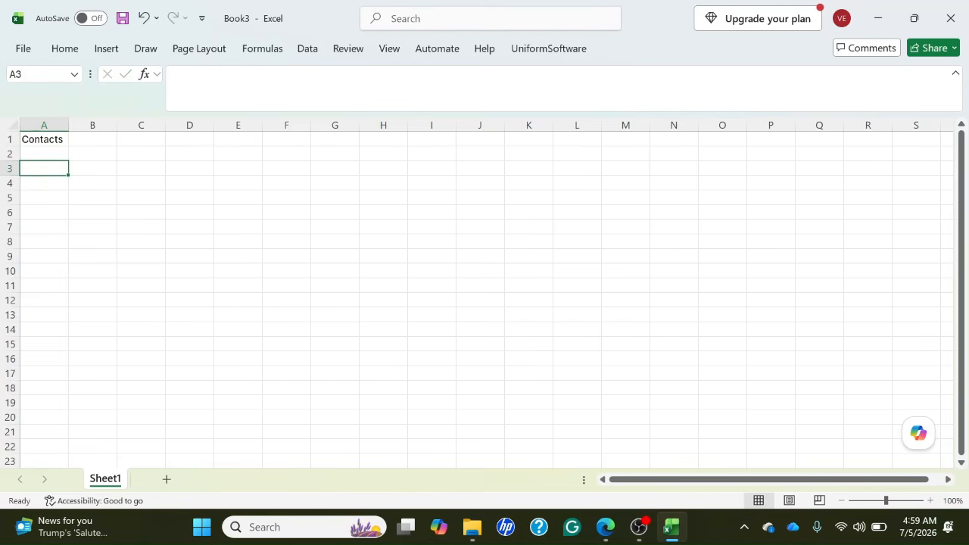
{"action": "type", "text": "Name"}
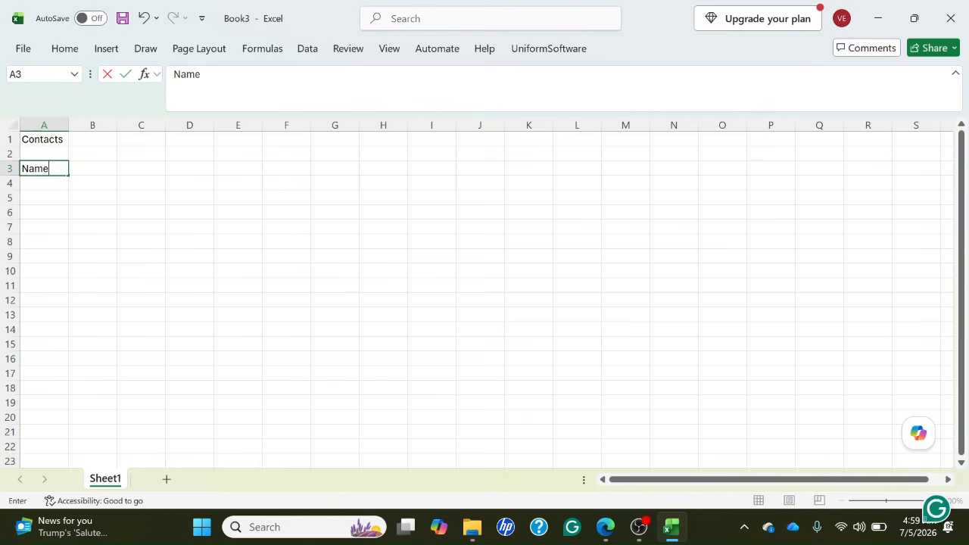
{"action": "key", "text": "Tab"}
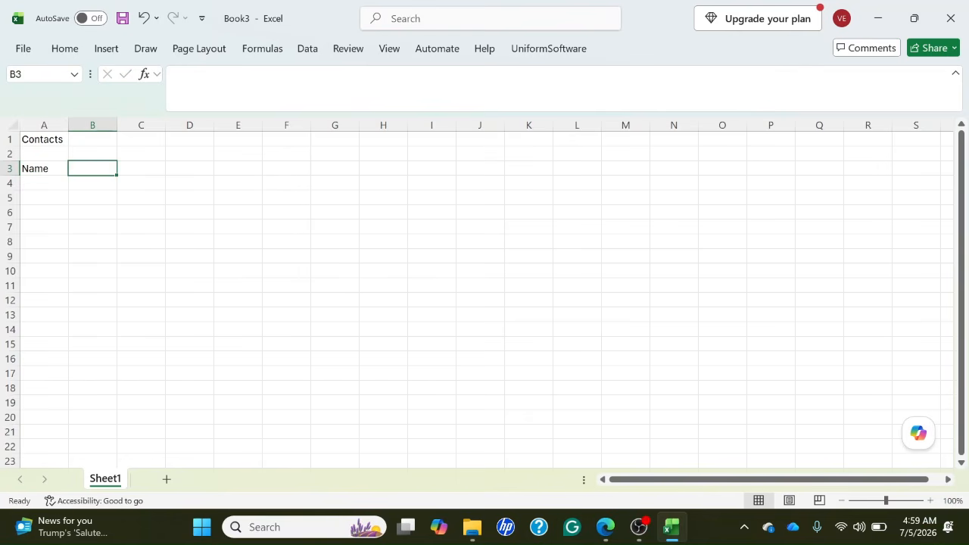
{"action": "type", "text": "Address"}
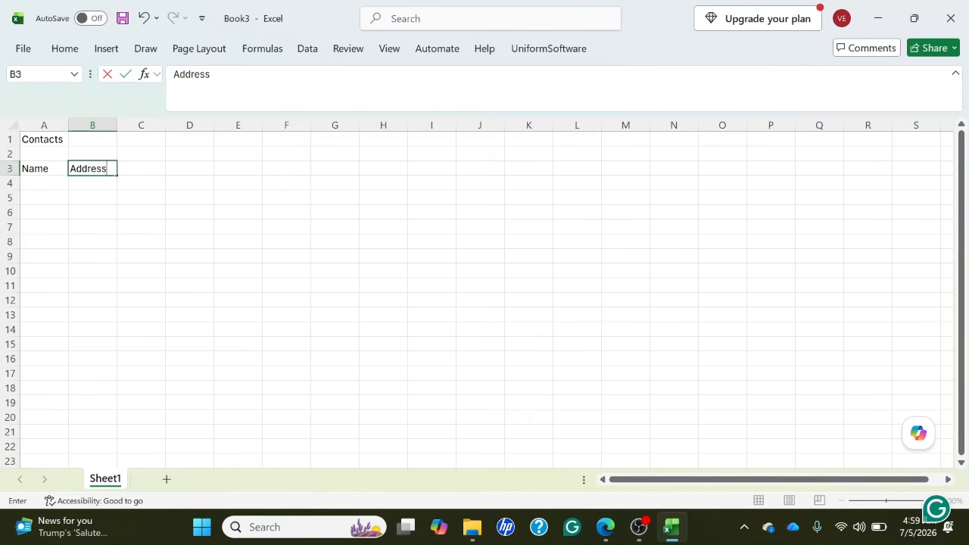
{"action": "key", "text": "Tab"}
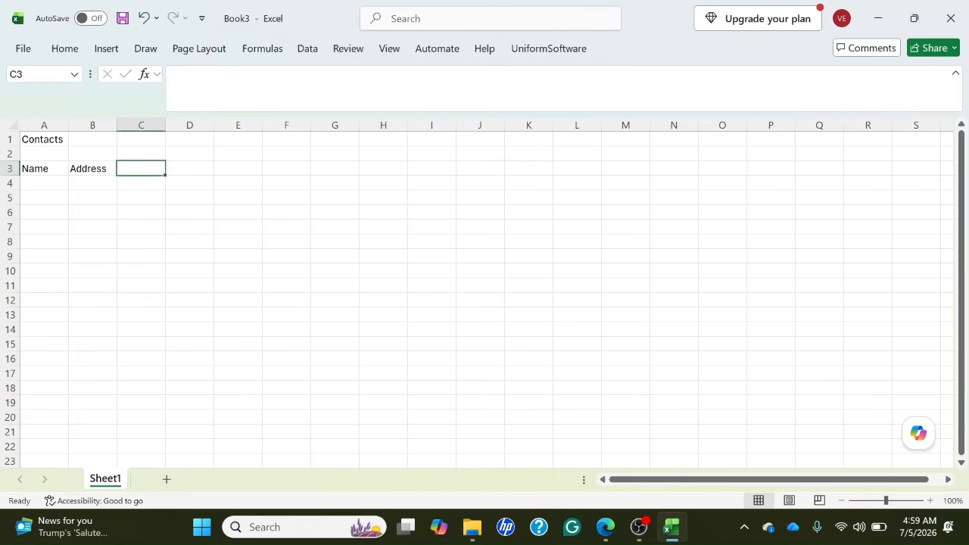
Add the column heading "Phone Number" in C3, after the Name and Address headings.
{"action": "key", "text": "Left"}
{"action": "key", "text": "Left"}
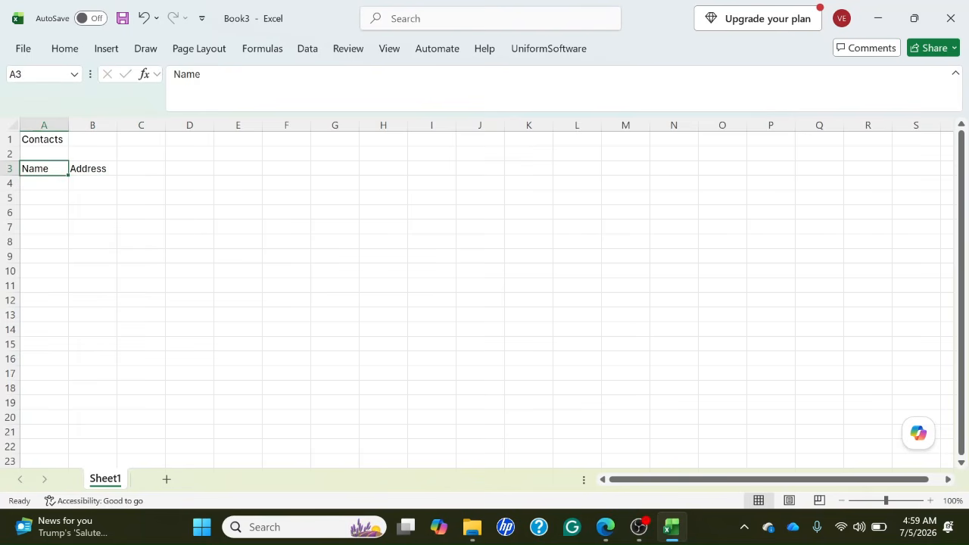
{"action": "key", "text": "Right"}
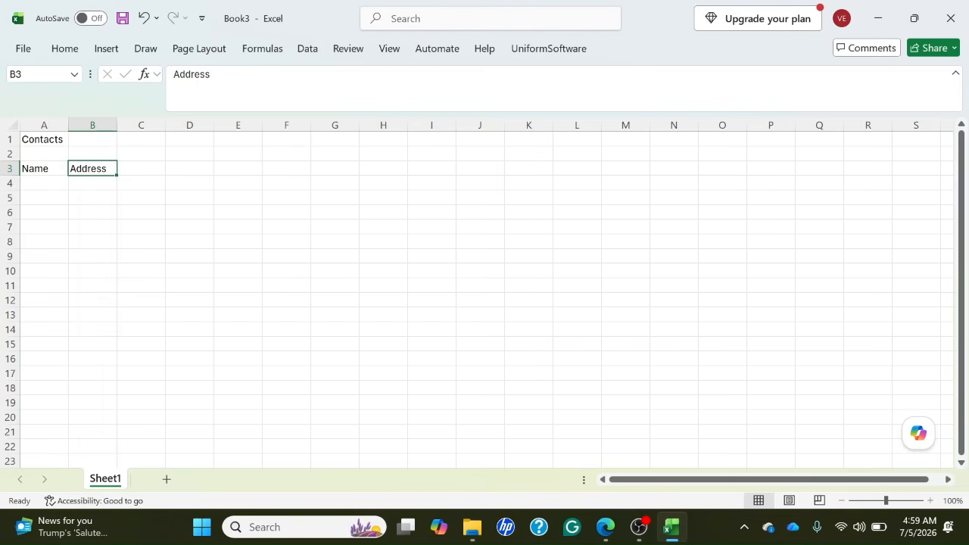
{"action": "key", "text": "Right"}
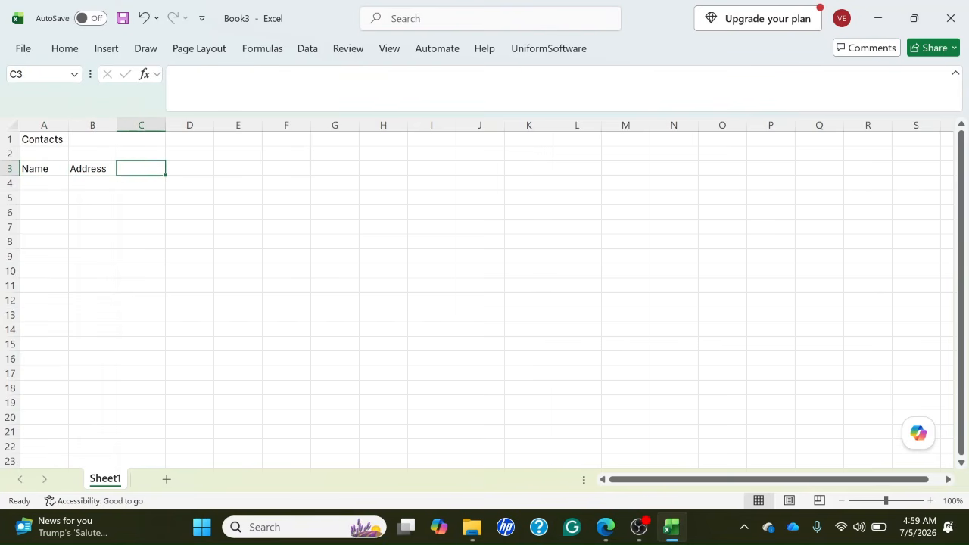
{"action": "type", "text": "P"}
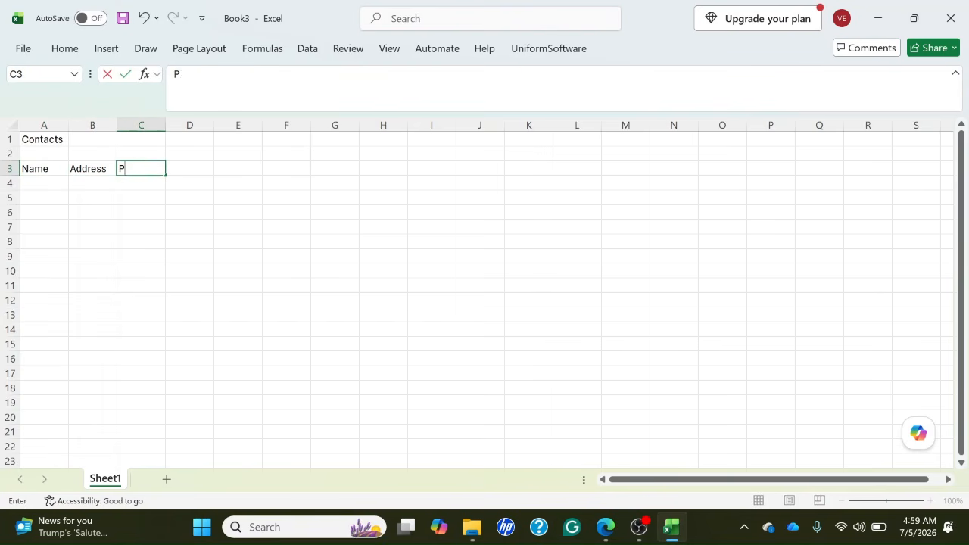
{"action": "type", "text": "hone "}
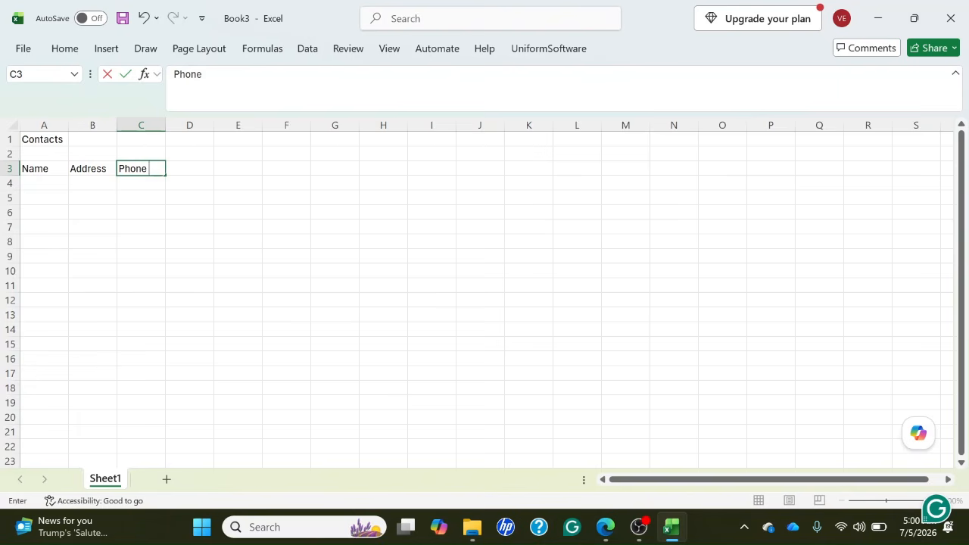
{"action": "type", "text": "Number"}
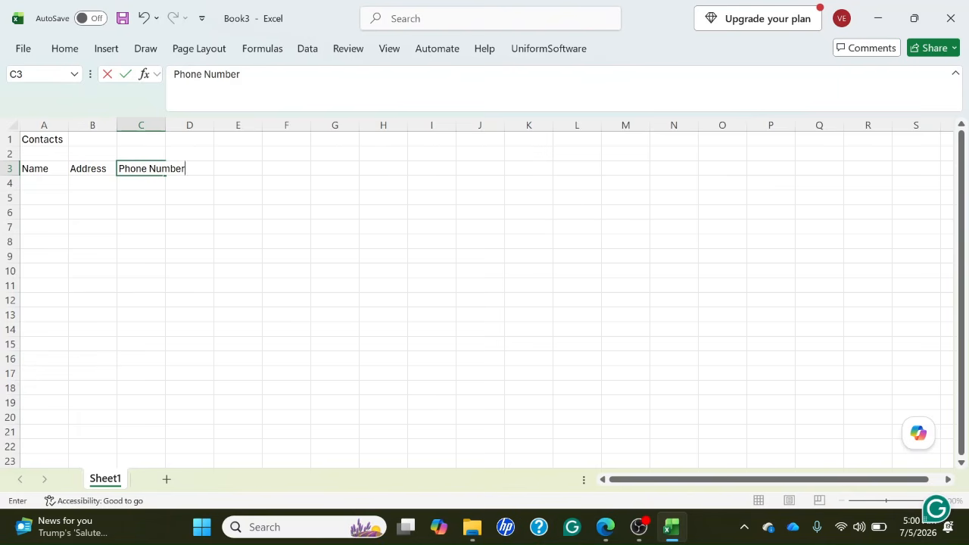
{"action": "key", "text": "Return"}
{"action": "key", "text": "Up"}
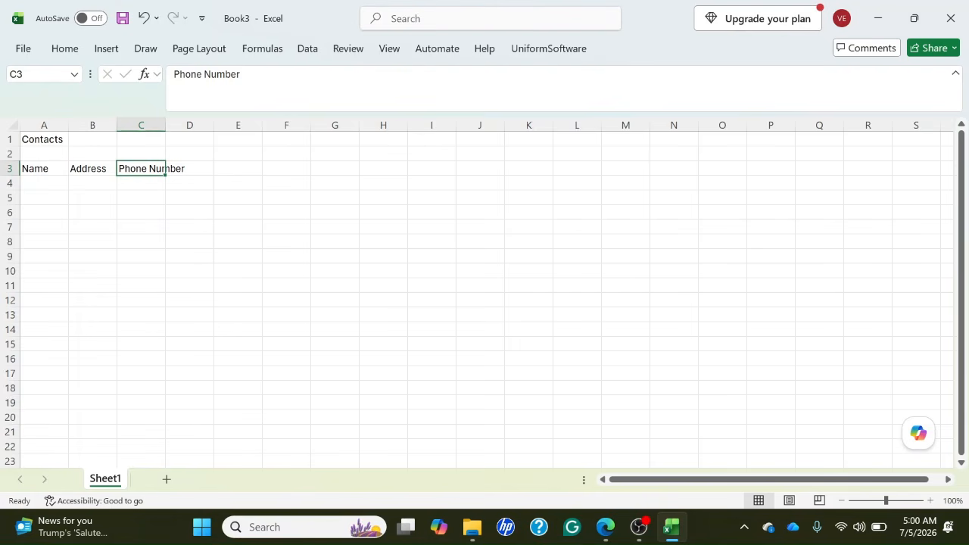
Enter the first contact's name in A4 and the address "Nigeria" in B4.
{"action": "key", "text": "Left"}
{"action": "key", "text": "Left"}
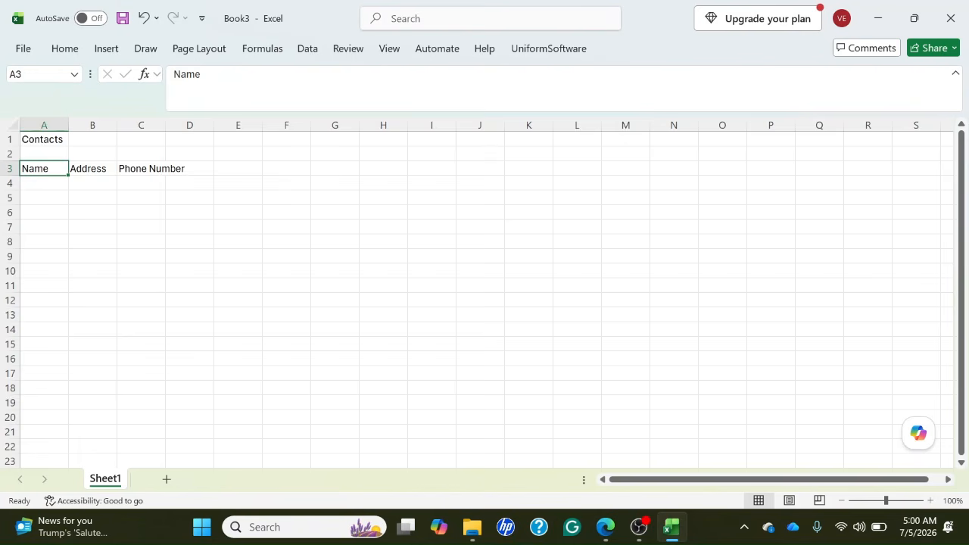
{"action": "key", "text": "Down"}
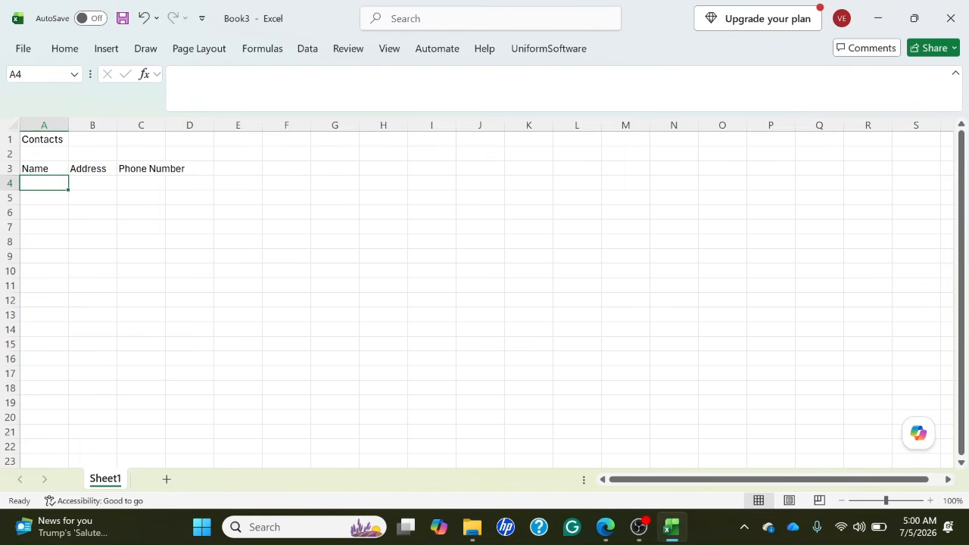
{"action": "type", "text": "John"}
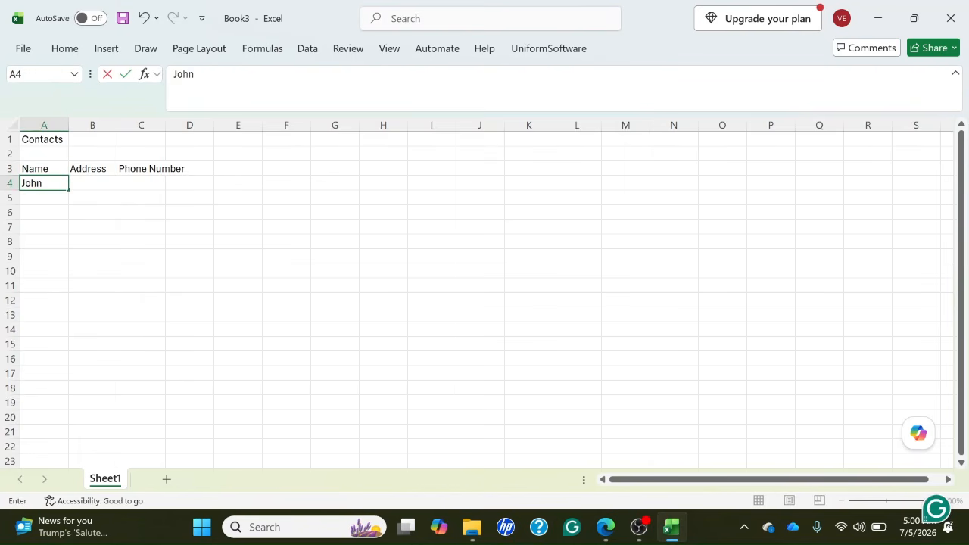
{"action": "key", "text": "Tab"}
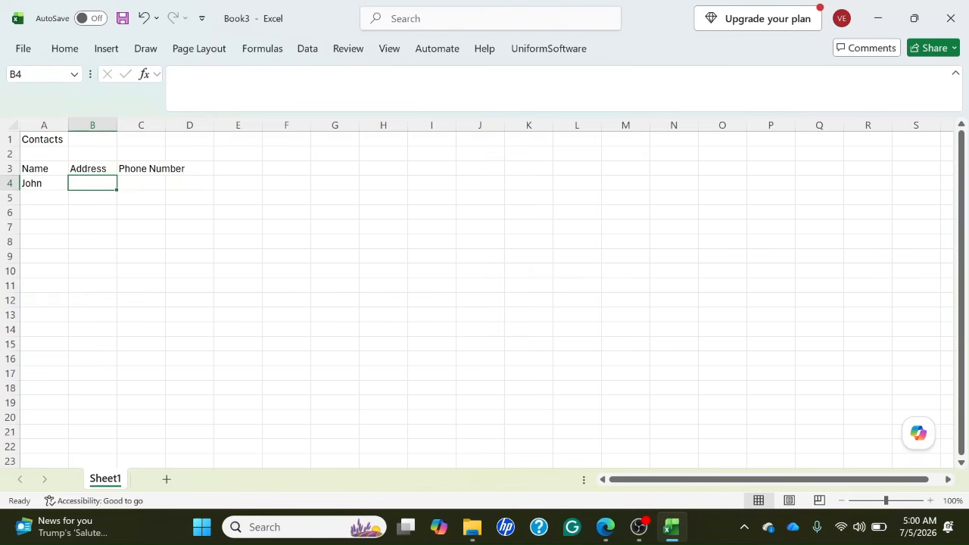
{"action": "type", "text": "Nigeria"}
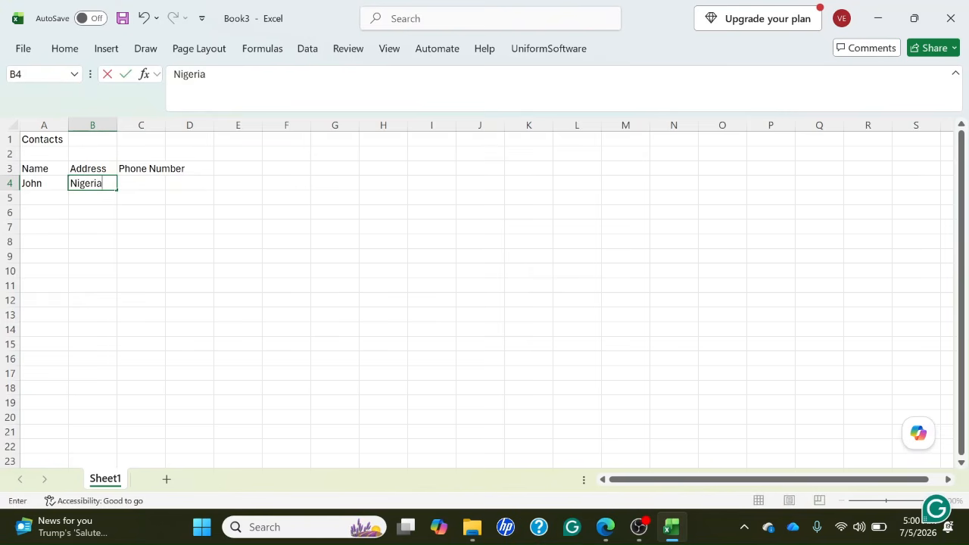
{"action": "key", "text": "Tab"}
Enter the first contact's phone number in C4 under the Phone Number heading.
{"action": "key", "text": "Up"}
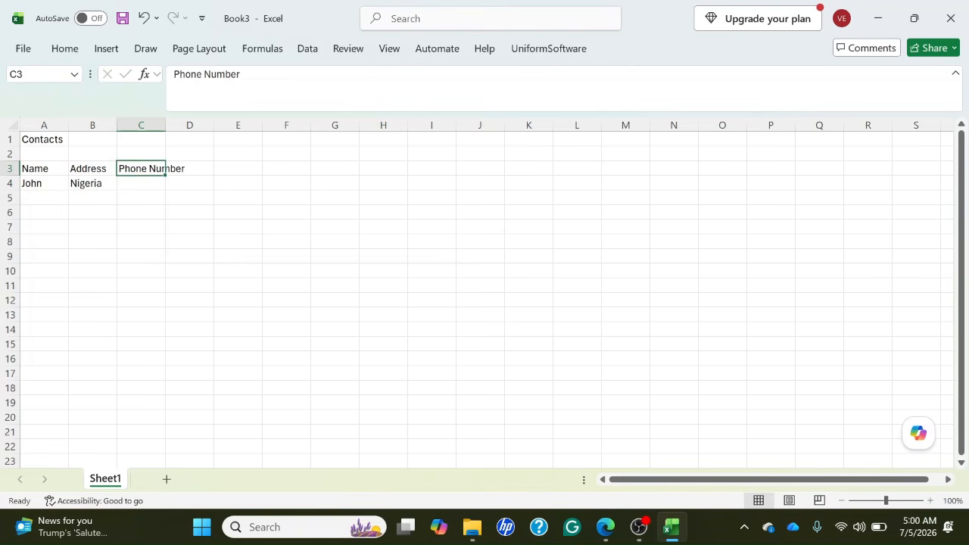
{"action": "key", "text": "Down"}
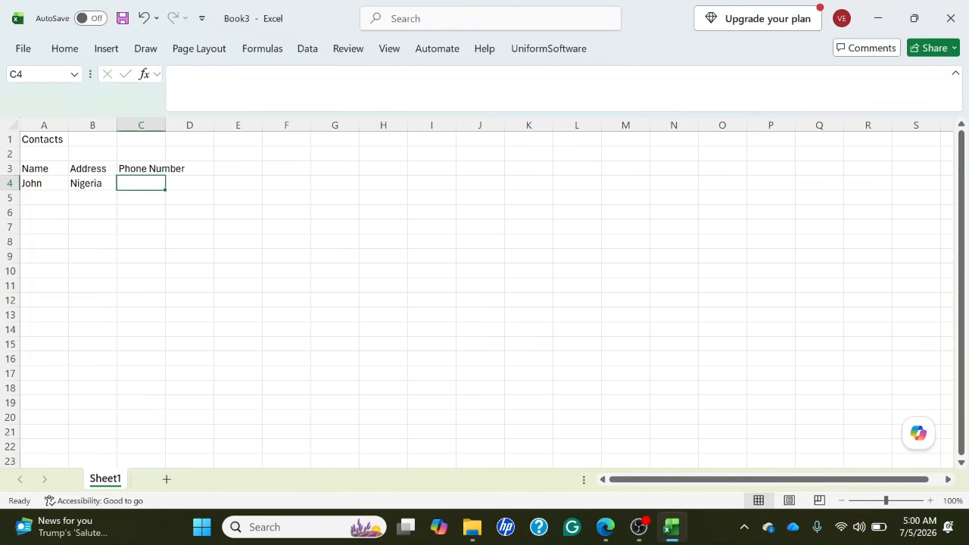
{"action": "type", "text": "080"}
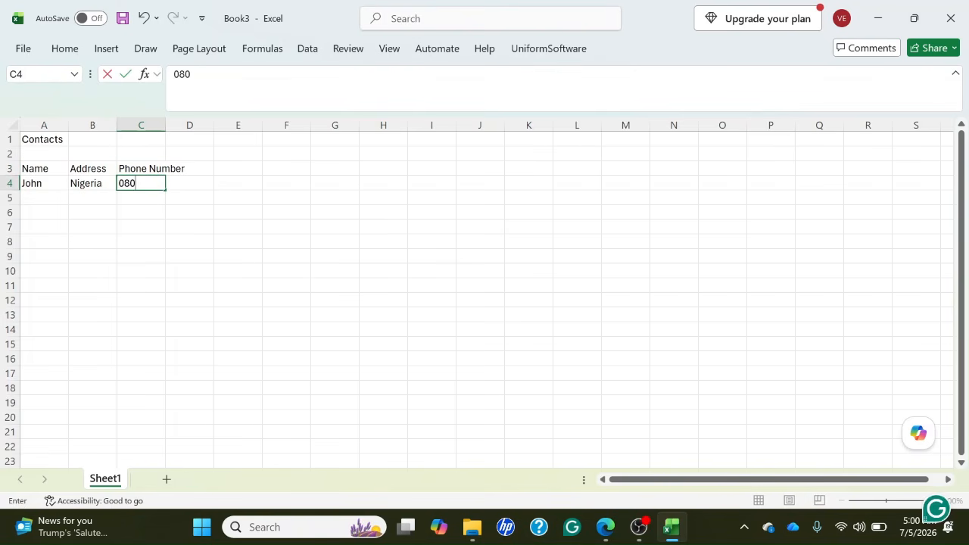
{"action": "type", "text": "111222333"}
{"action": "key", "text": "Return"}
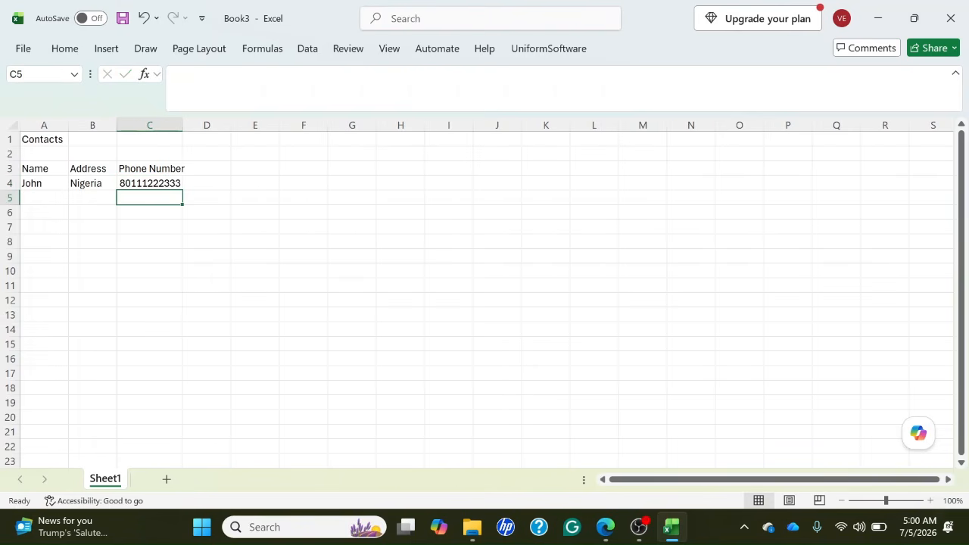
Enter the second contact's name in A5 and the address "Ghana" in B5.
{"action": "key", "text": "Left"}
{"action": "key", "text": "Left"}
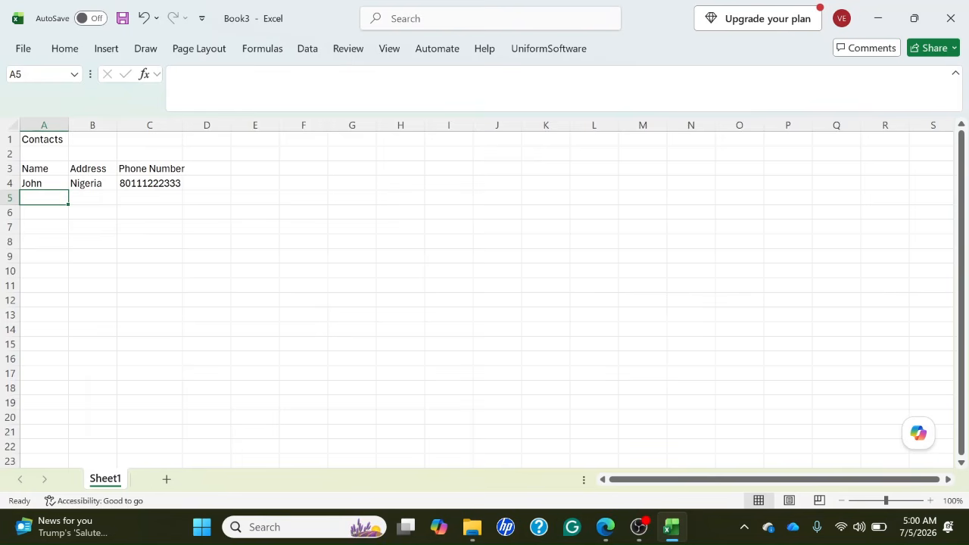
{"action": "type", "text": "Mary"}
{"action": "key", "text": "Tab"}
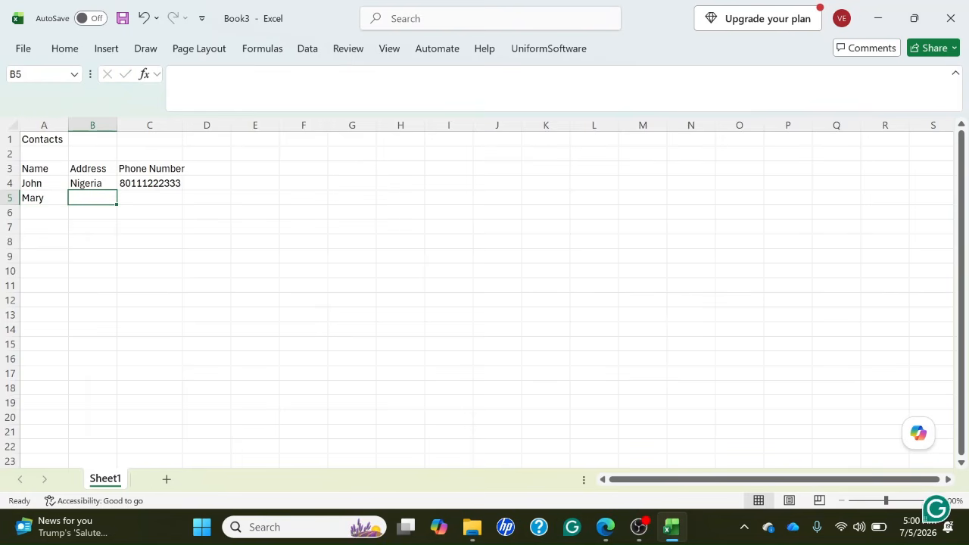
{"action": "key", "text": "Up"}
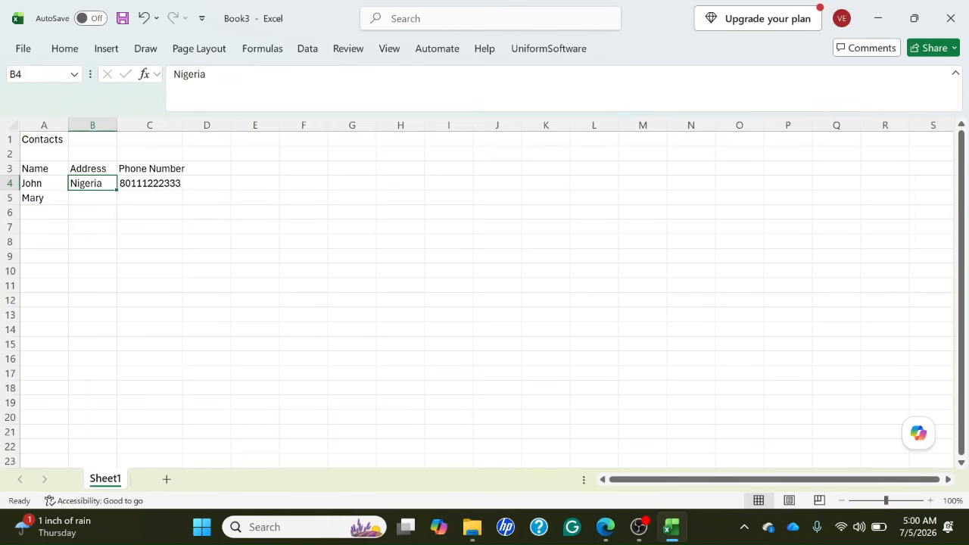
{"action": "key", "text": "Down"}
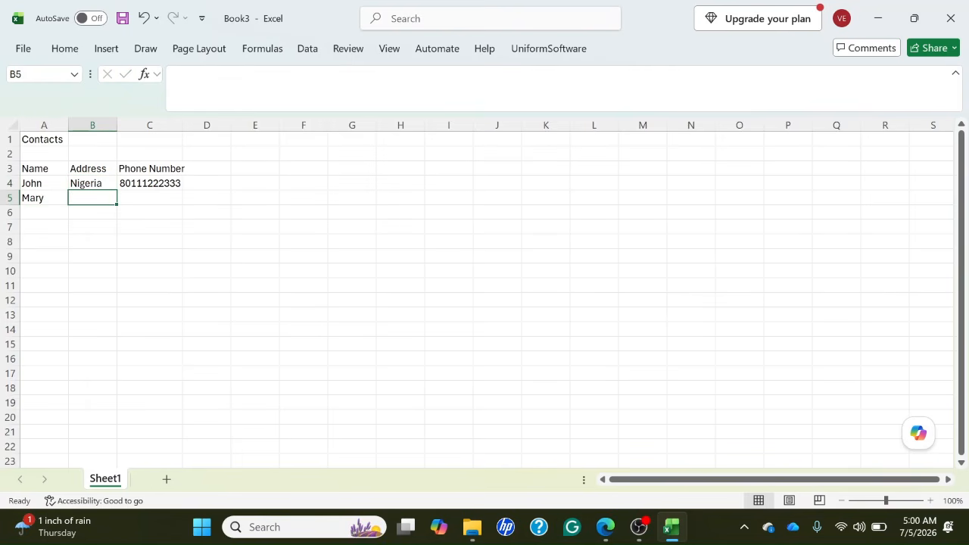
{"action": "type", "text": "Ghana"}
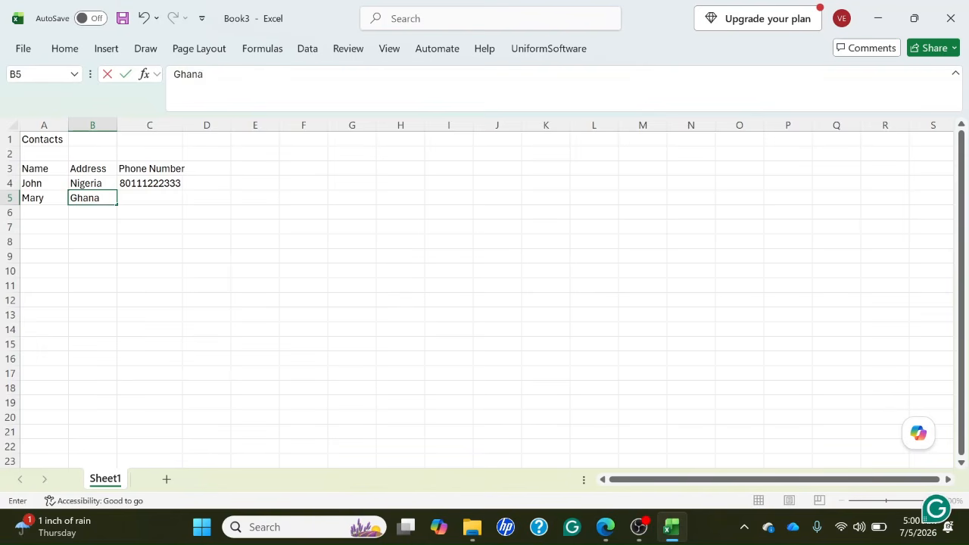
{"action": "key", "text": "Tab"}
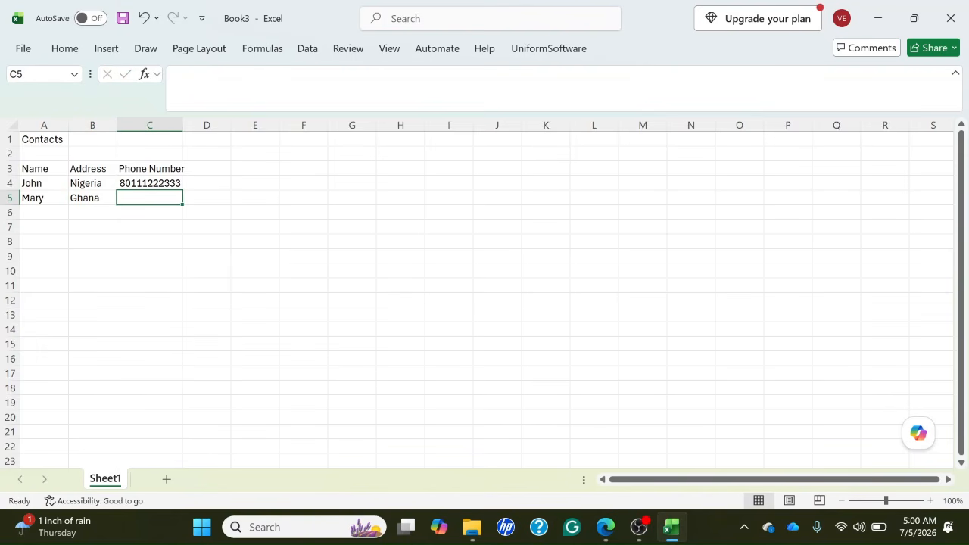
Enter the second contact's phone number with its country code in C5.
{"action": "type", "text": "+"}
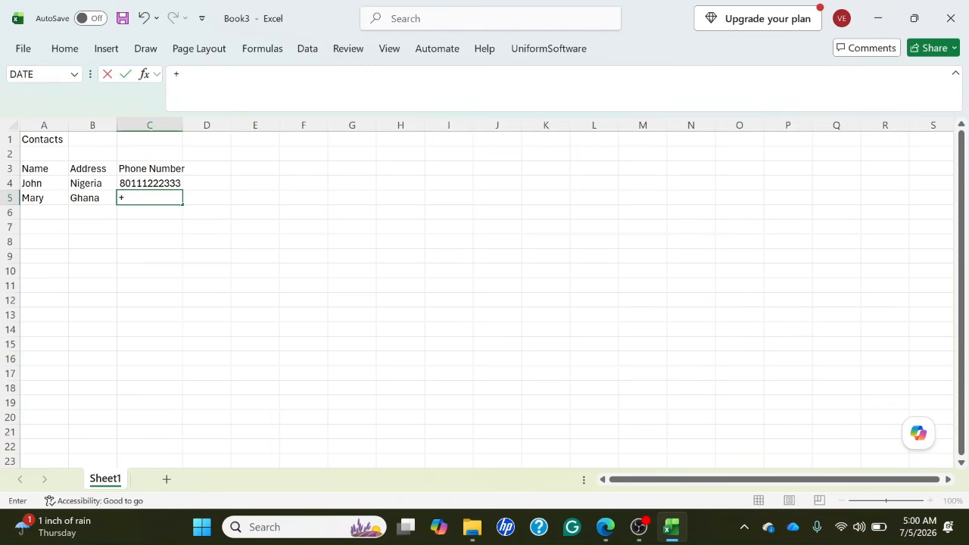
{"action": "type", "text": "233"}
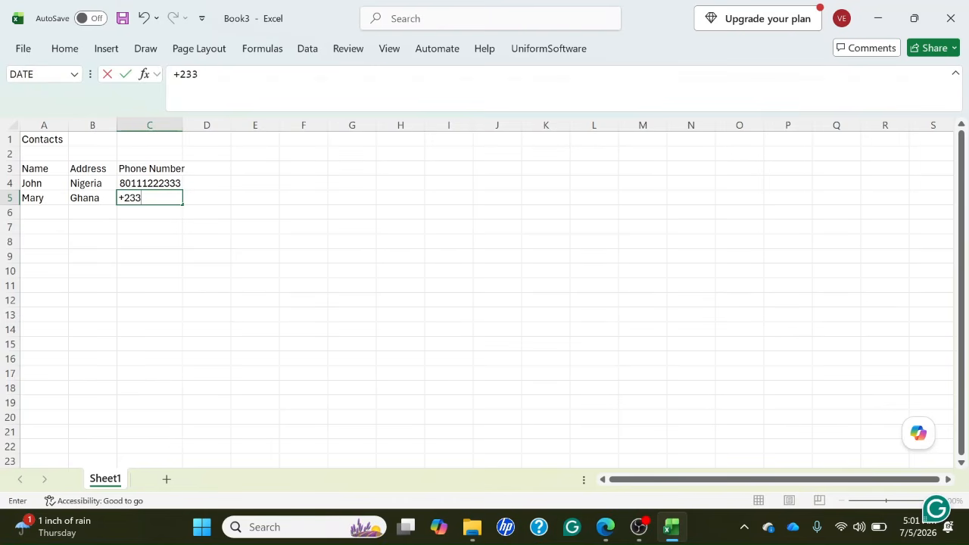
{"action": "type", "text": "90111222333"}
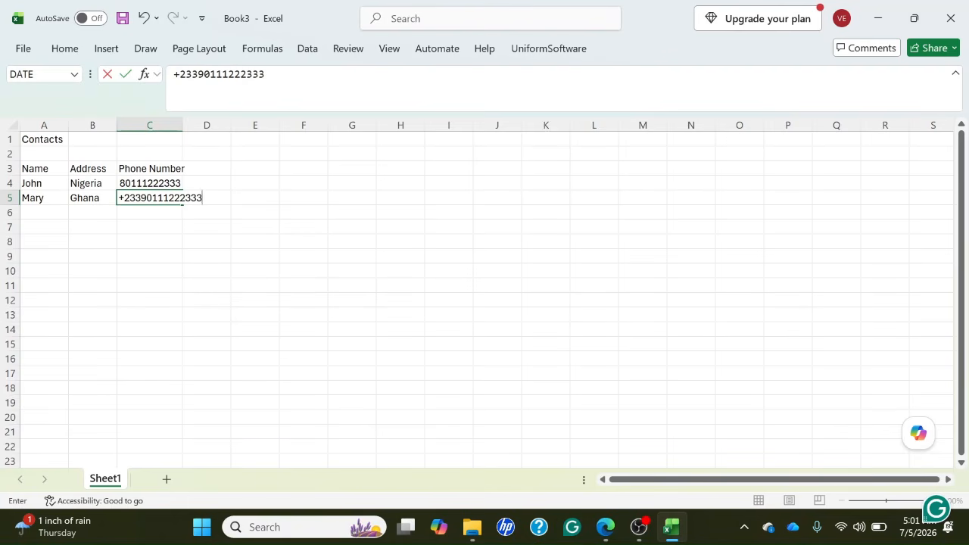
{"action": "key", "text": "Return"}
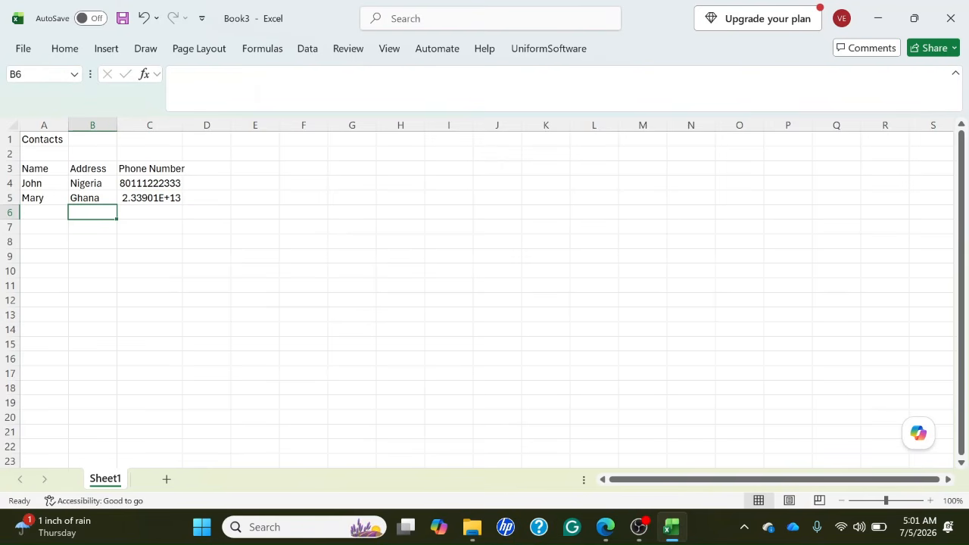
Make the title "Contacts" in A1 bold and underlined.
{"action": "left_click", "coordinate": [93, 198]}
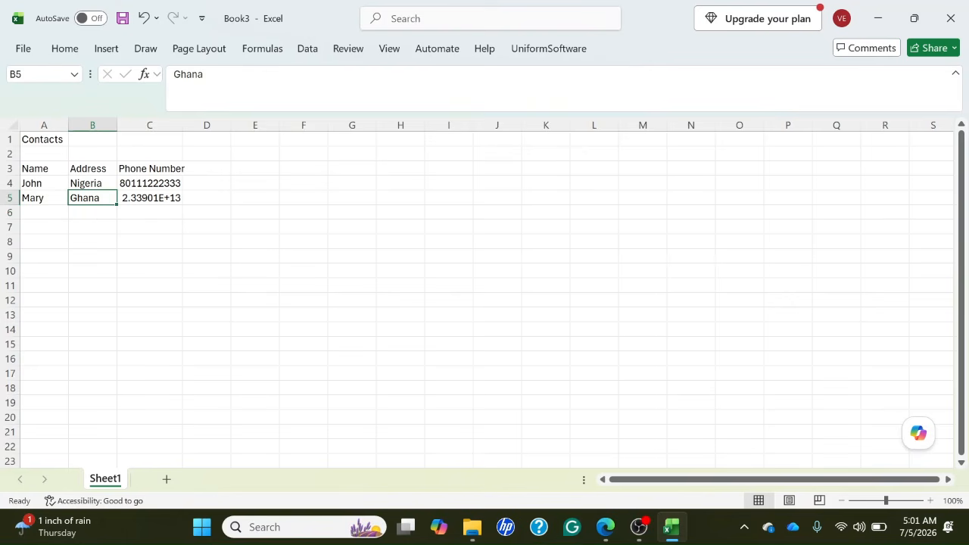
{"action": "left_click", "coordinate": [43, 139]}
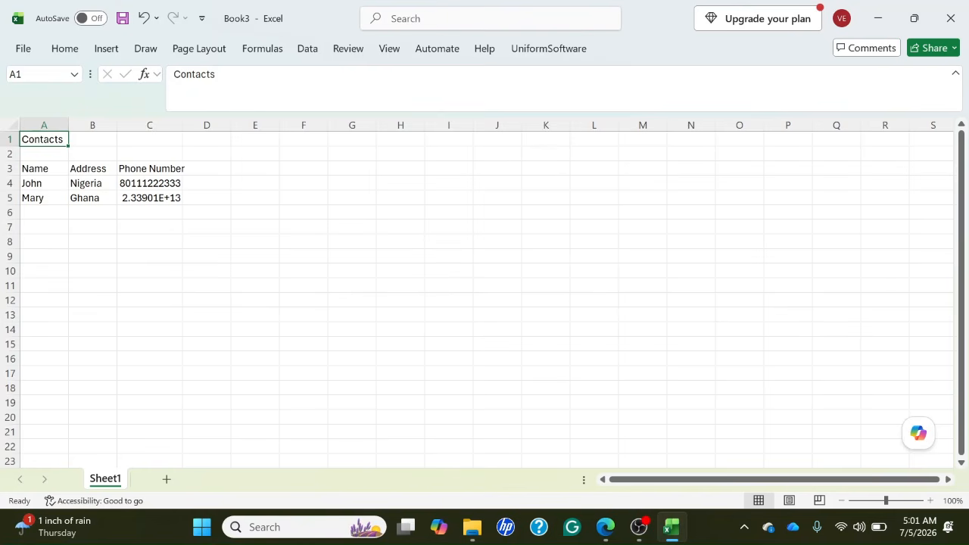
{"action": "key", "text": "ctrl+b"}
{"action": "key", "text": "ctrl+u"}
Make the column headings Name, Address and Phone Number in A3:C3 bold.
{"action": "key", "text": "Down"}
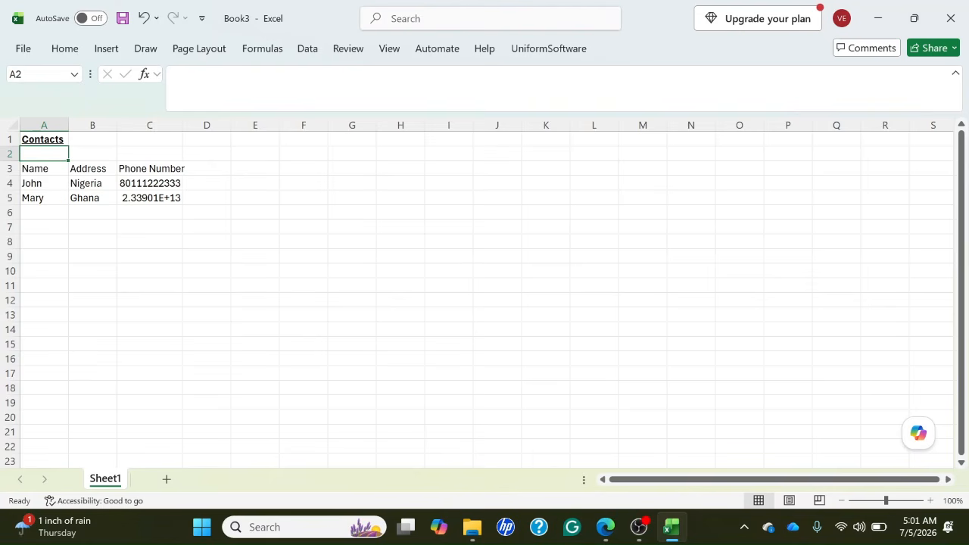
{"action": "key", "text": "Down"}
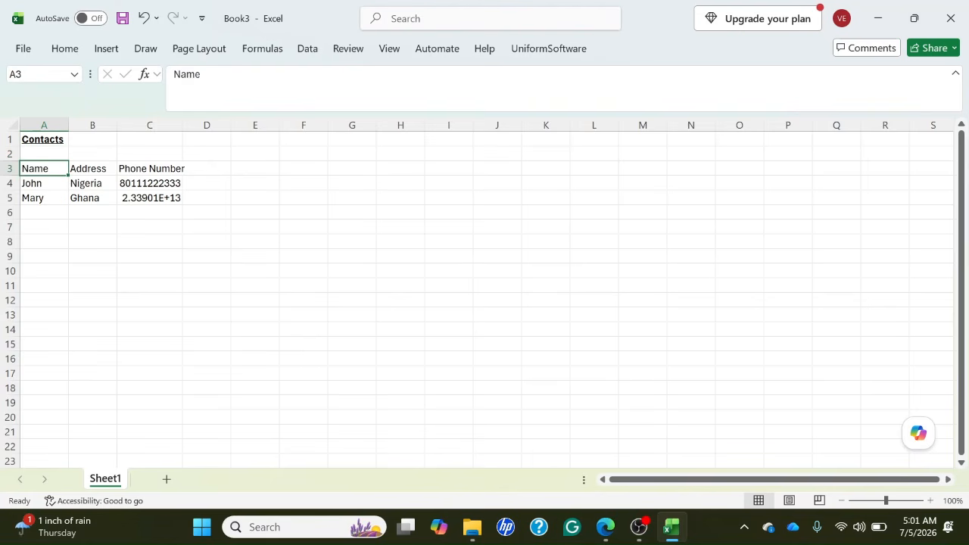
{"action": "key", "text": "shift+Right"}
{"action": "key", "text": "shift+Right"}
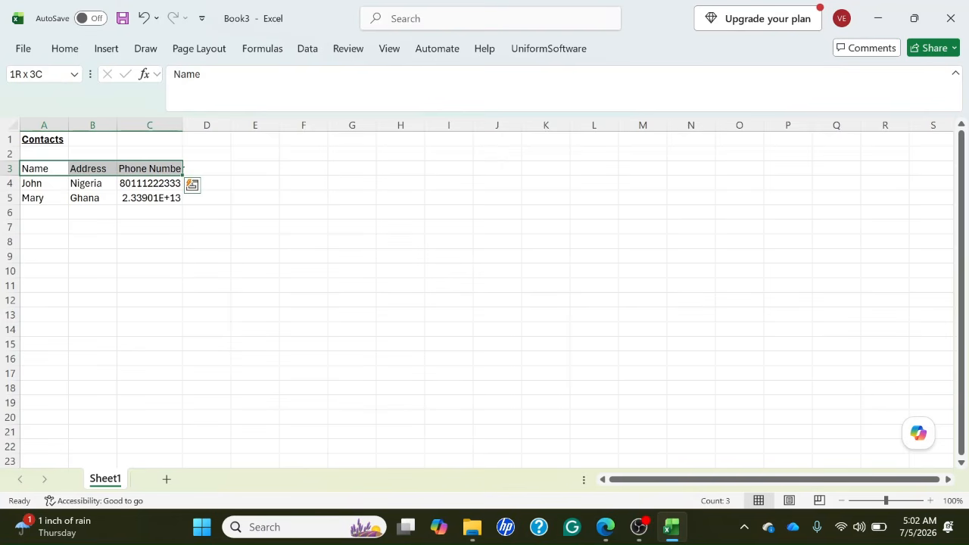
{"action": "key", "text": "shift+Right"}
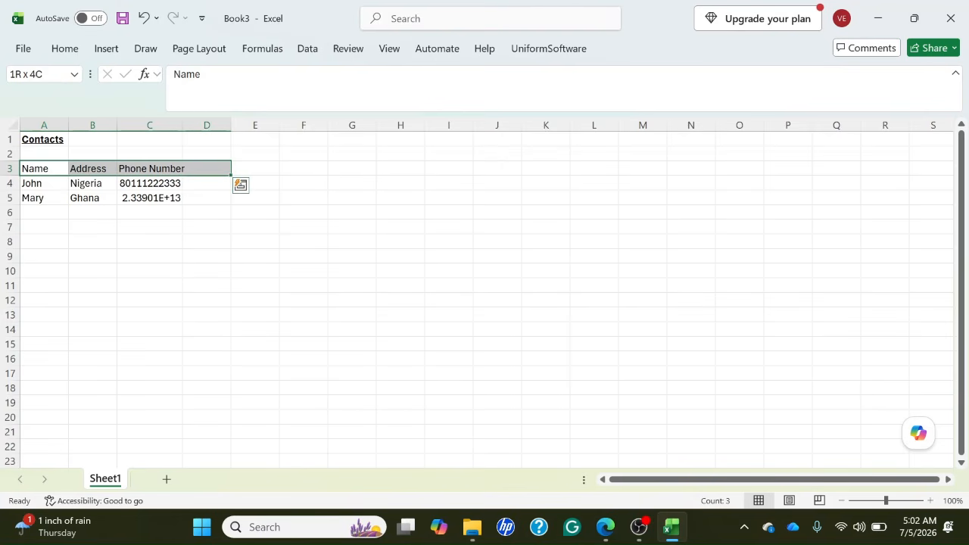
{"action": "key", "text": "shift+Left"}
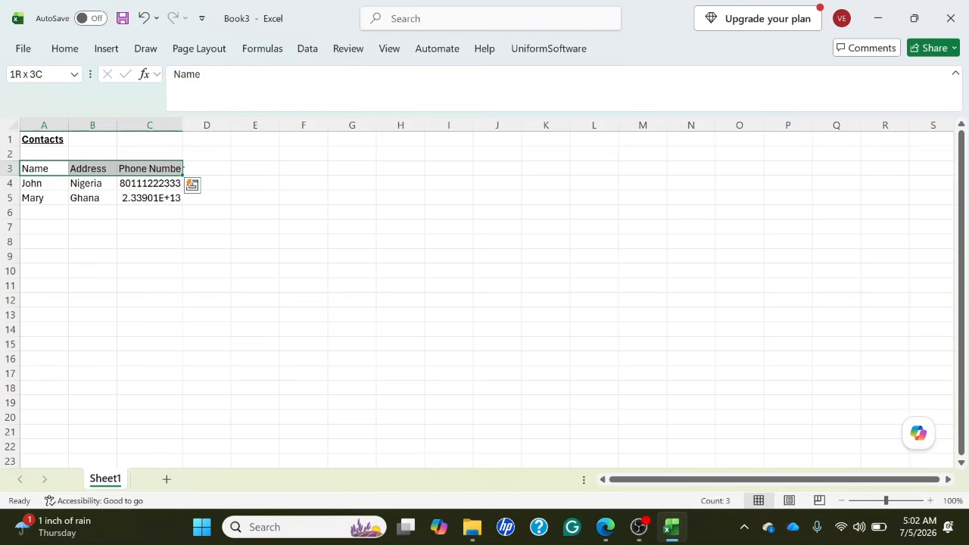
{"action": "key", "text": "ctrl+b"}
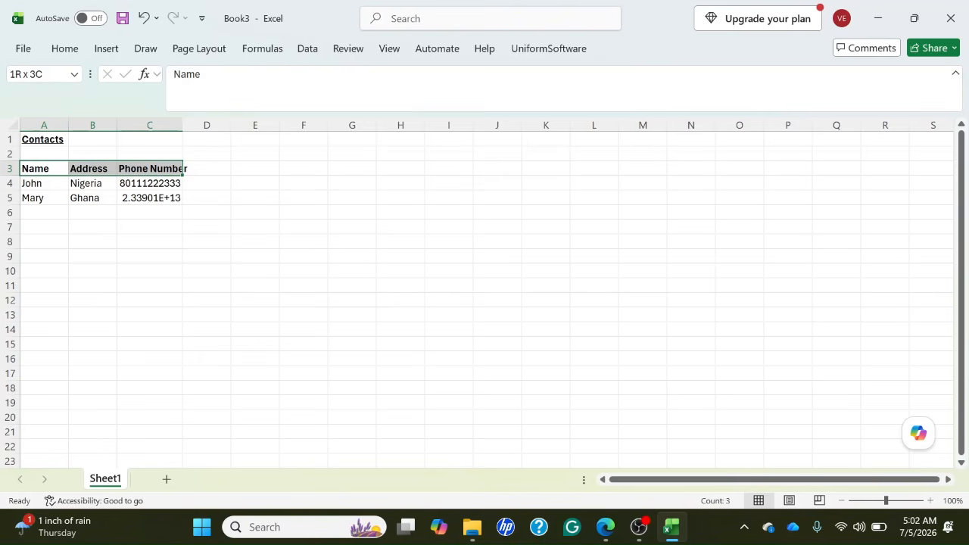
{"action": "key", "text": "Left"}
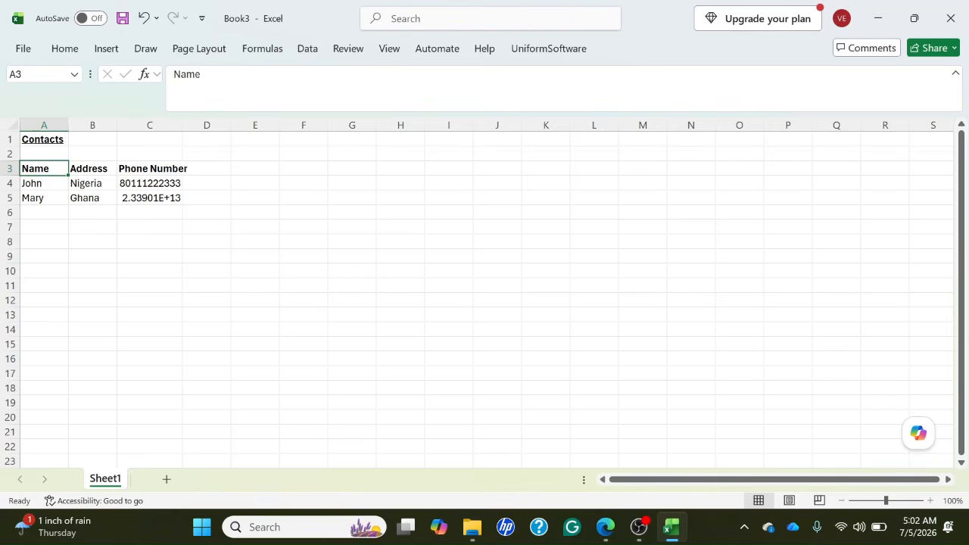
Overwrite the first contact's name in A4 with a different name, and undo that replacement.
{"action": "key", "text": "Down"}
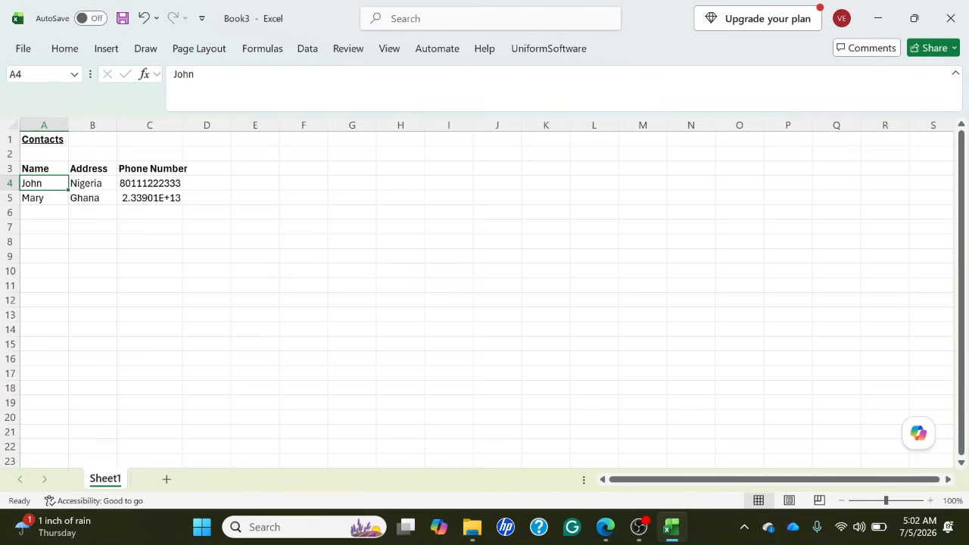
{"action": "type", "text": "Tyson"}
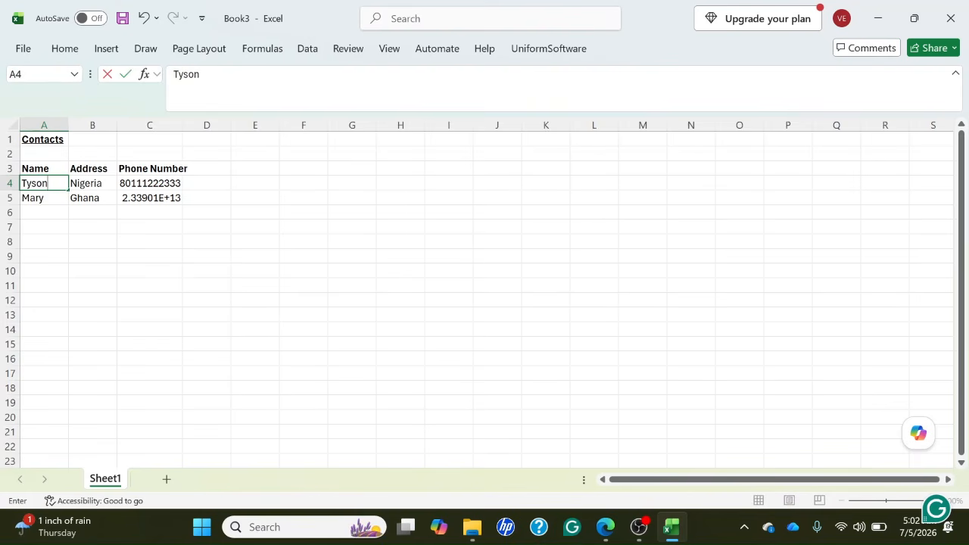
{"action": "key", "text": "Return"}
{"action": "key", "text": "Up"}
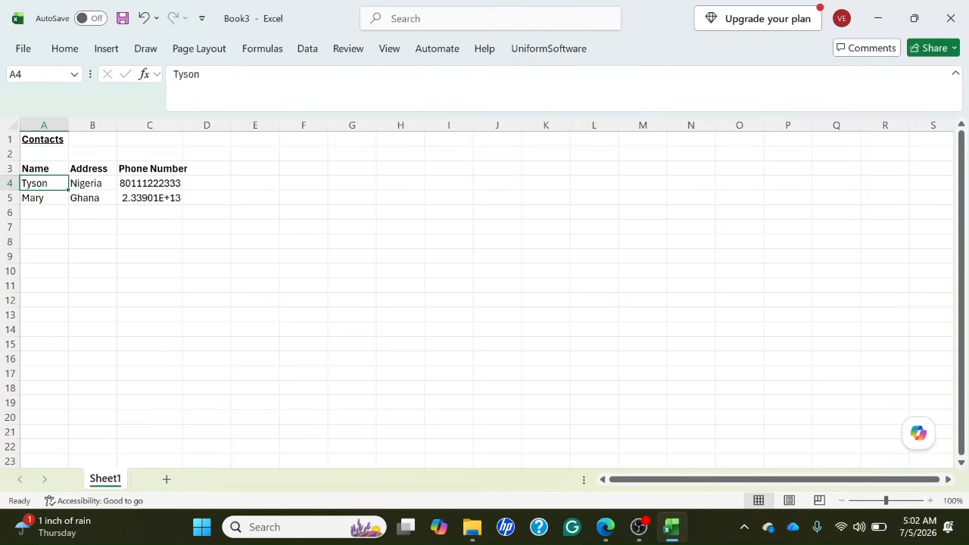
{"action": "key", "text": "ctrl+z"}
{"action": "key", "text": "XF86MonBrightnessDown"}
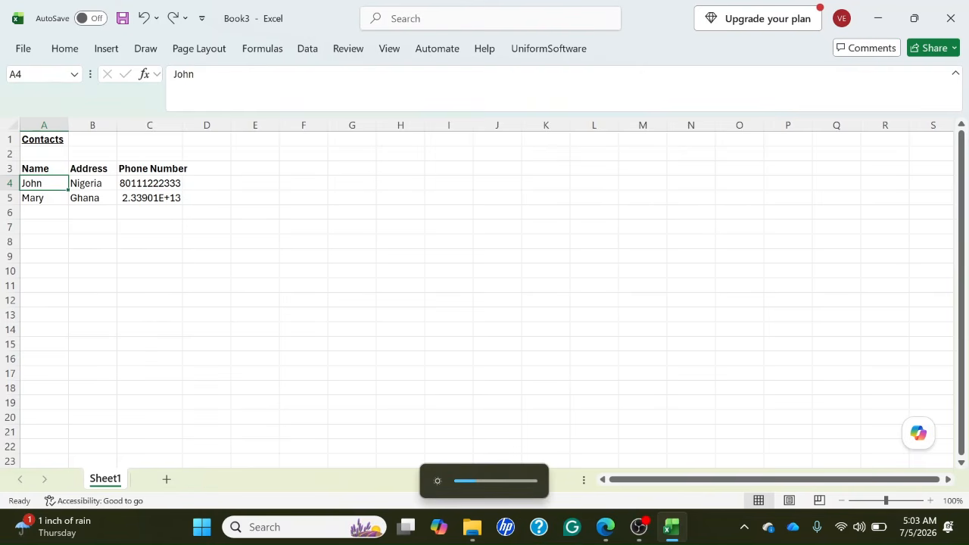
Edit the first contact's existing name in A4 by appending a space and the initial "A".
{"action": "key", "text": "F2"}
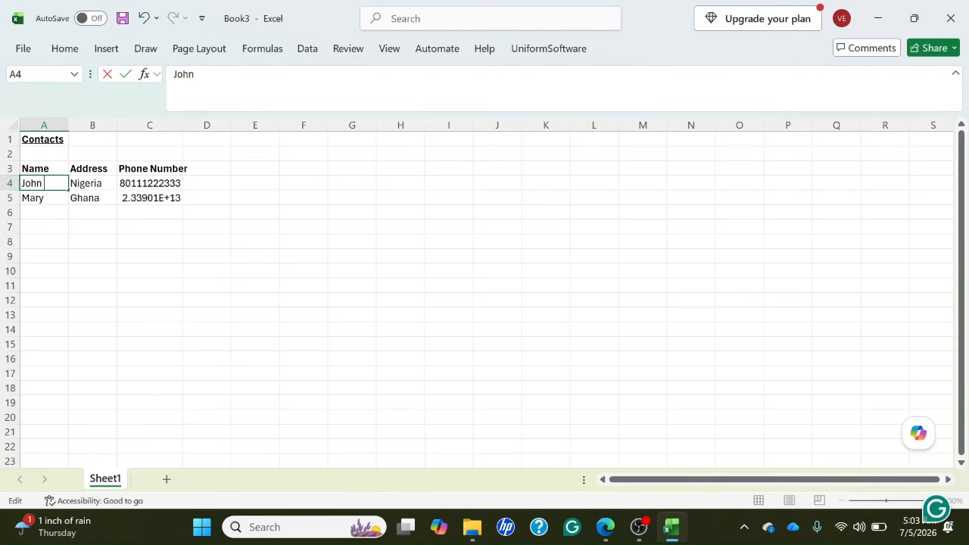
{"action": "type", "text": "A"}
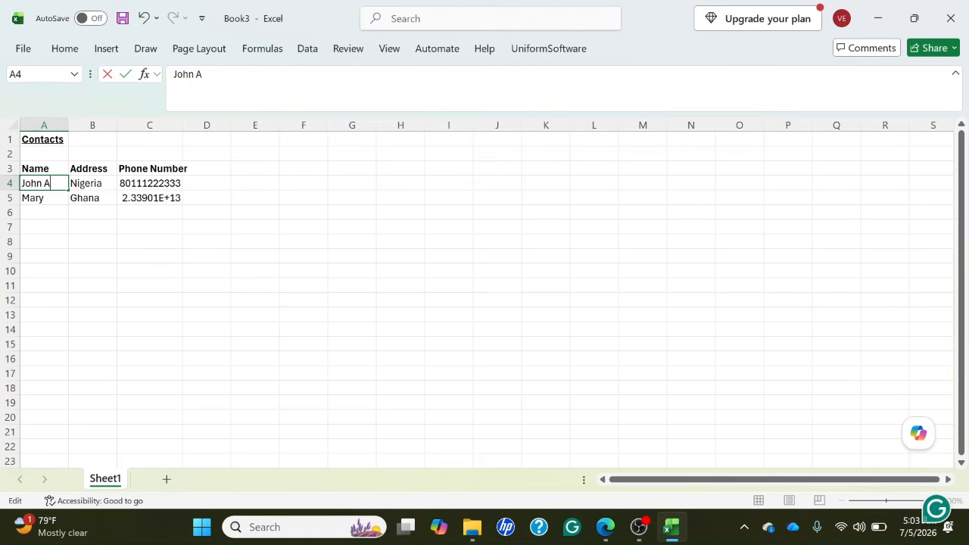
{"action": "key", "text": "Return"}
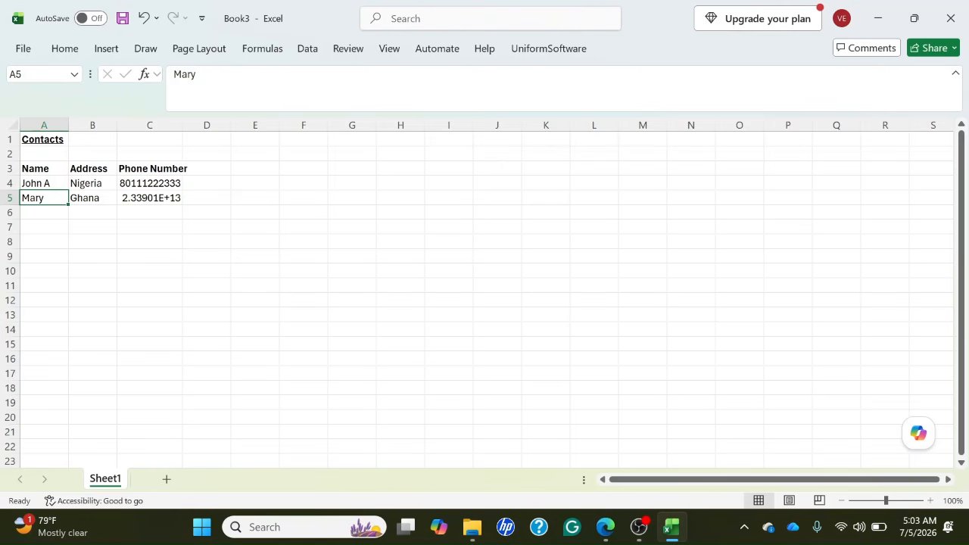
{"action": "key", "text": "Up"}
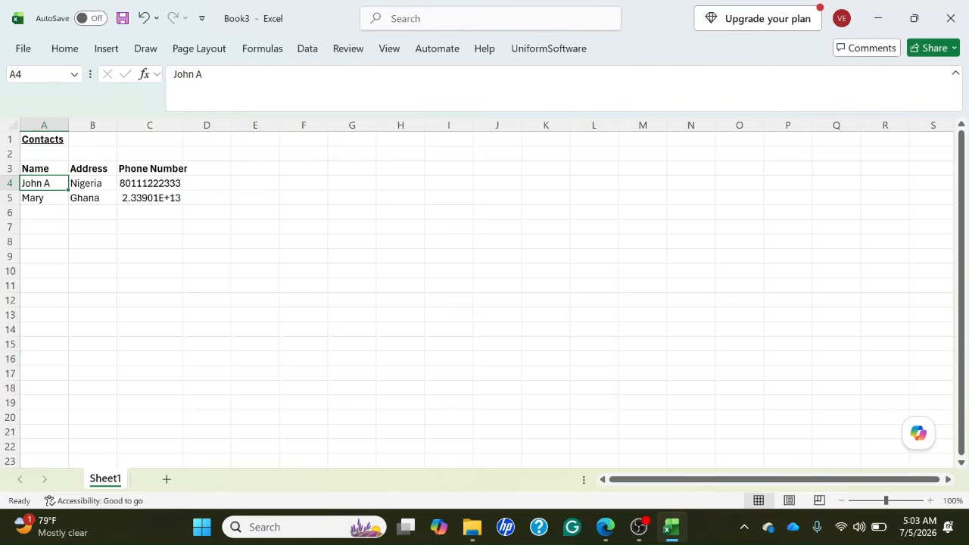
Enter the third contact's name with the initial "B" in A6 and the address "Nigeria" in B6.
{"action": "key", "text": "Down"}
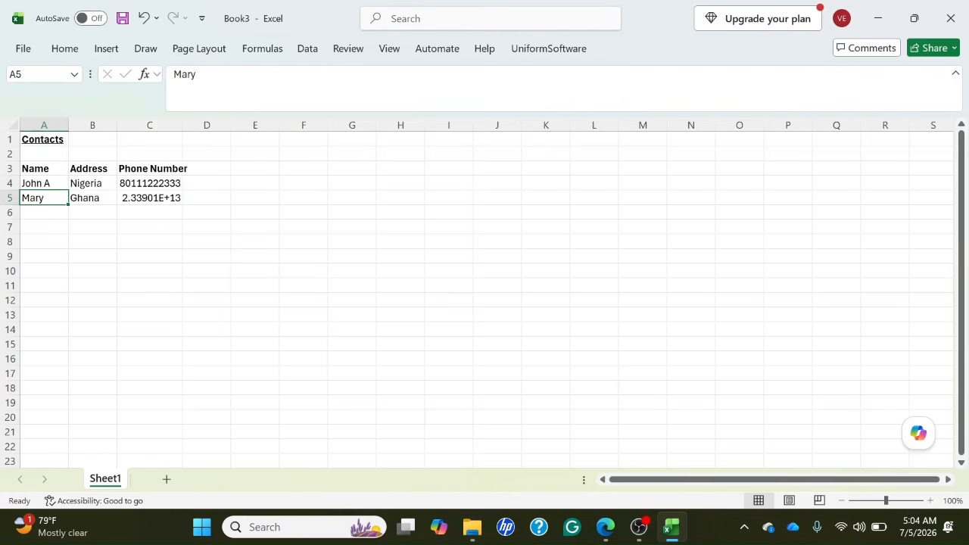
{"action": "key", "text": "Down"}
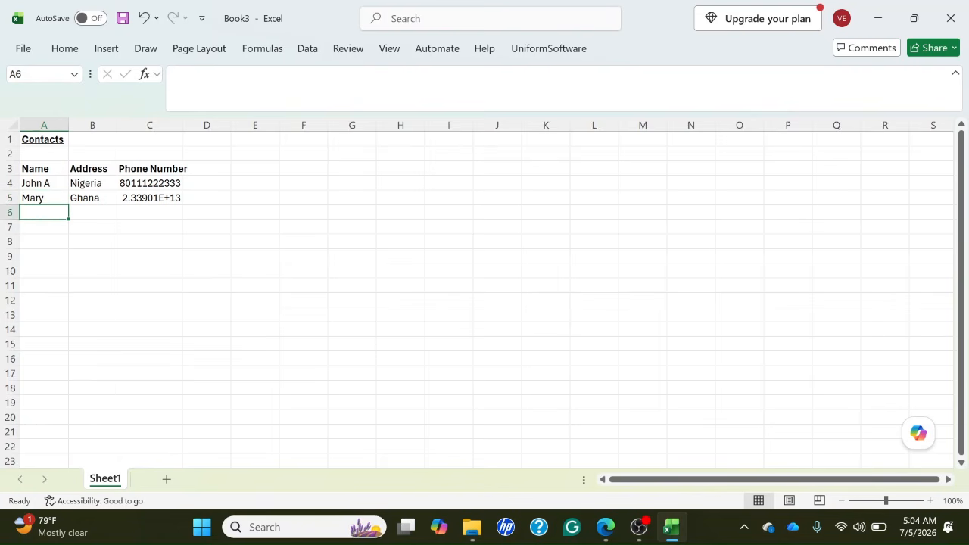
{"action": "type", "text": "Jo"}
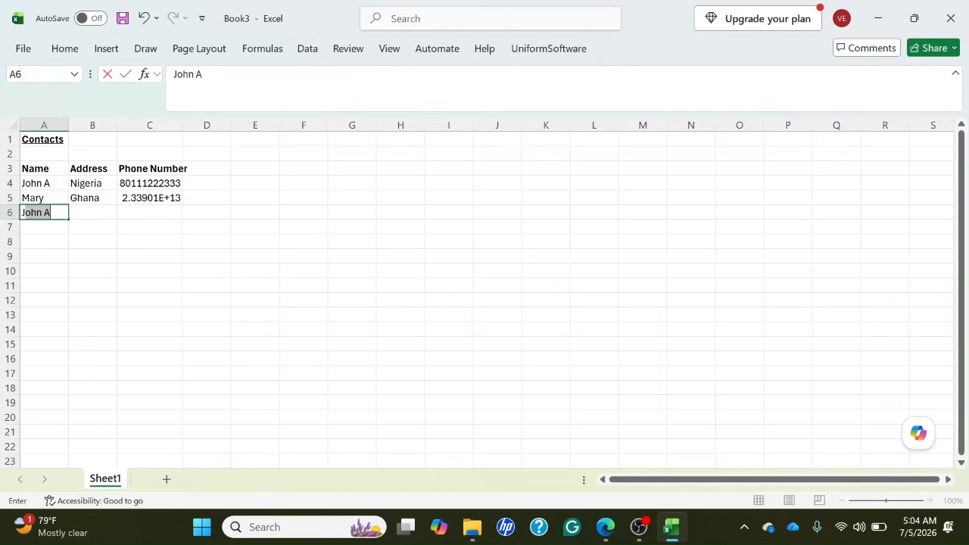
{"action": "type", "text": "gn"}
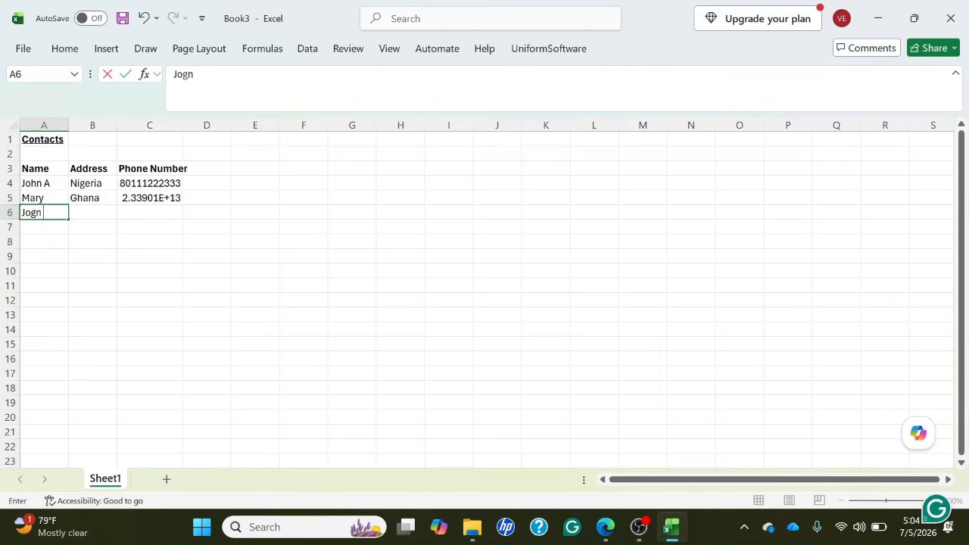
{"action": "type", "text": " B"}
{"action": "key", "text": "Right"}
{"action": "key", "text": "Left"}
{"action": "key", "text": "Right"}
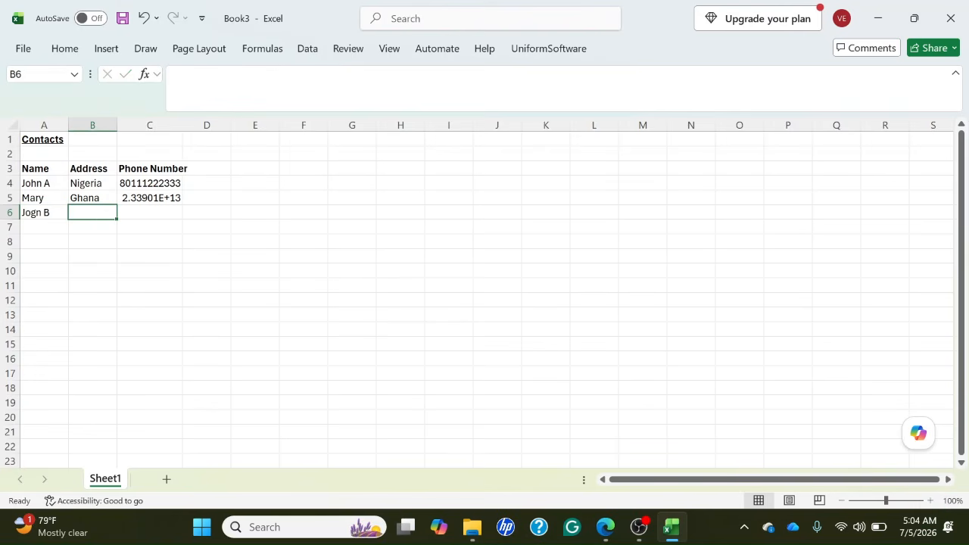
{"action": "type", "text": "Nigeria"}
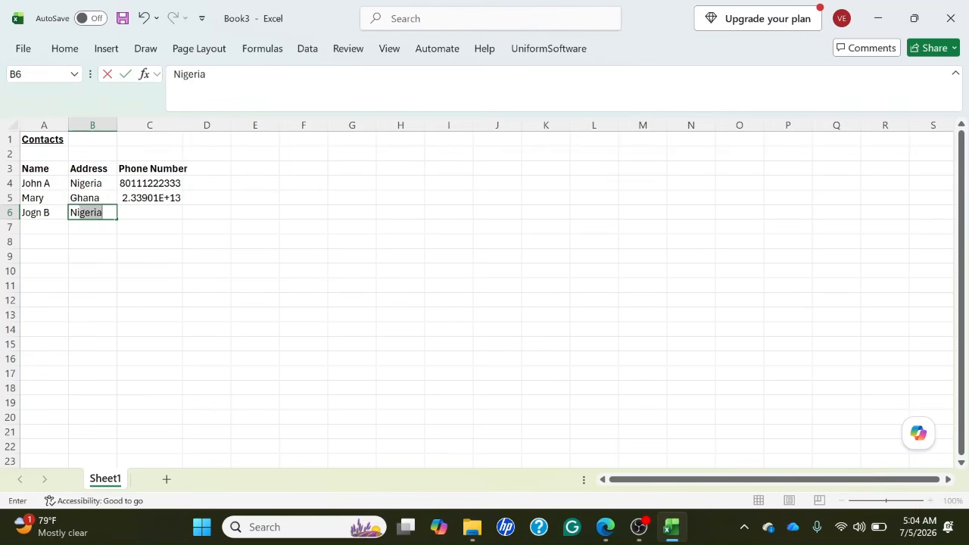
{"action": "key", "text": "Right"}
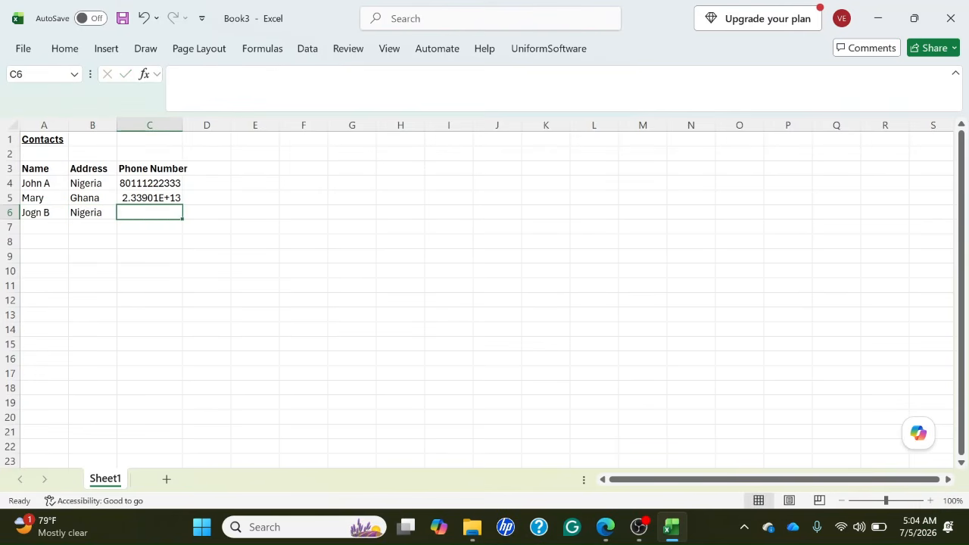
Enter the third contact's phone number in C6, and check the phone entries stored in C6 and C5.
{"action": "type", "text": "08"}
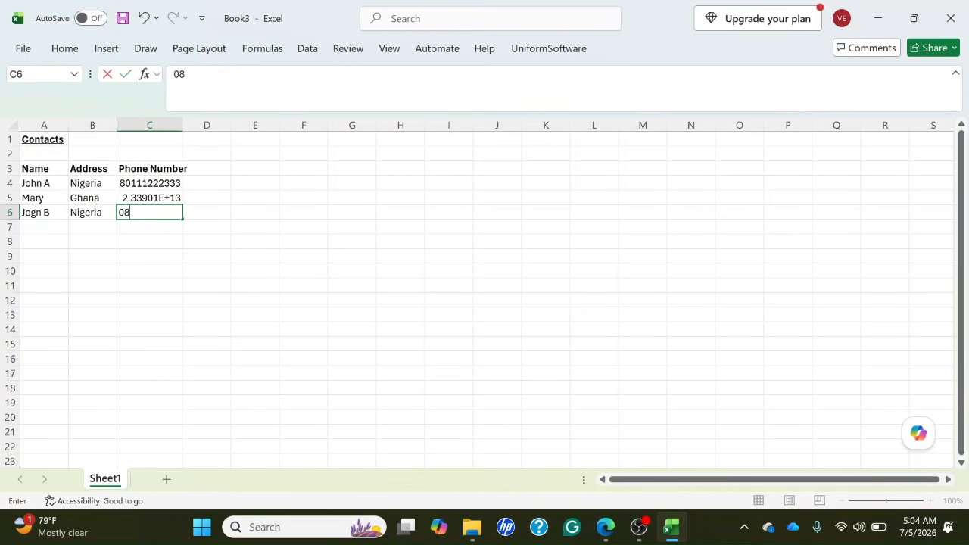
{"action": "type", "text": "01"}
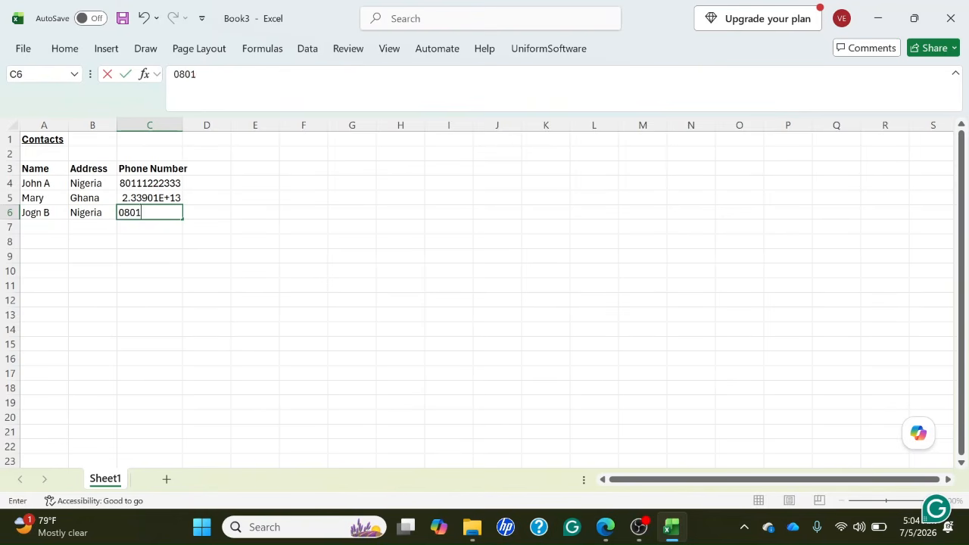
{"action": "type", "text": "2345"}
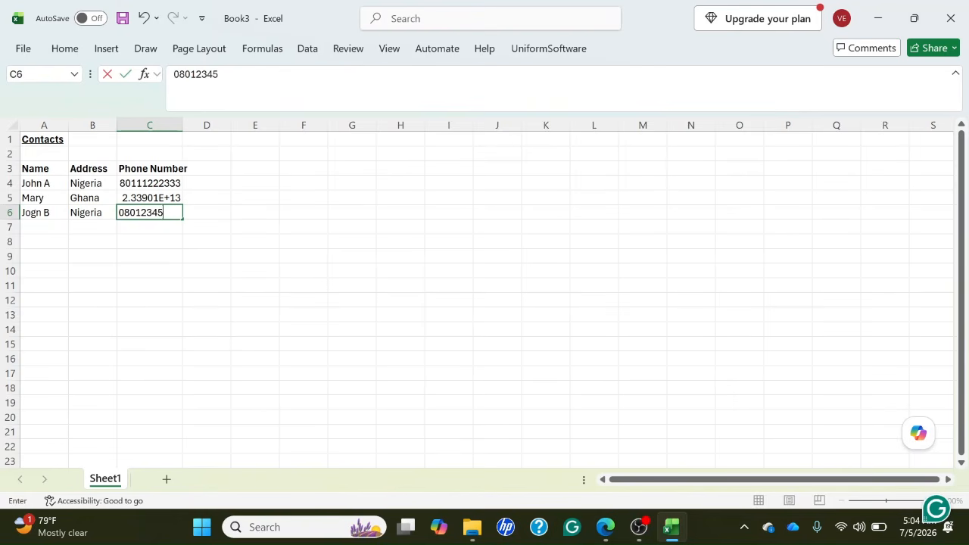
{"action": "type", "text": "6789"}
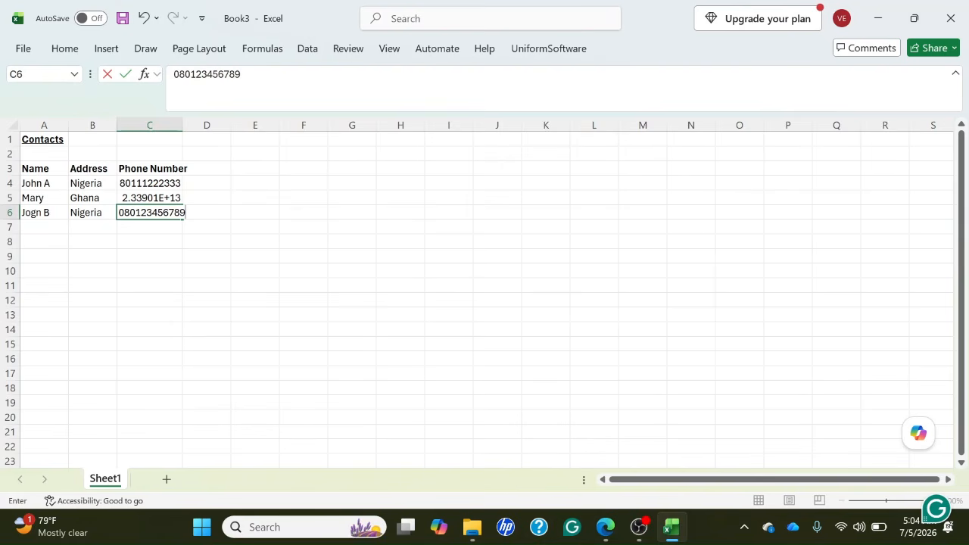
{"action": "left_click", "coordinate": [92, 227]}
{"action": "left_click", "coordinate": [92, 212]}
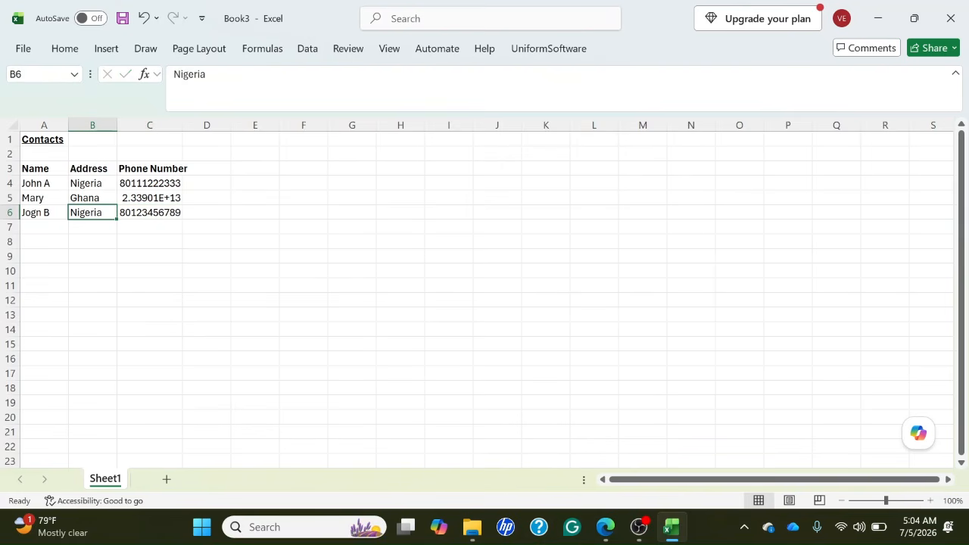
{"action": "left_click", "coordinate": [149, 212]}
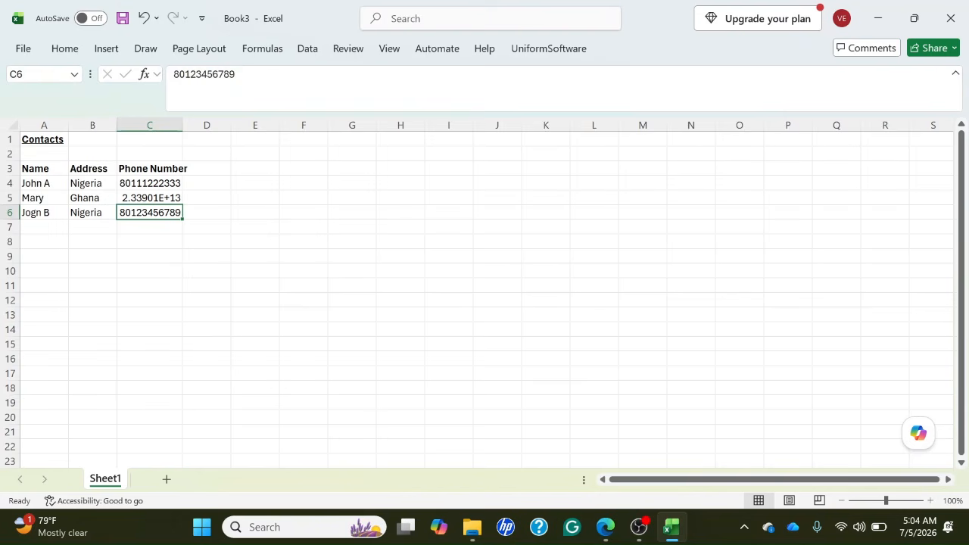
{"action": "left_click", "coordinate": [149, 197]}
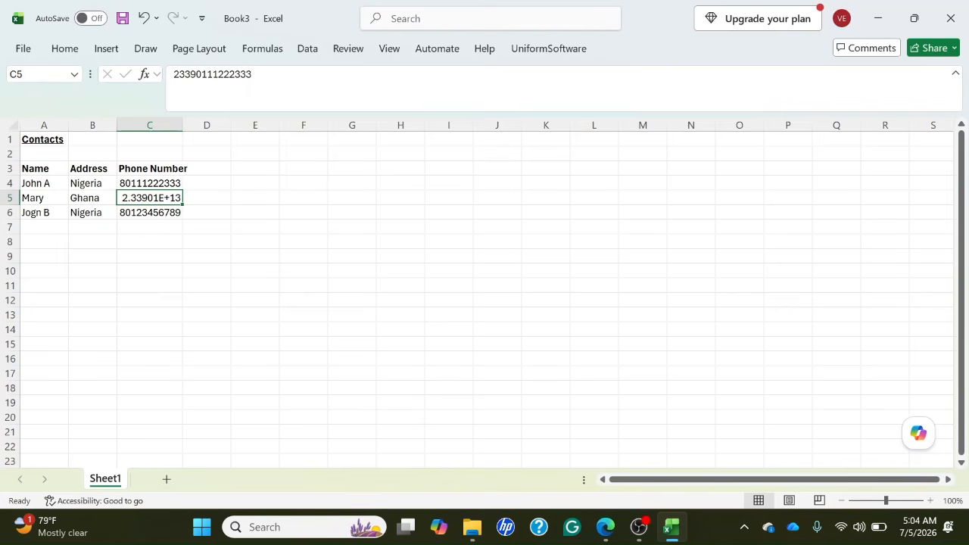
Enter the fourth contact's name in A7 and the address "Ghana" in B7.
{"action": "left_click", "coordinate": [149, 183]}
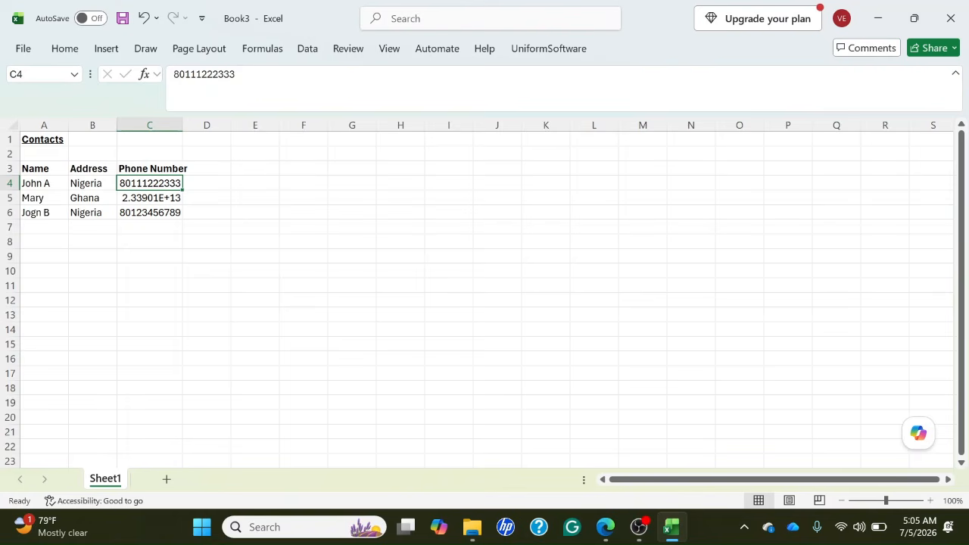
{"action": "left_click", "coordinate": [44, 184]}
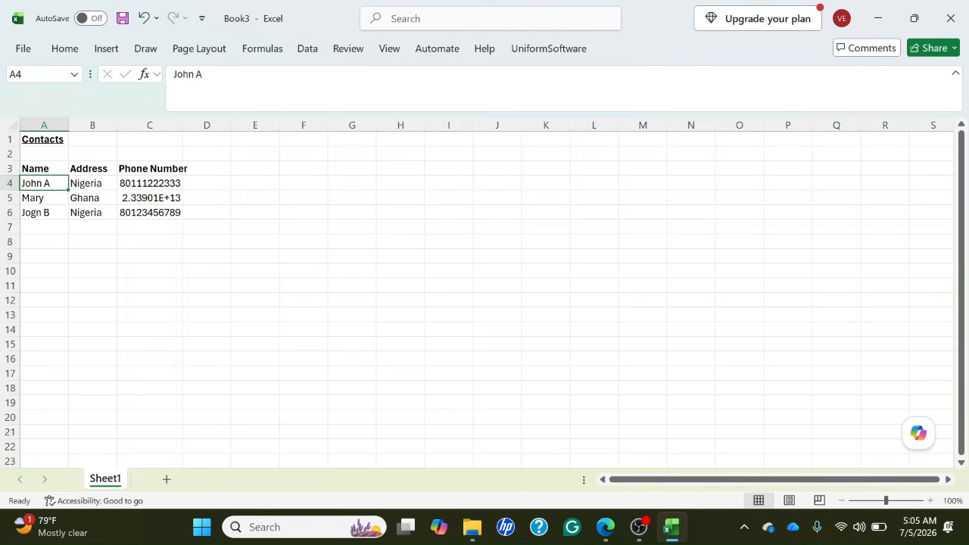
{"action": "left_click", "coordinate": [44, 197]}
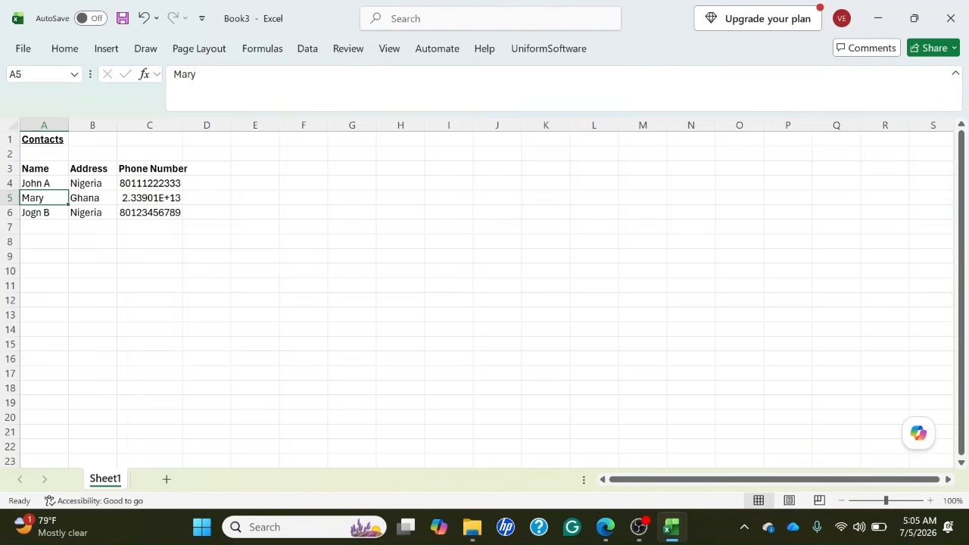
{"action": "left_click", "coordinate": [44, 213]}
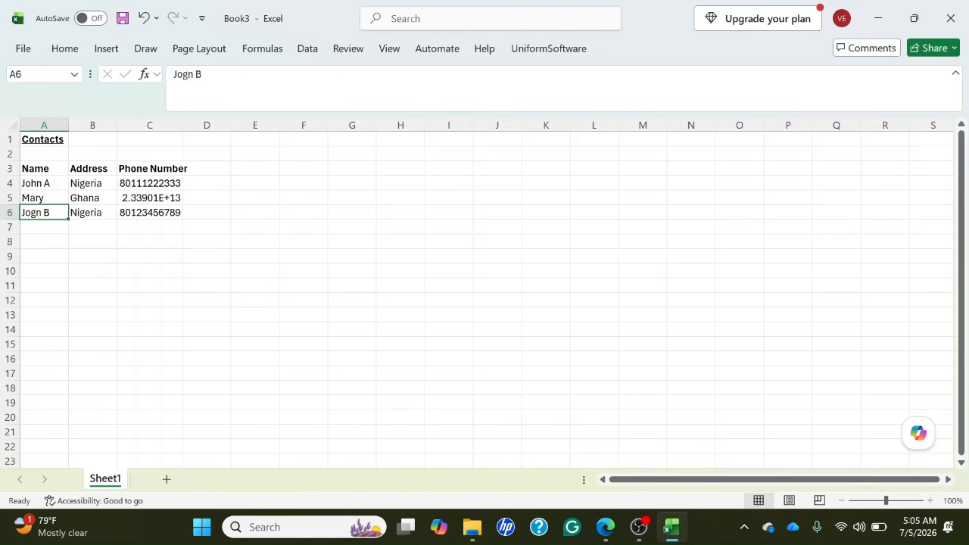
{"action": "left_click", "coordinate": [44, 227]}
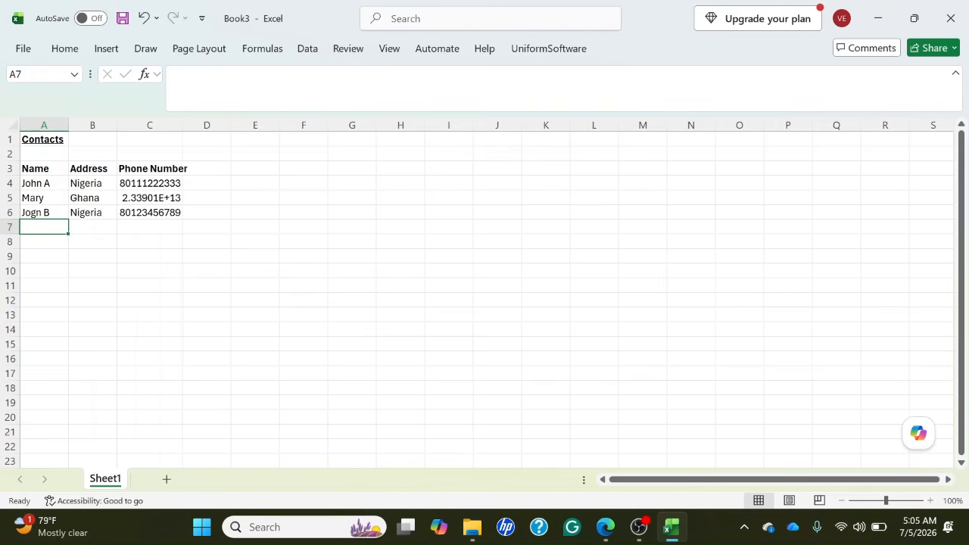
{"action": "type", "text": "Tyson"}
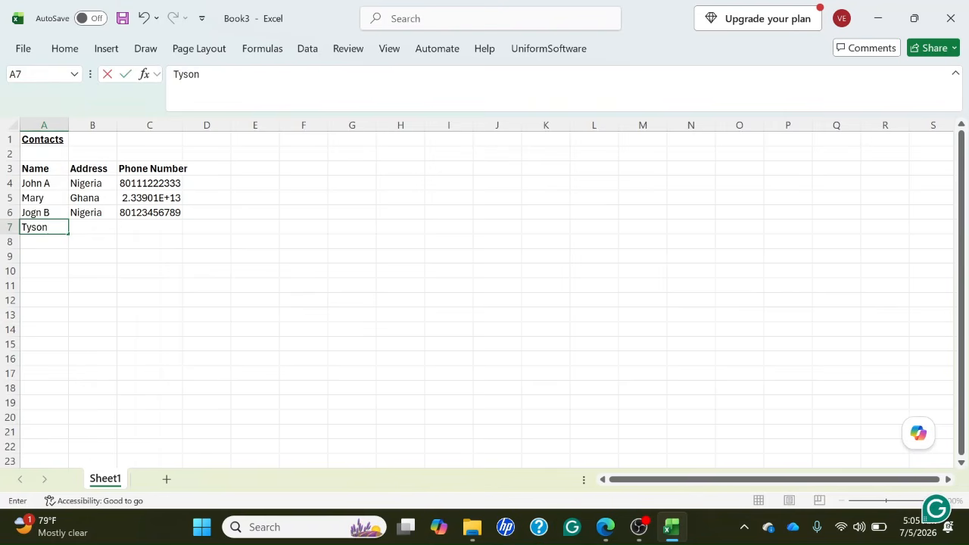
{"action": "key", "text": "Tab"}
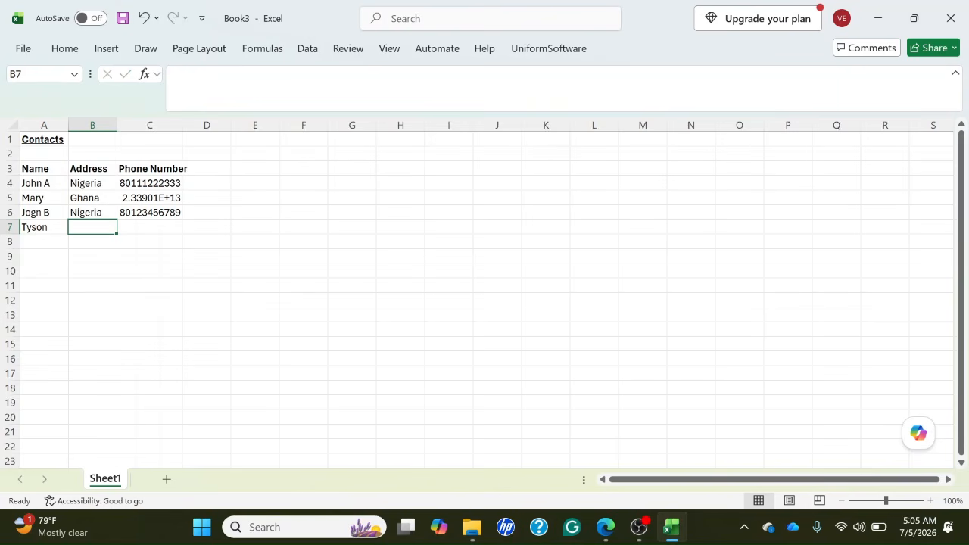
{"action": "type", "text": "Ghana"}
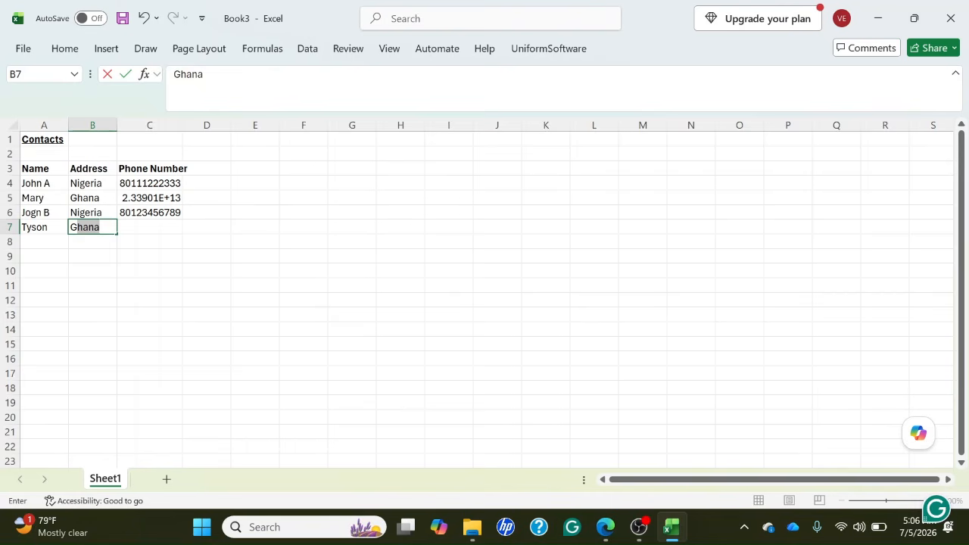
{"action": "key", "text": "Tab"}
{"action": "key", "text": "Left"}
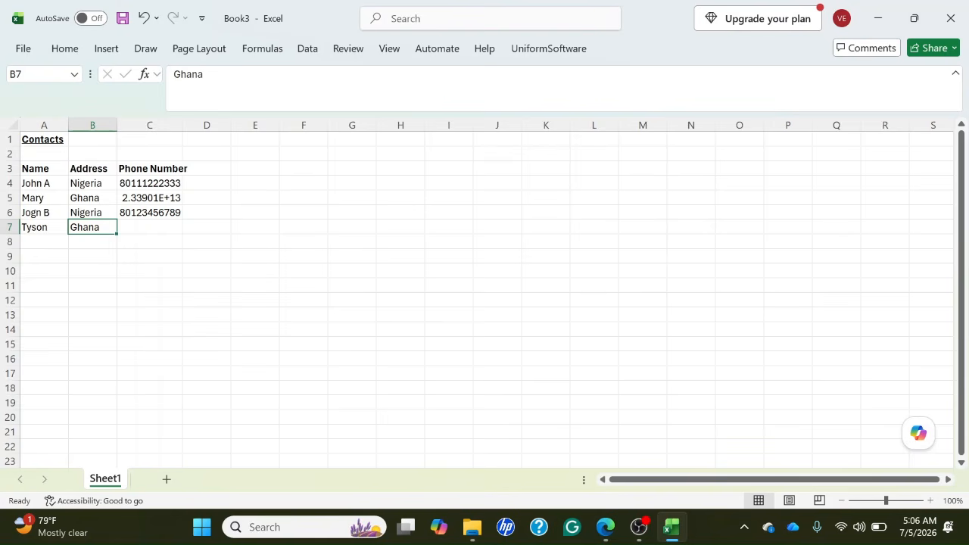
Try starting an address entry with "Gh" in B9, leaving row 8 blank, and erase the letters.
{"action": "key", "text": "Up"}
{"action": "key", "text": "Up"}
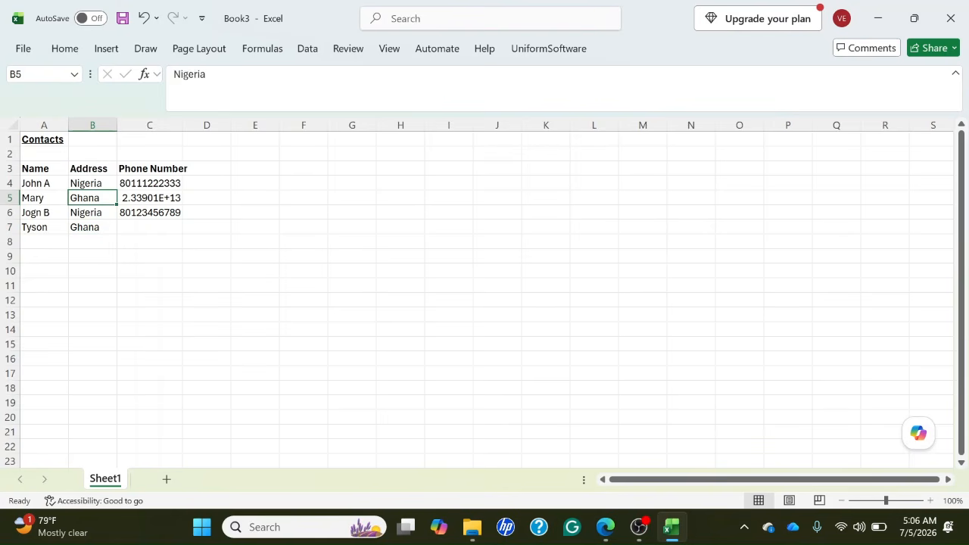
{"action": "key", "text": "Down"}
{"action": "key", "text": "Down"}
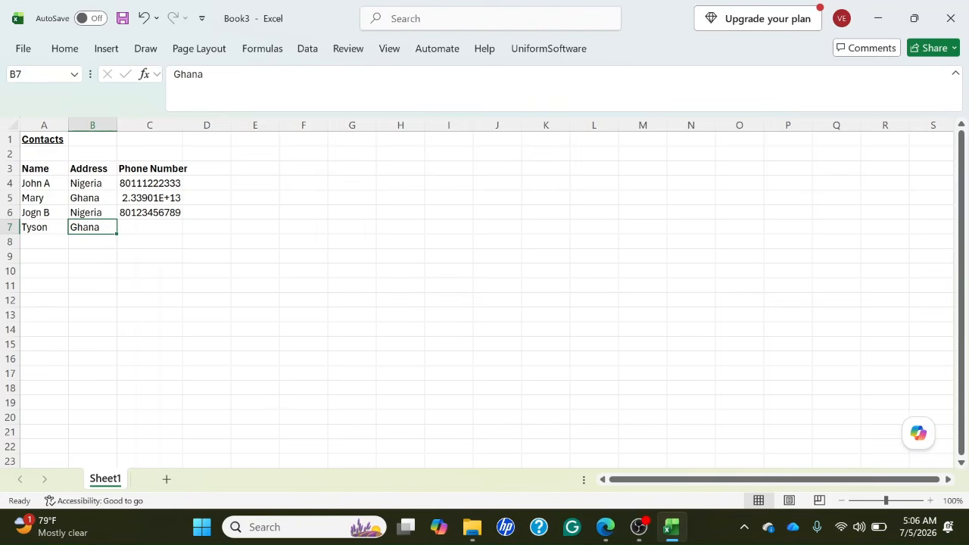
{"action": "key", "text": "Down"}
{"action": "key", "text": "Down"}
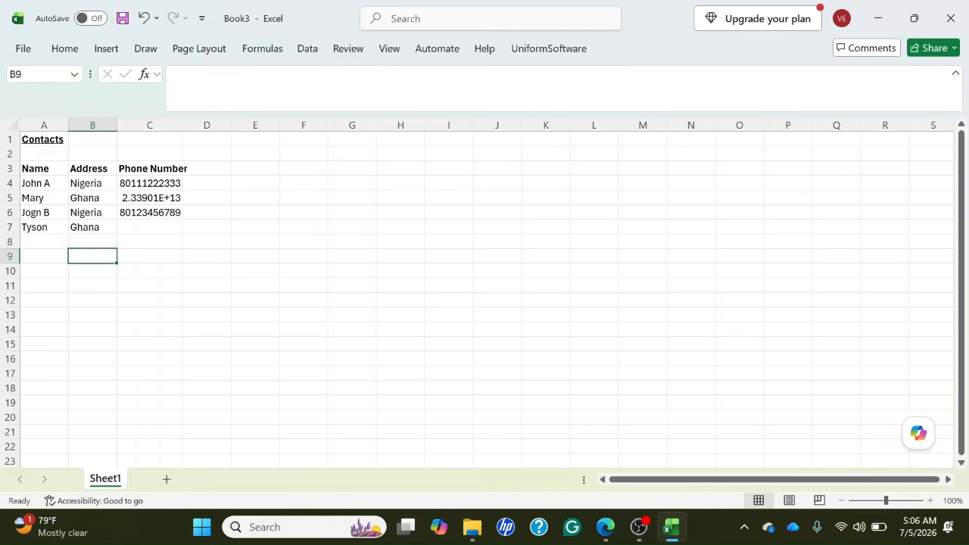
{"action": "type", "text": "G"}
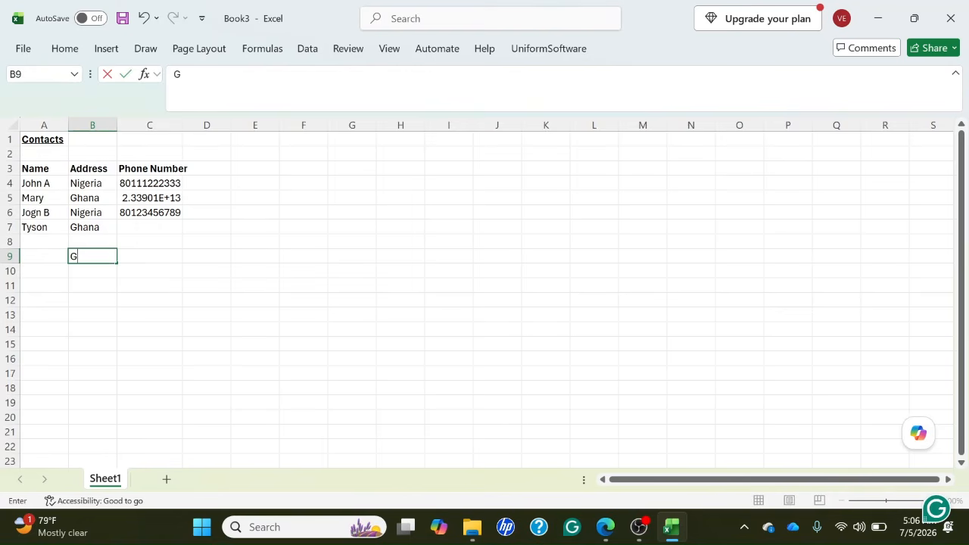
{"action": "type", "text": "h"}
{"action": "key", "text": "BackSpace"}
{"action": "key", "text": "BackSpace"}
{"action": "key", "text": "Up"}
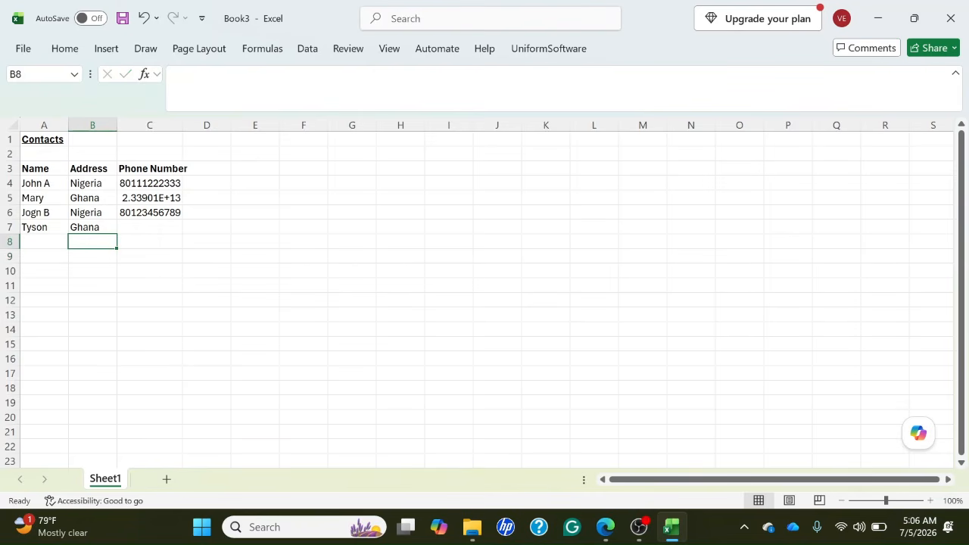
Enter "Ghana" in B8 directly below the fourth contact's address, and clear that cell again.
{"action": "key", "text": "Up"}
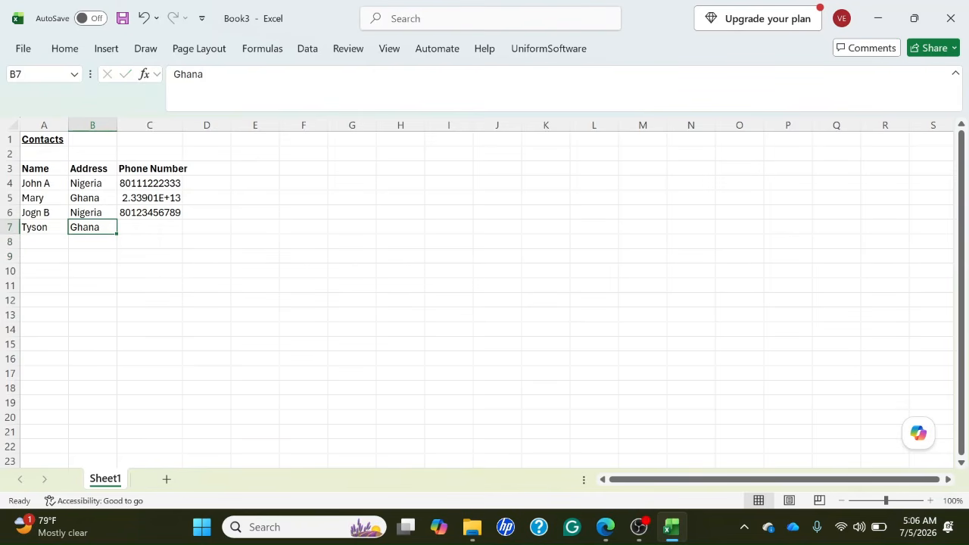
{"action": "key", "text": "Down"}
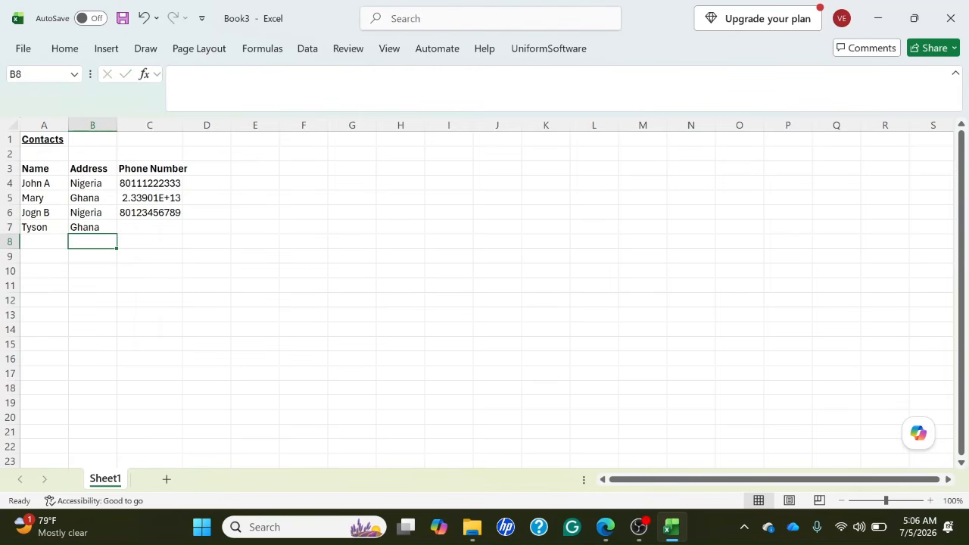
{"action": "type", "text": "G"}
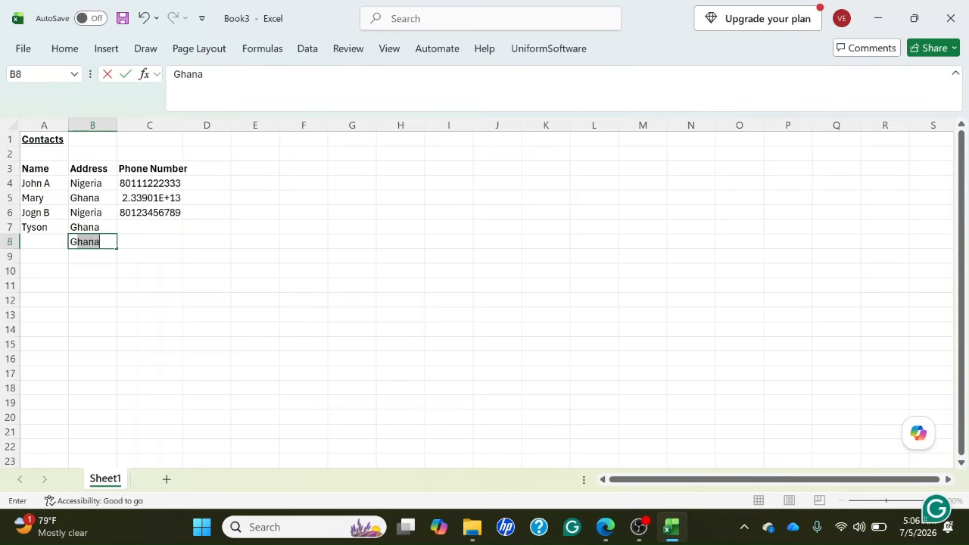
{"action": "key", "text": "Return"}
{"action": "key", "text": "Up"}
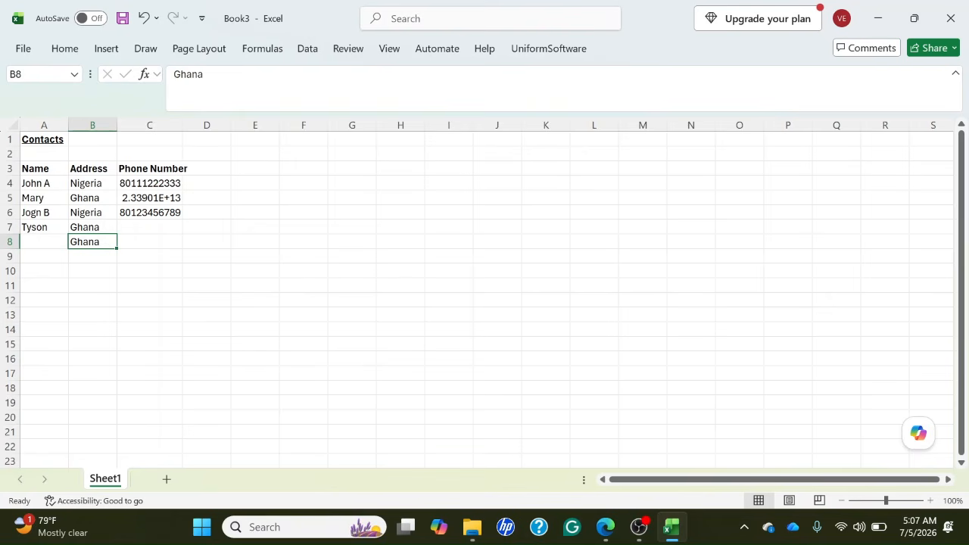
{"action": "key", "text": "Delete"}
{"action": "key", "text": "Up"}
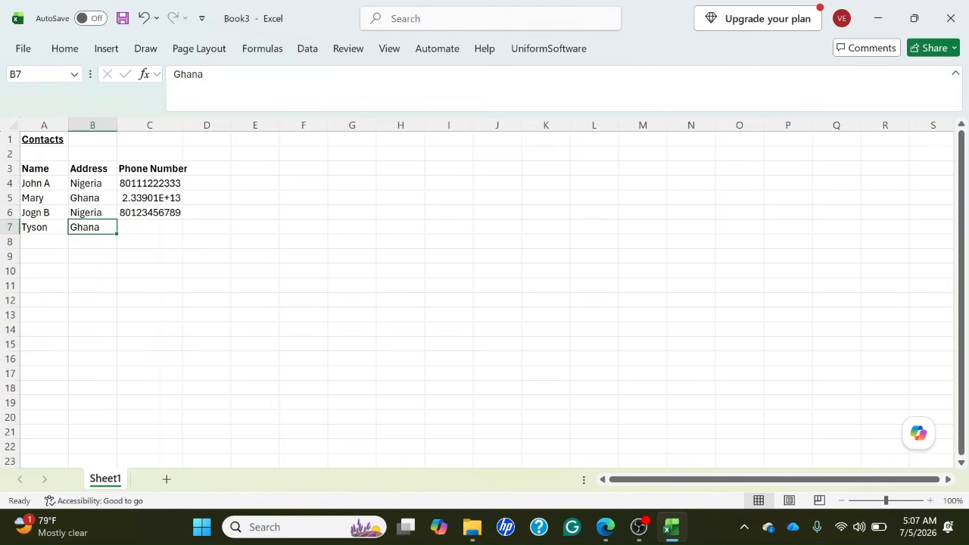
Copy the first word of the third contact's name from inside A6, and close the cell without altering it.
{"action": "key", "text": "Left"}
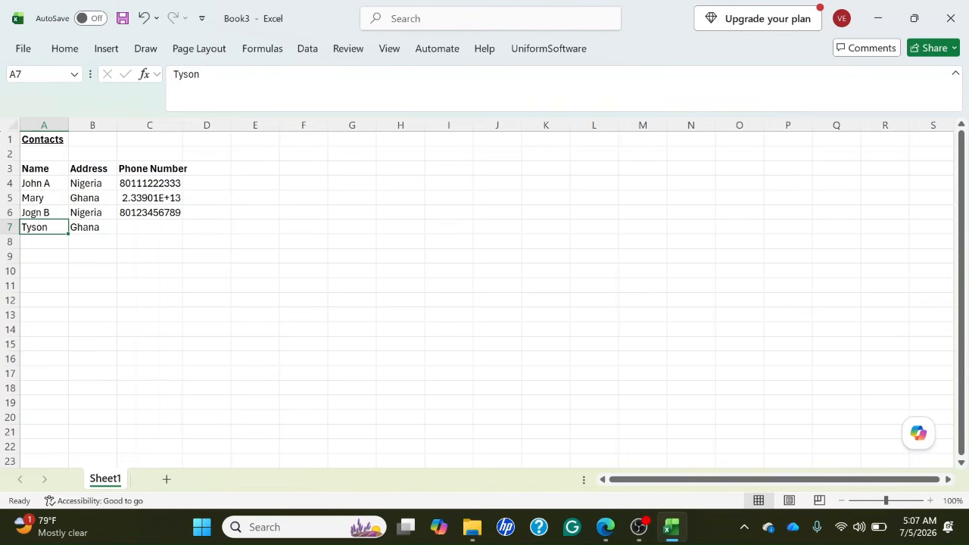
{"action": "key", "text": "Up"}
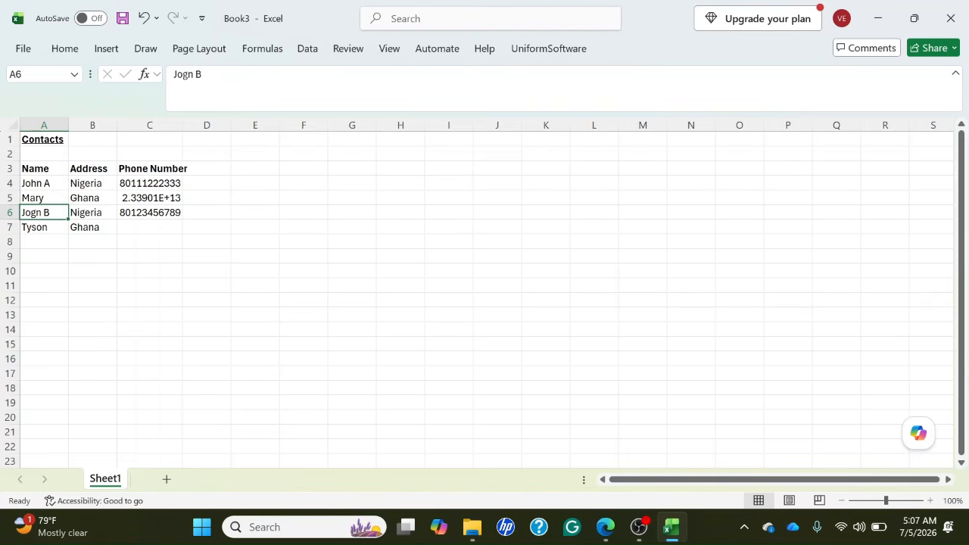
{"action": "key", "text": "Down"}
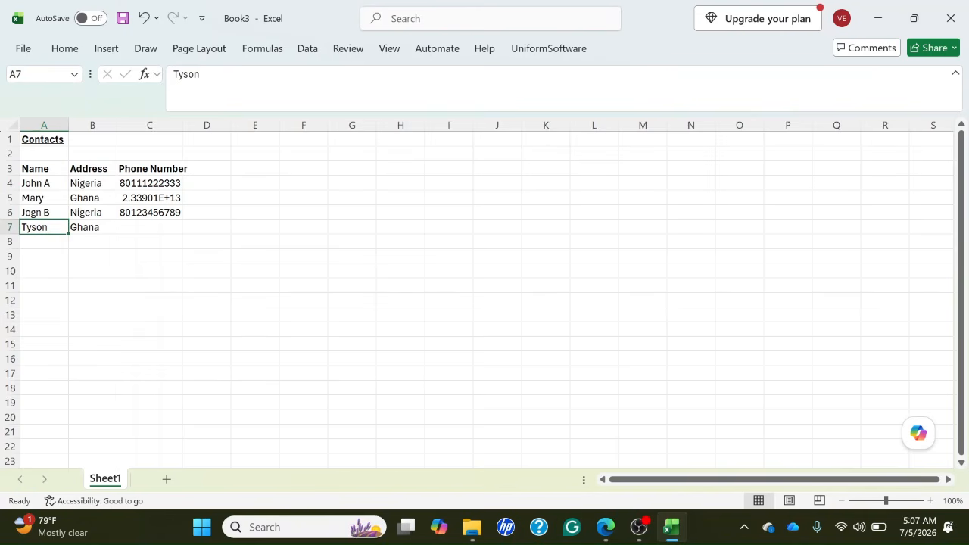
{"action": "key", "text": "Up"}
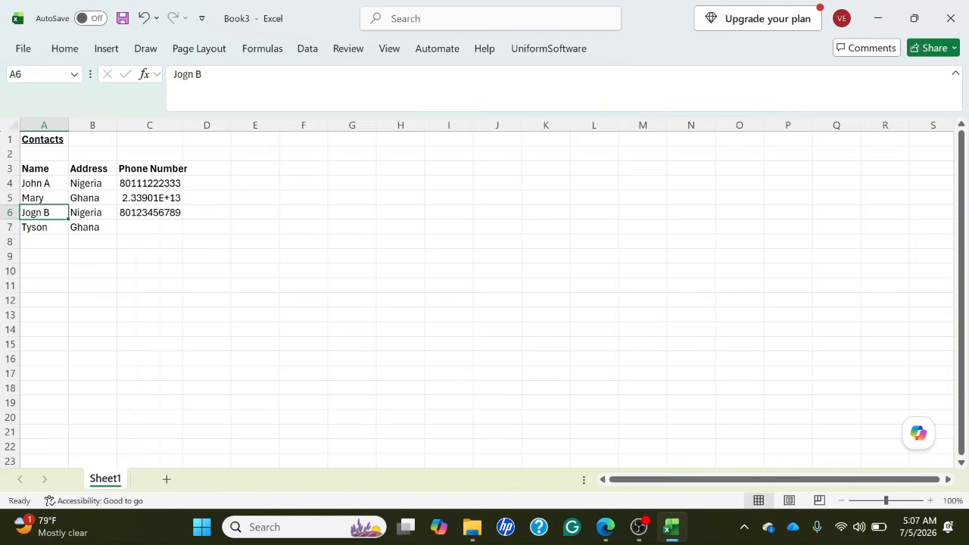
{"action": "key", "text": "F2"}
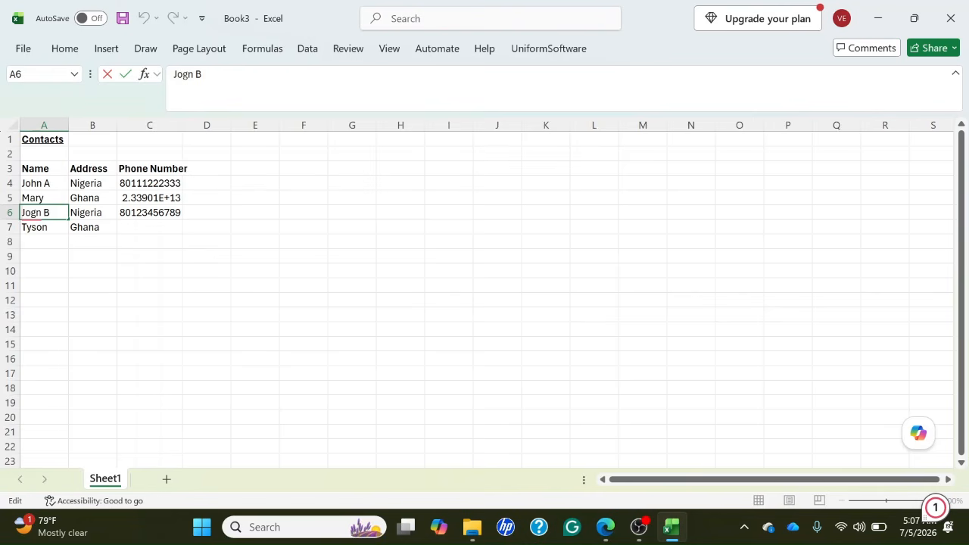
{"action": "key", "text": "shift+Right"}
{"action": "key", "text": "shift+Right"}
{"action": "key", "text": "shift+Right"}
{"action": "key", "text": "shift+Right"}
{"action": "key", "text": "Return"}
{"action": "key", "text": "Up"}
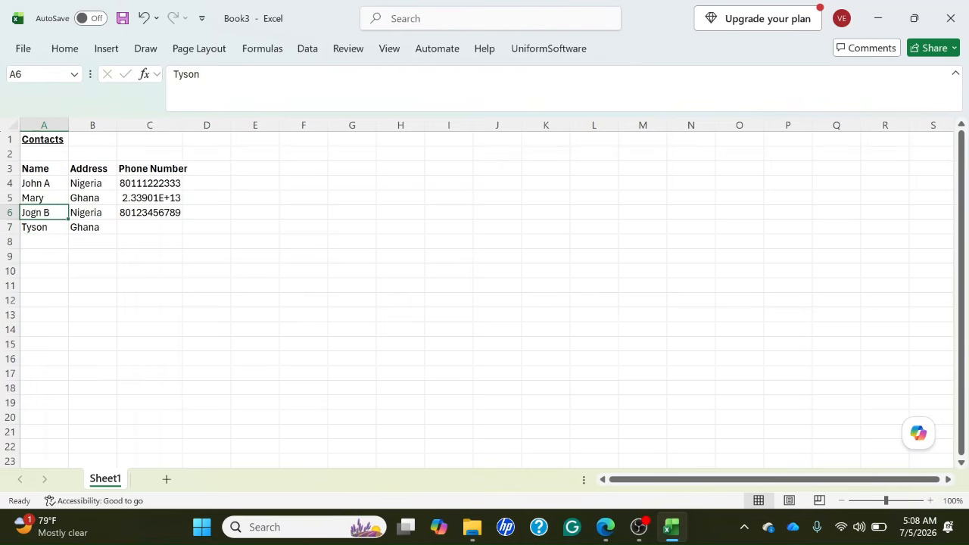
Append a space and the third contact's first name to the fourth contact's existing name in A7.
{"action": "key", "text": "Down"}
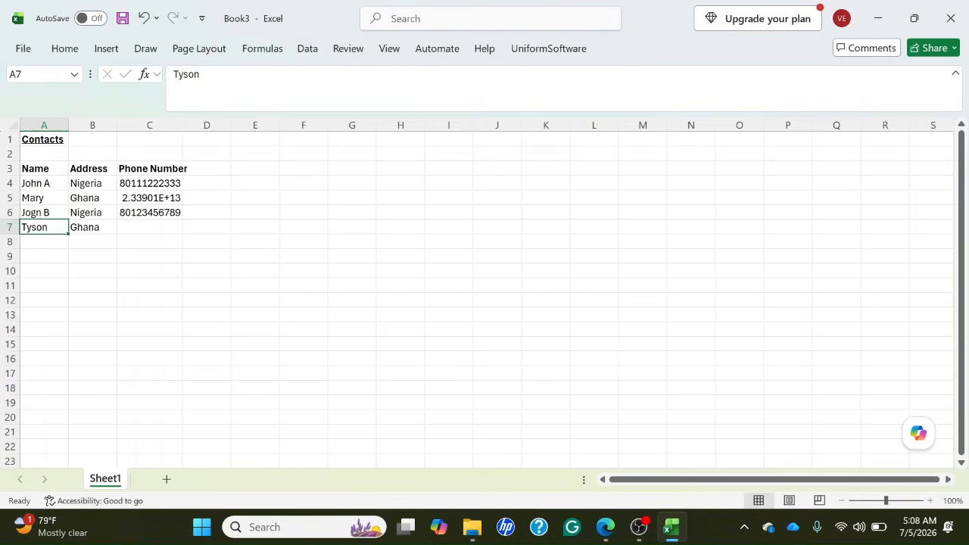
{"action": "key", "text": "F2"}
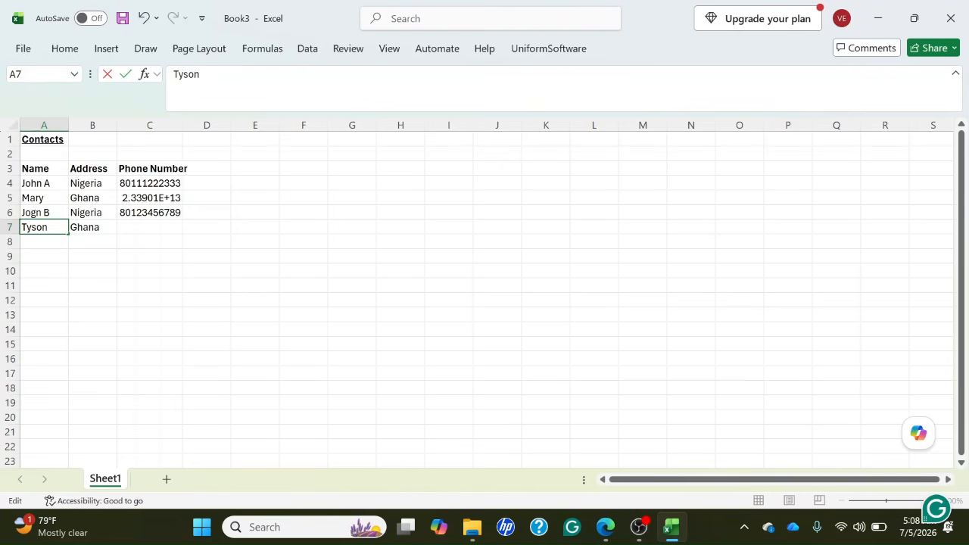
{"action": "type", "text": "Jogn"}
{"action": "key", "text": "Return"}
{"action": "key", "text": "Up"}
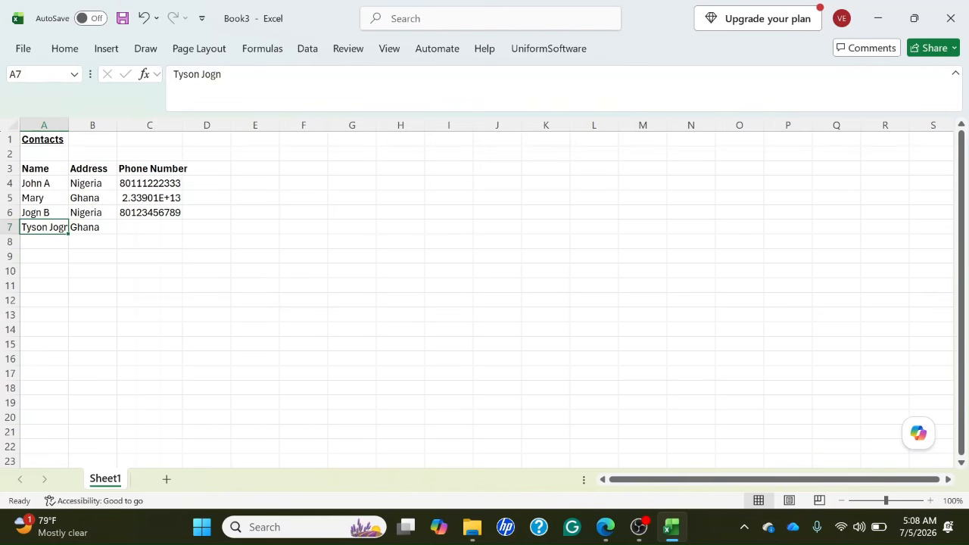
{"action": "key", "text": "Right"}
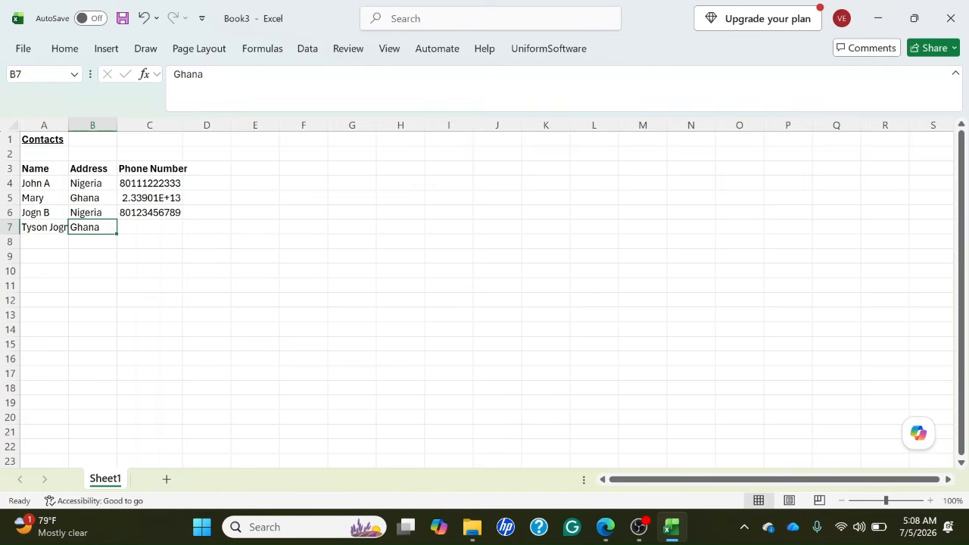
{"action": "key", "text": "Left"}
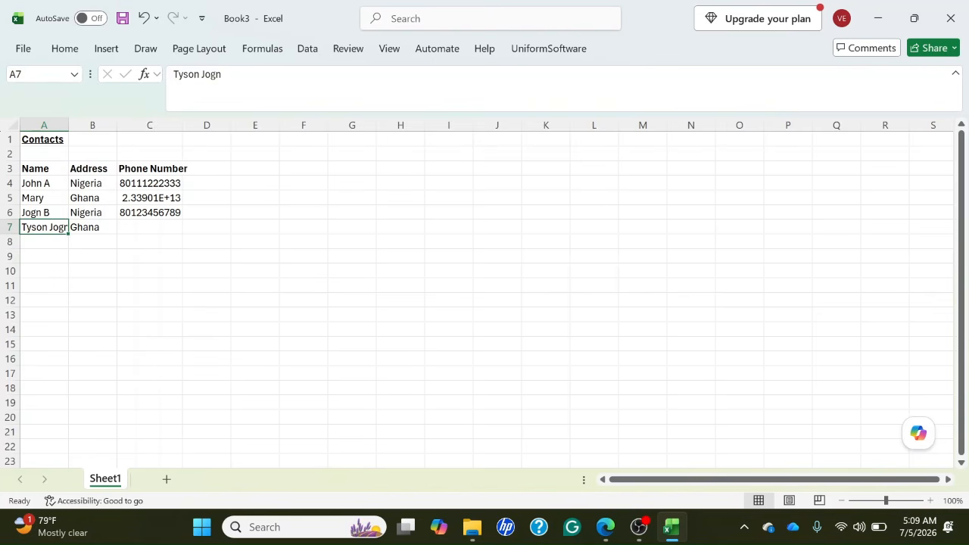
Check the sheet title in A1 and the column headers in A3 to C3.
{"action": "key", "text": "ctrl+Home"}
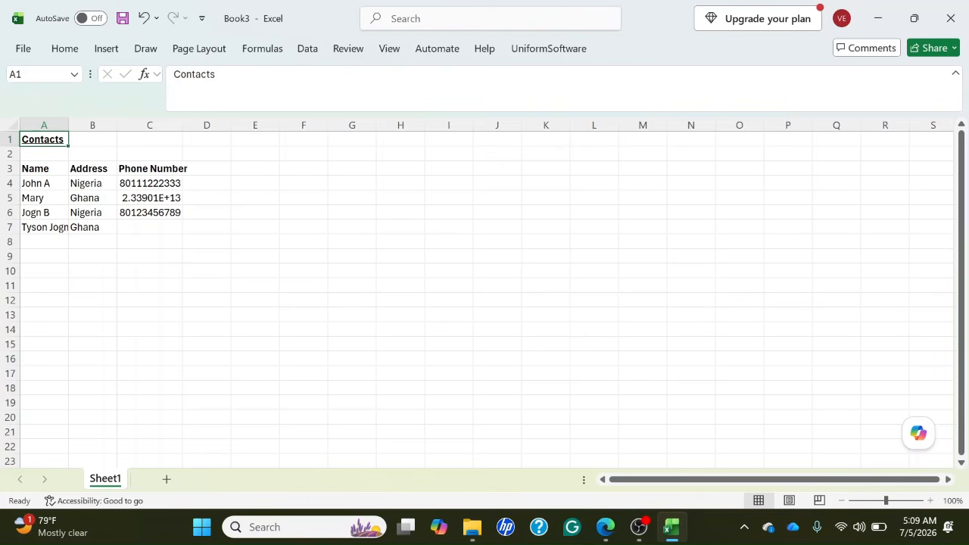
{"action": "key", "text": "Down"}
{"action": "key", "text": "Down"}
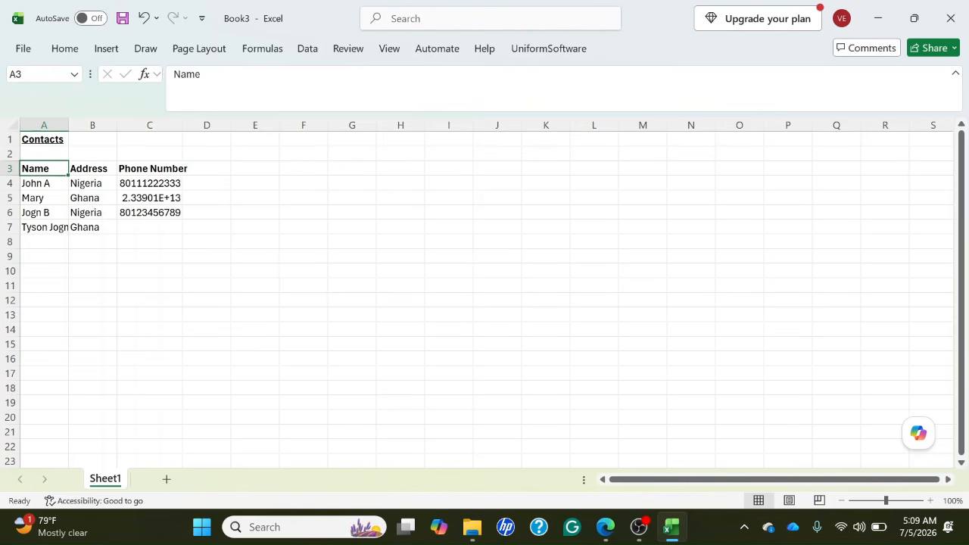
{"action": "key", "text": "Right"}
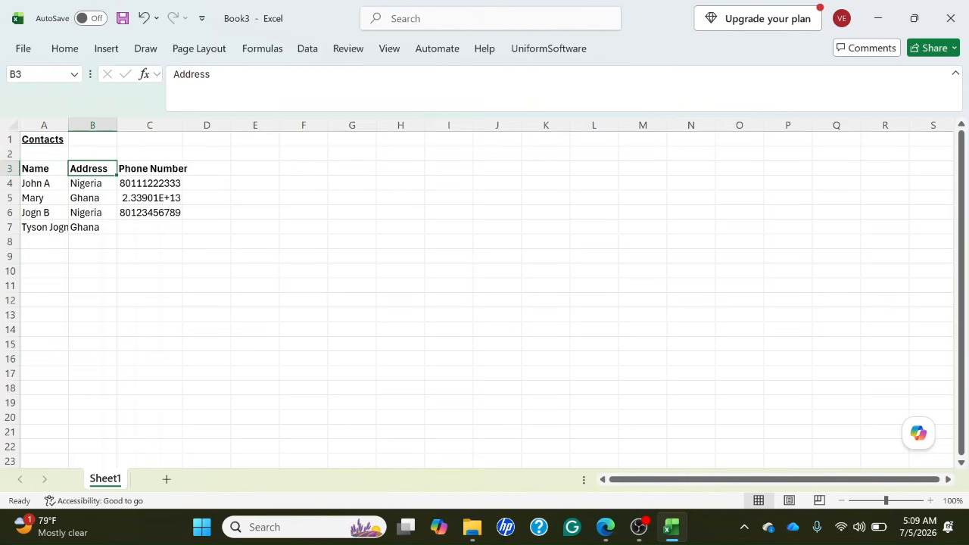
{"action": "key", "text": "Right"}
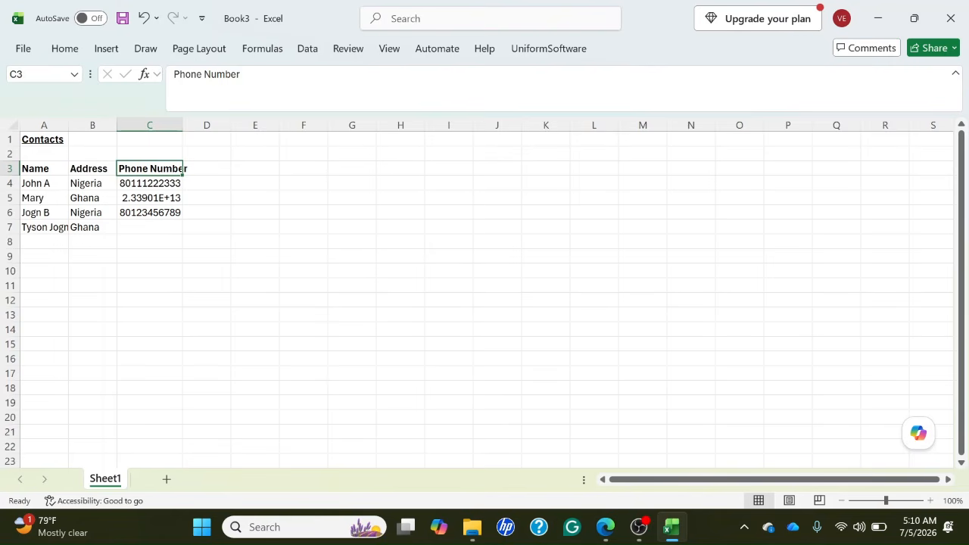
{"action": "left_click", "coordinate": [44, 168]}
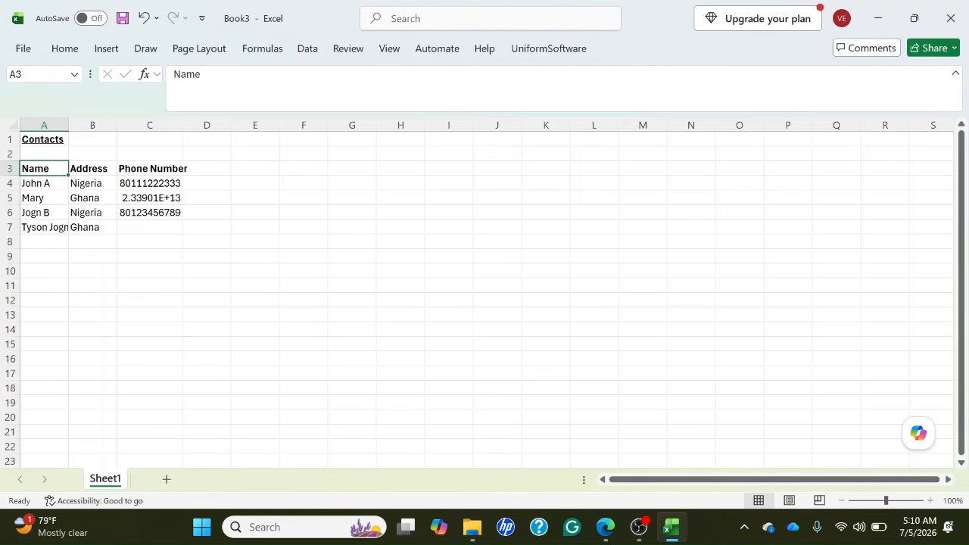
Check the contact names listed in A4 to A7.
{"action": "left_click", "coordinate": [44, 184]}
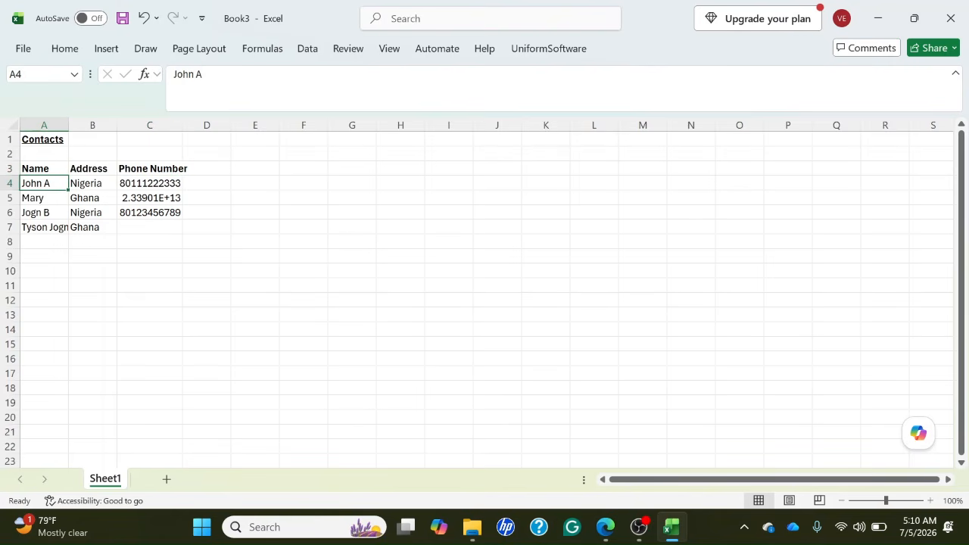
{"action": "left_click", "coordinate": [44, 198]}
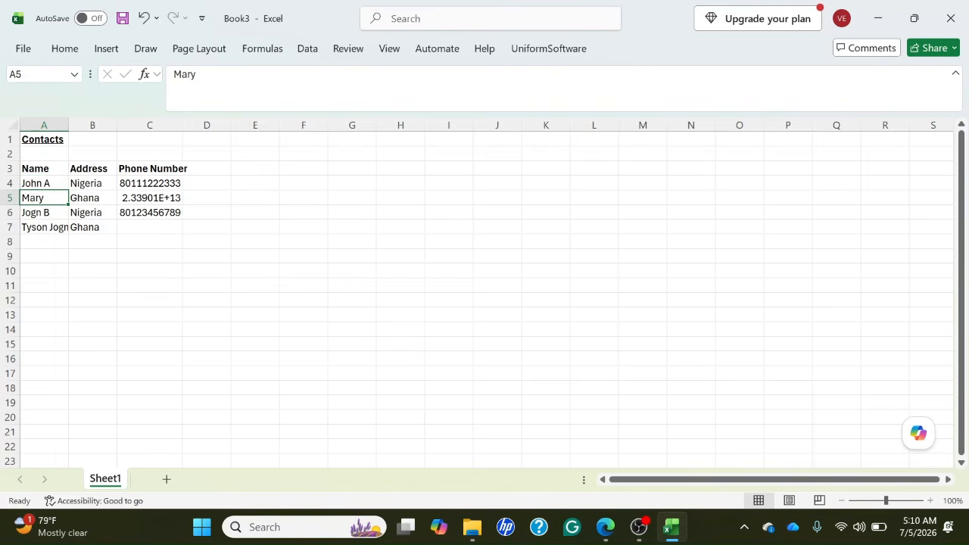
{"action": "left_click", "coordinate": [44, 213]}
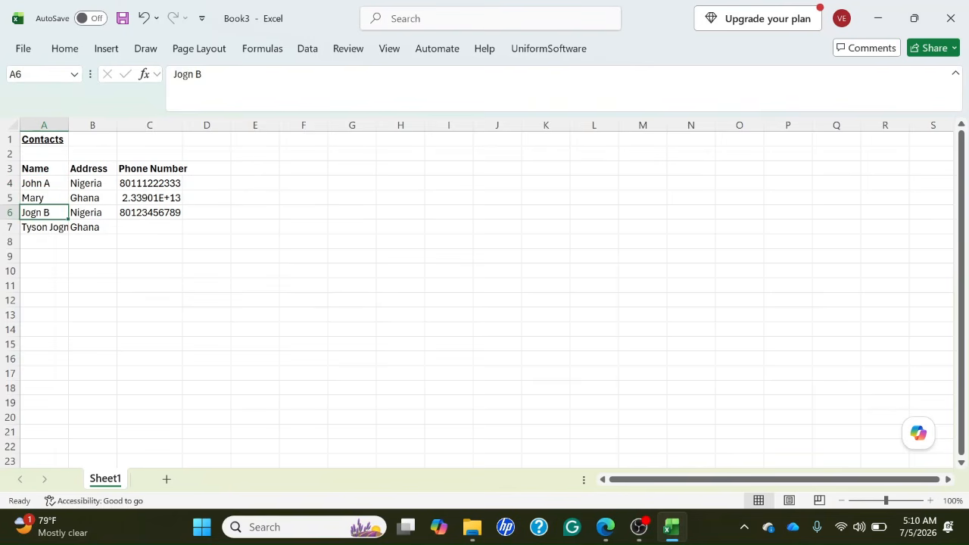
{"action": "left_click", "coordinate": [44, 227]}
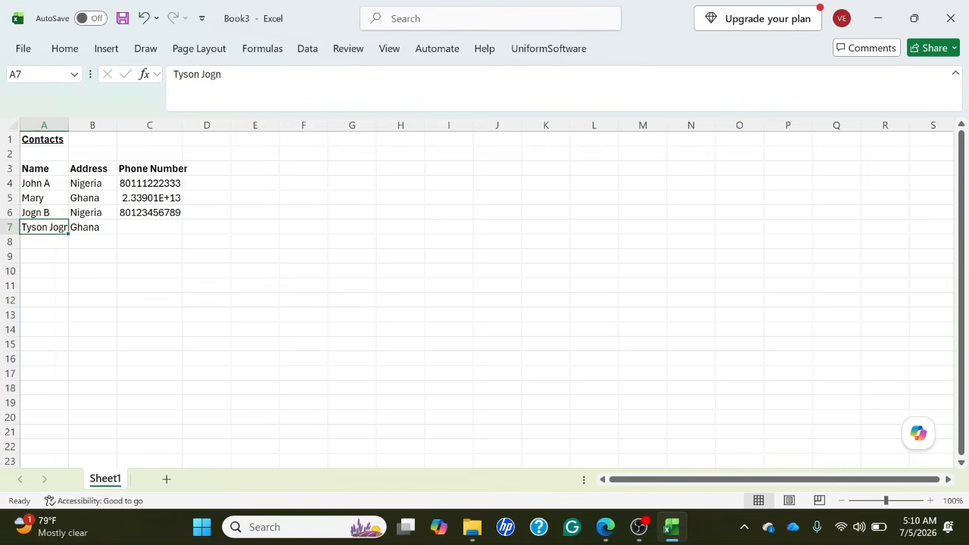
{"action": "left_click", "coordinate": [44, 213]}
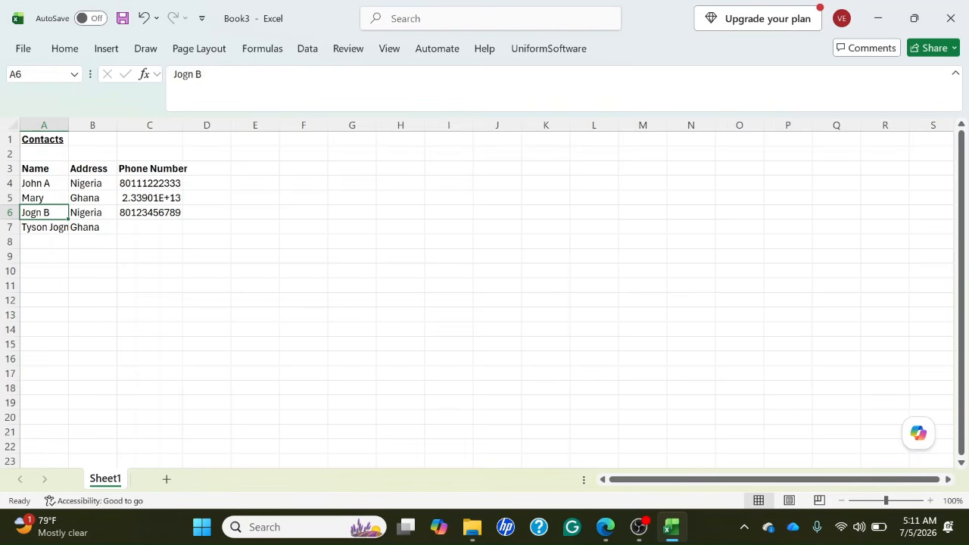
{"action": "key", "text": "shift+F10"}
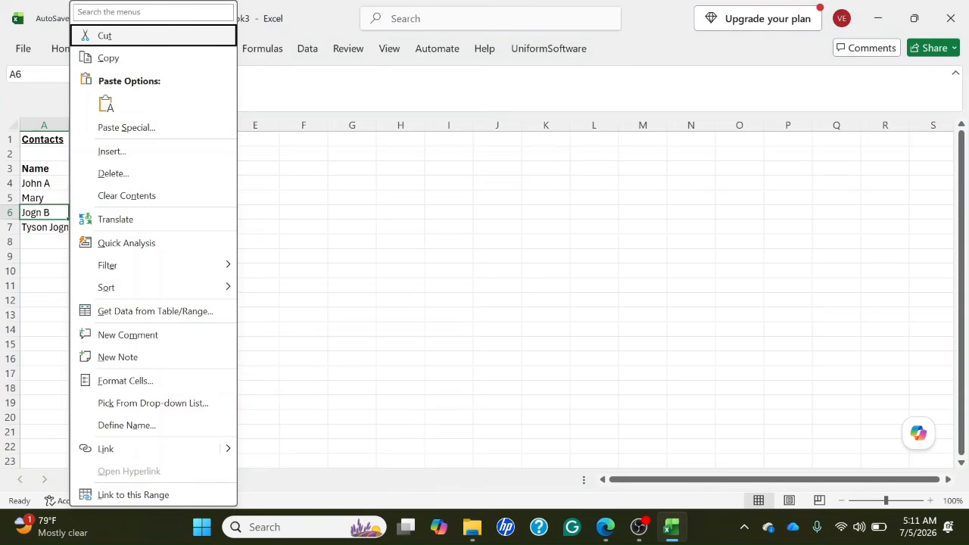
{"action": "key", "text": "Down"}
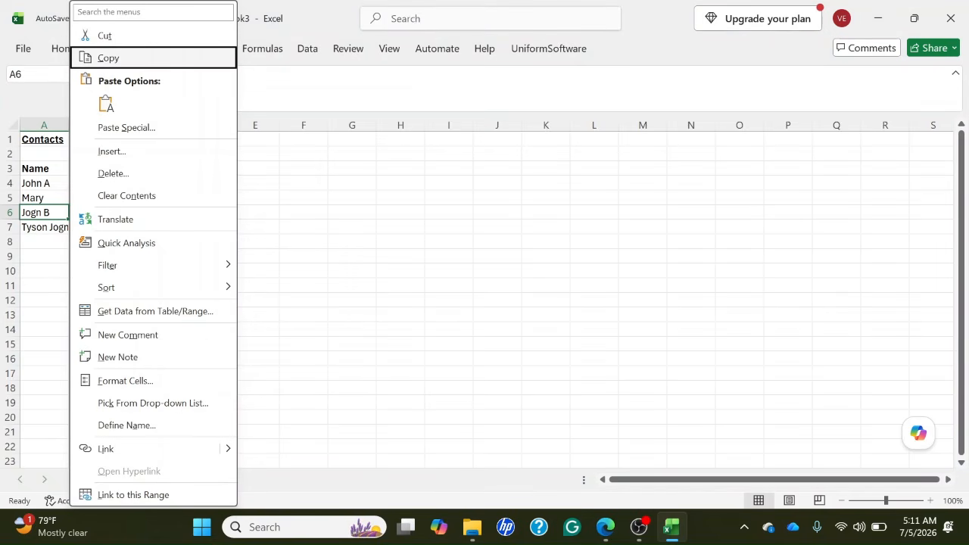
{"action": "key", "text": "Down"}
{"action": "key", "text": "Return"}
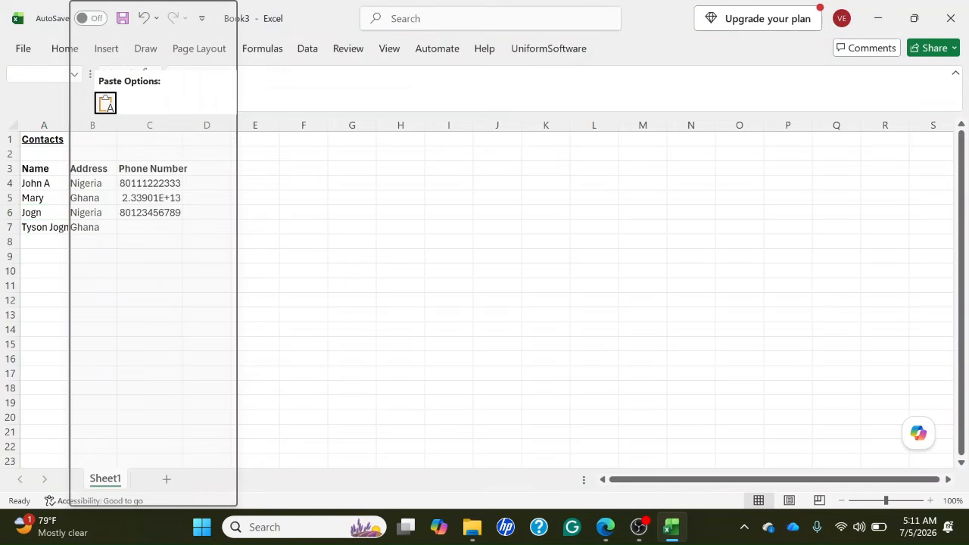
{"action": "key", "text": "Down"}
{"action": "key", "text": "Down"}
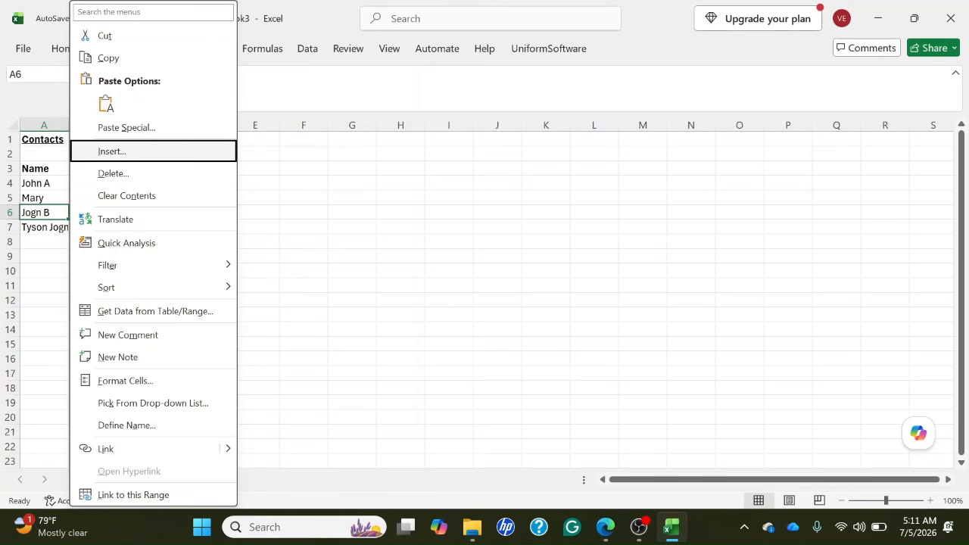
{"action": "key", "text": "Return"}
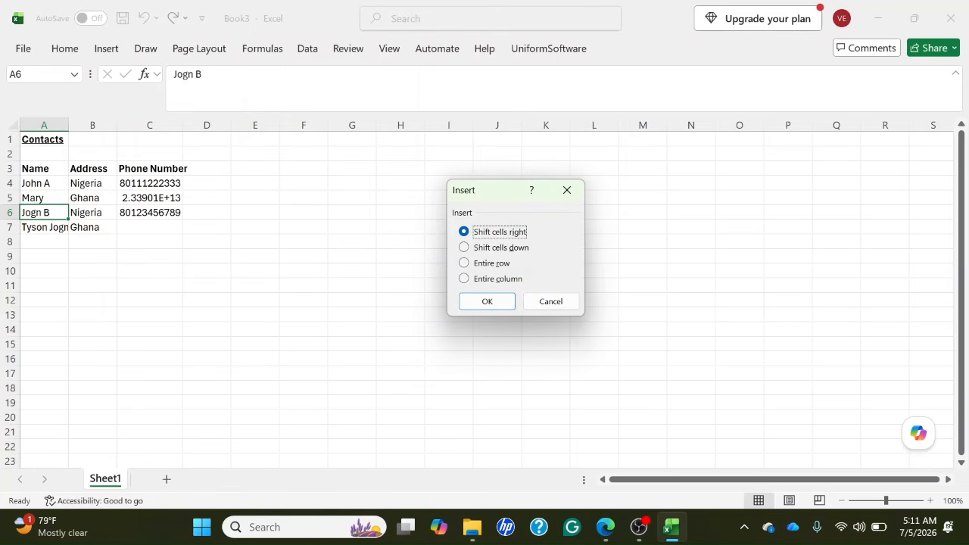
{"action": "key", "text": "Down"}
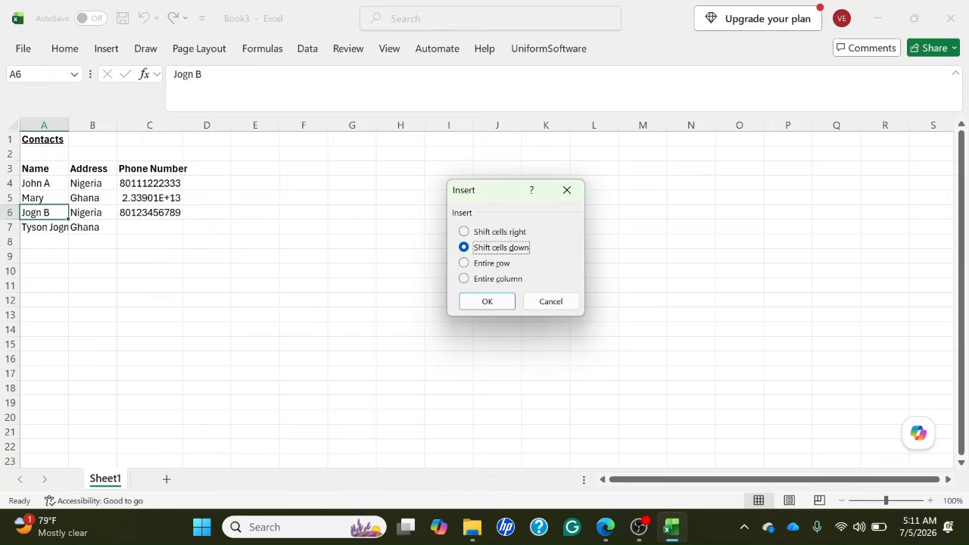
{"action": "key", "text": "Down"}
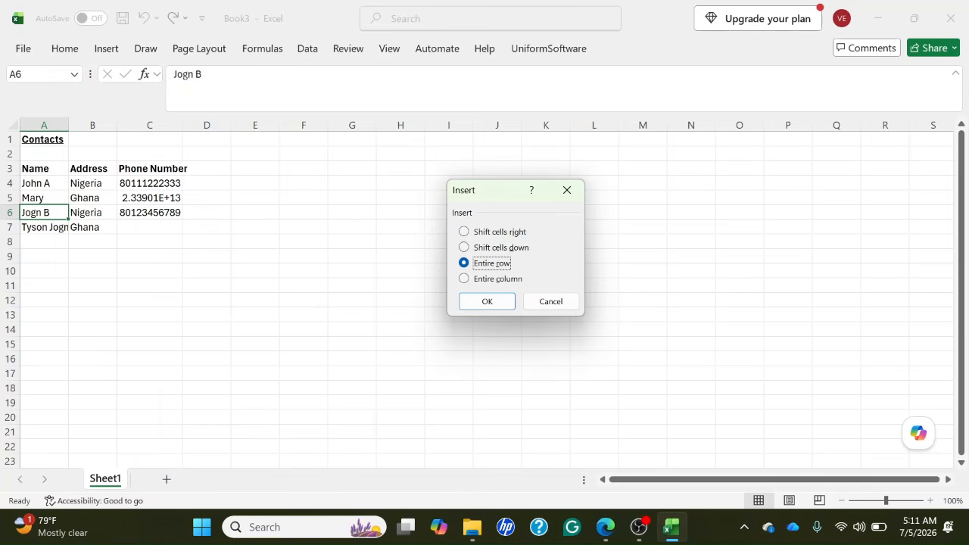
{"action": "key", "text": "Down"}
{"action": "key", "text": "Down"}
{"action": "key", "text": "Down"}
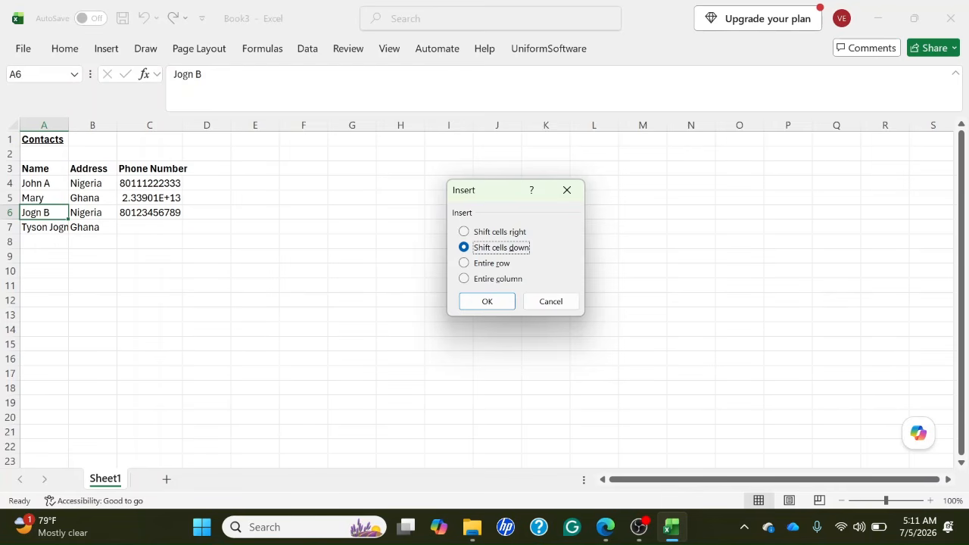
{"action": "key", "text": "Escape"}
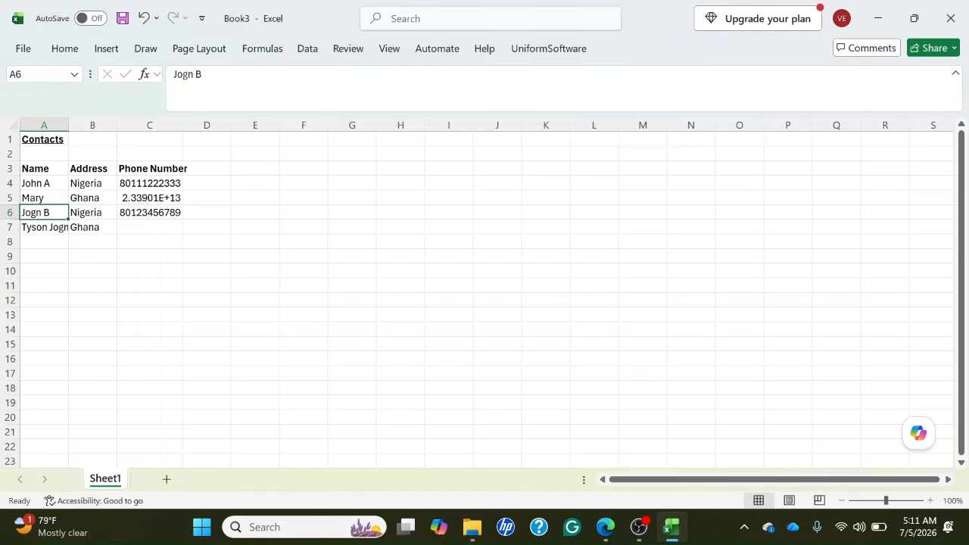
Open the insert options for A6 and go through shift cells right, shift cells down, entire row and entire column.
{"action": "key", "text": "Up"}
{"action": "key", "text": "Down"}
{"action": "key", "text": "Down"}
{"action": "key", "text": "Up"}
{"action": "key", "text": "shift+F10"}
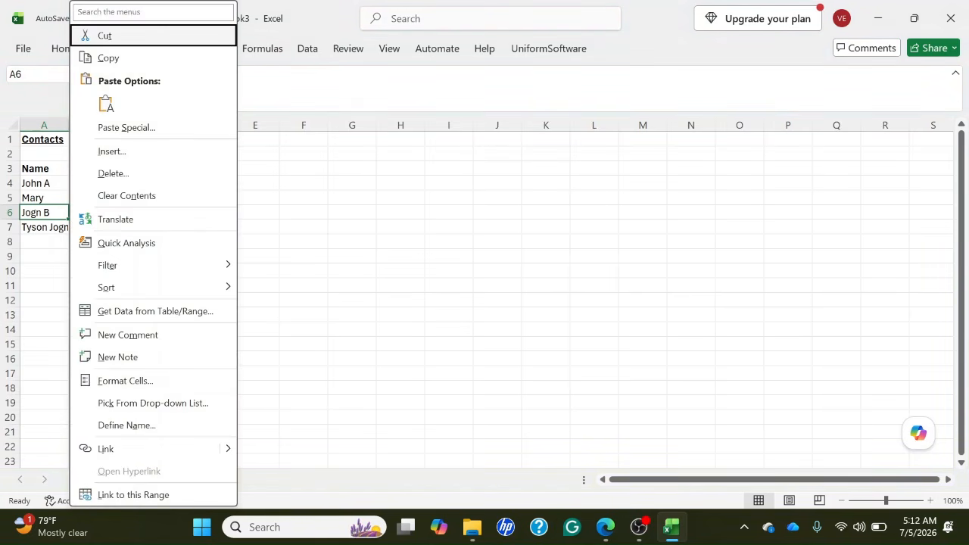
{"action": "key", "text": "Down"}
{"action": "key", "text": "Down"}
{"action": "key", "text": "Down"}
{"action": "key", "text": "Down"}
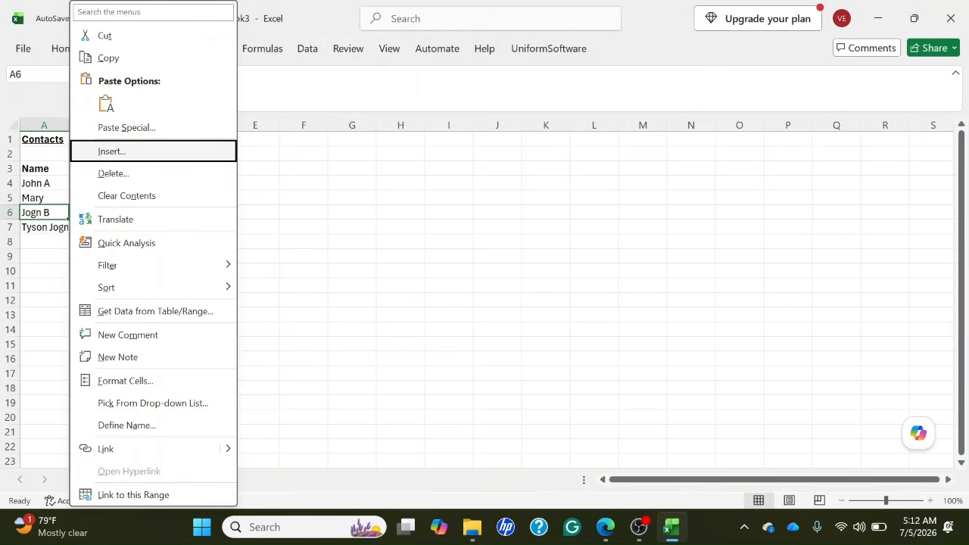
{"action": "key", "text": "Return"}
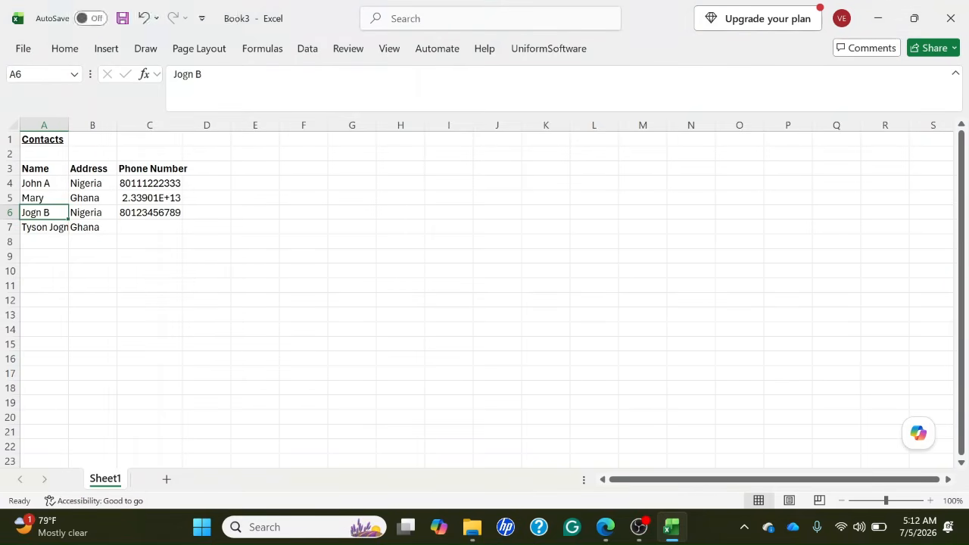
{"action": "key", "text": "Down"}
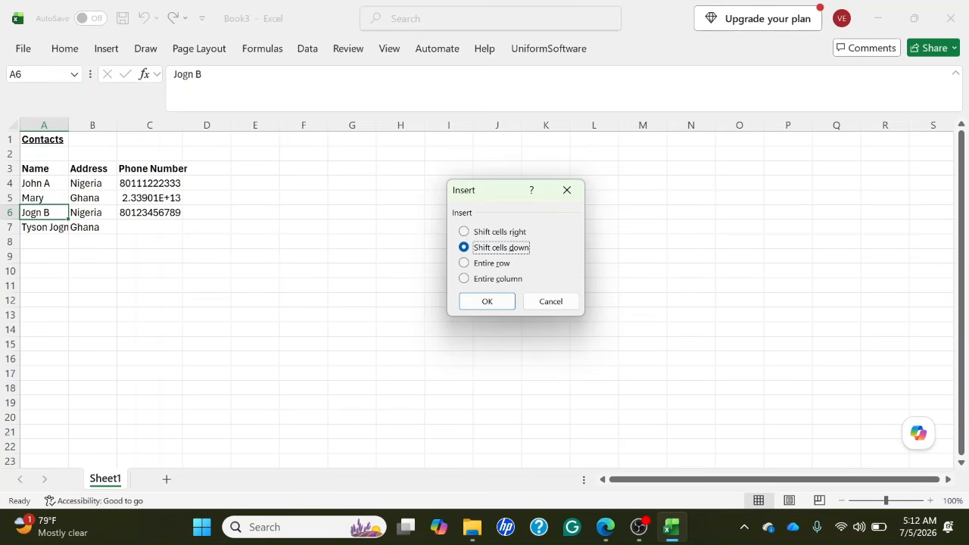
{"action": "key", "text": "Down"}
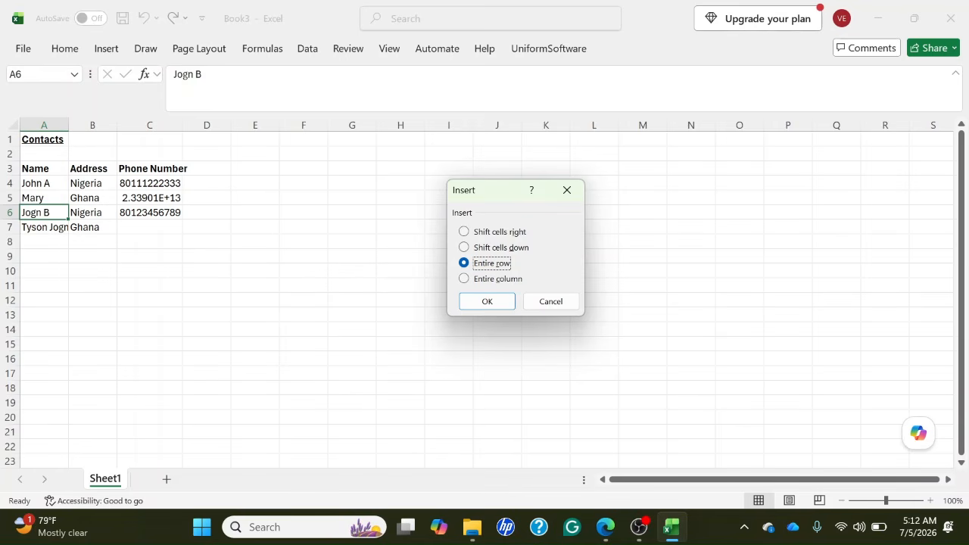
{"action": "key", "text": "Up"}
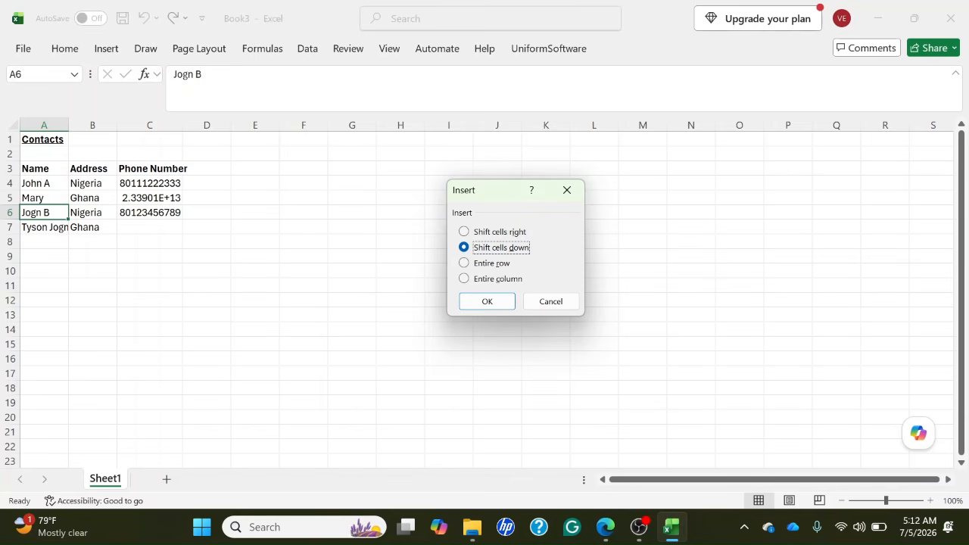
{"action": "key", "text": "Up"}
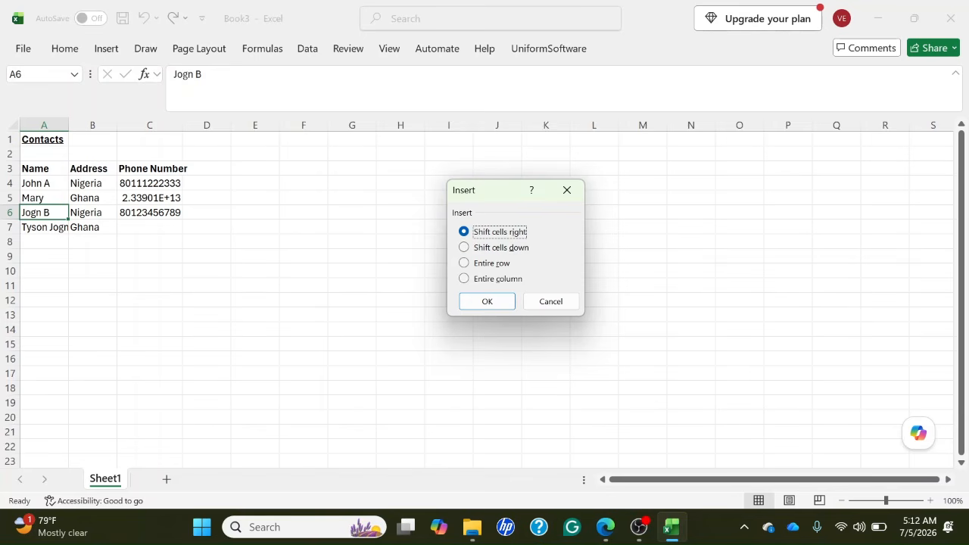
{"action": "key", "text": "Up"}
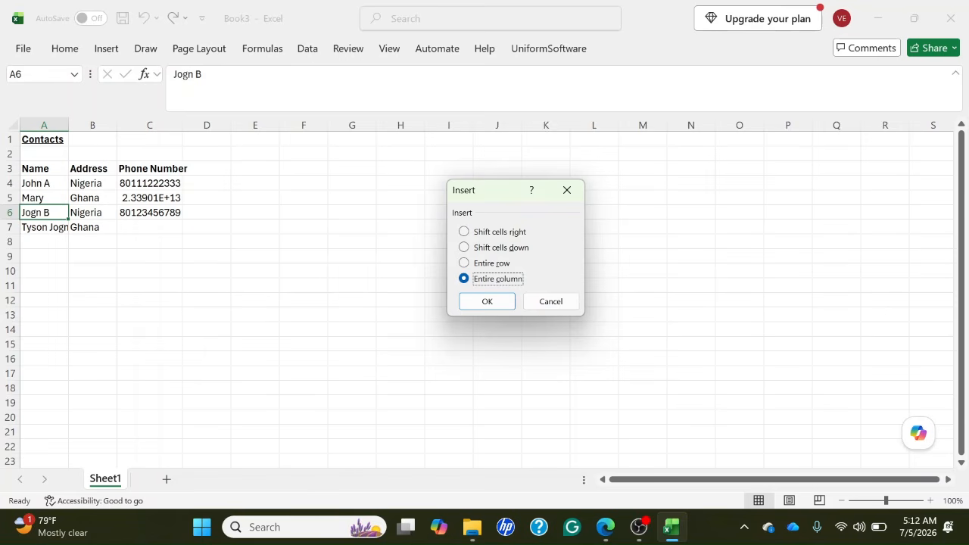
{"action": "key", "text": "Down"}
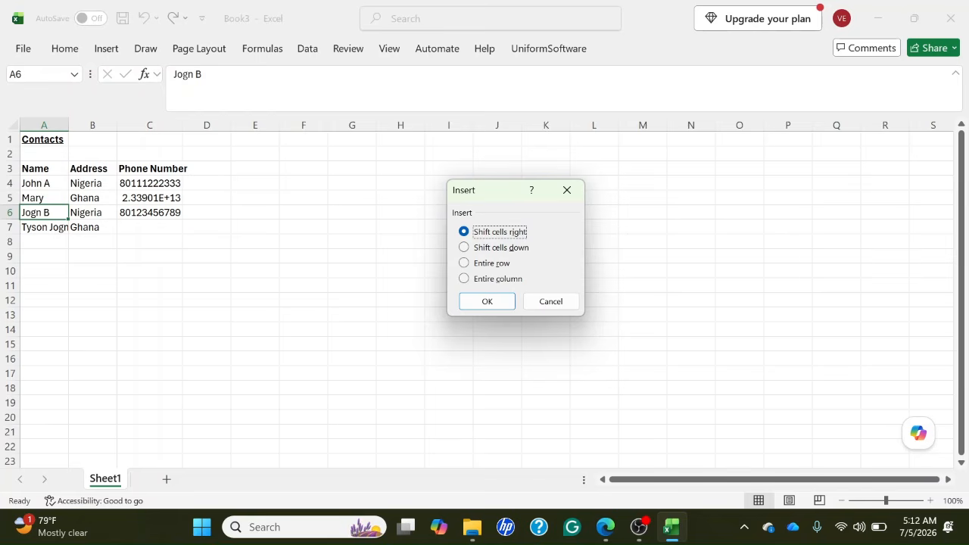
{"action": "key", "text": "Down"}
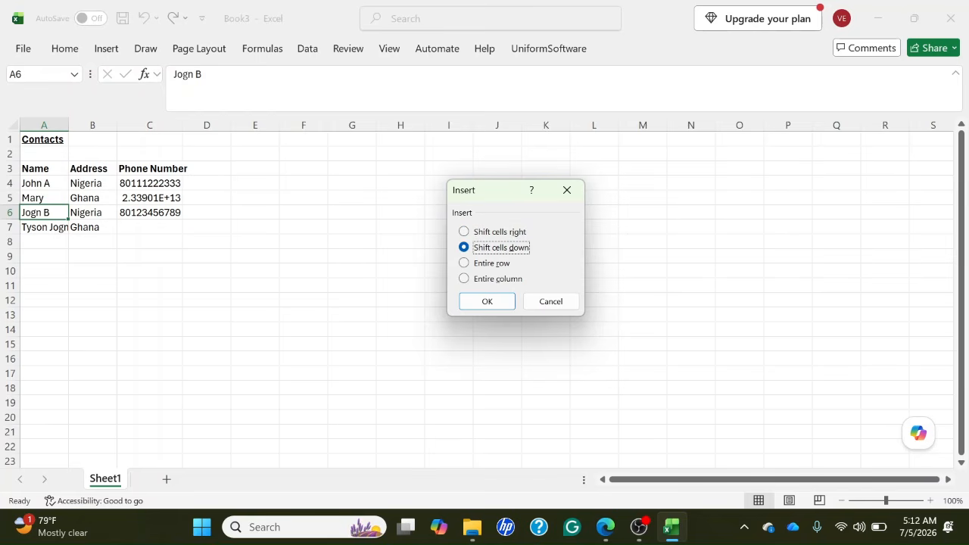
{"action": "key", "text": "Down"}
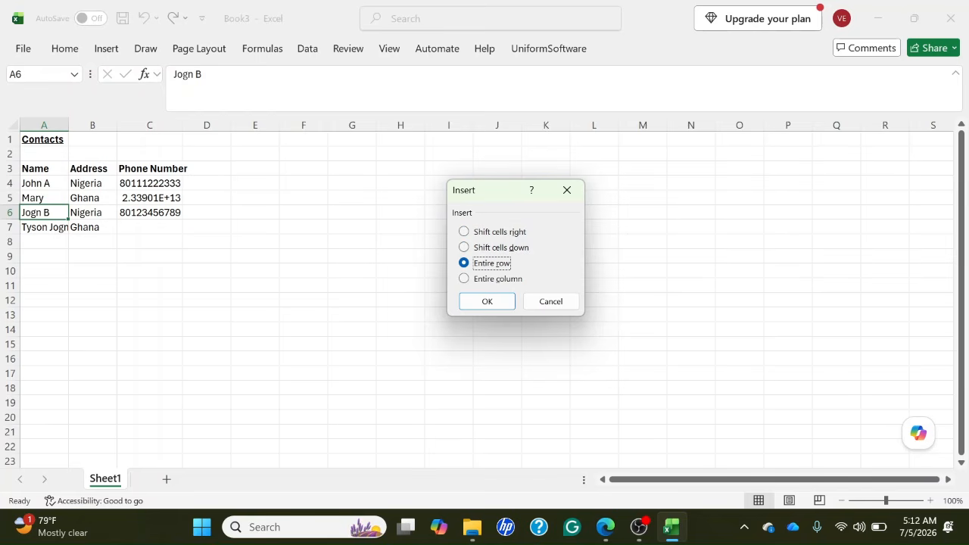
{"action": "key", "text": "Down"}
{"action": "key", "text": "Down"}
{"action": "key", "text": "Down"}
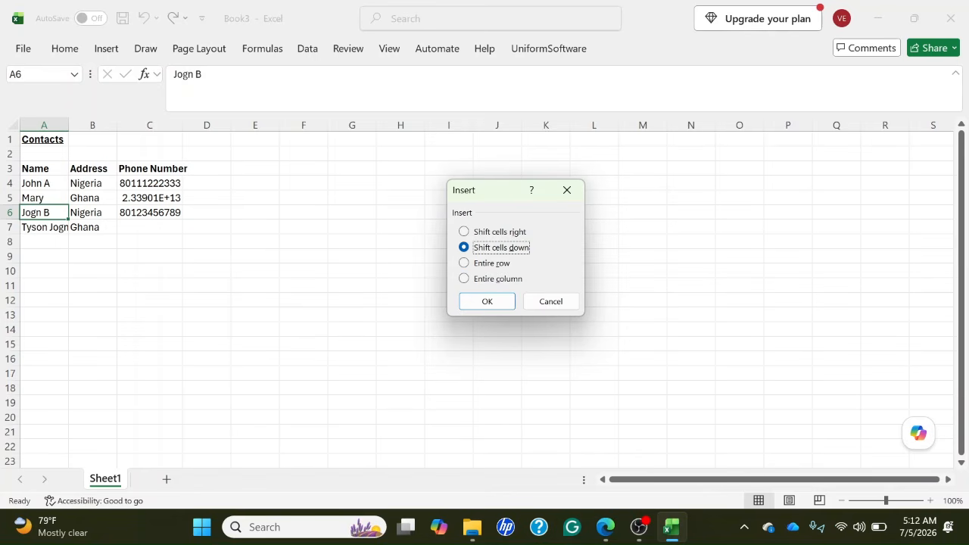
{"action": "key", "text": "Up"}
{"action": "key", "text": "Up"}
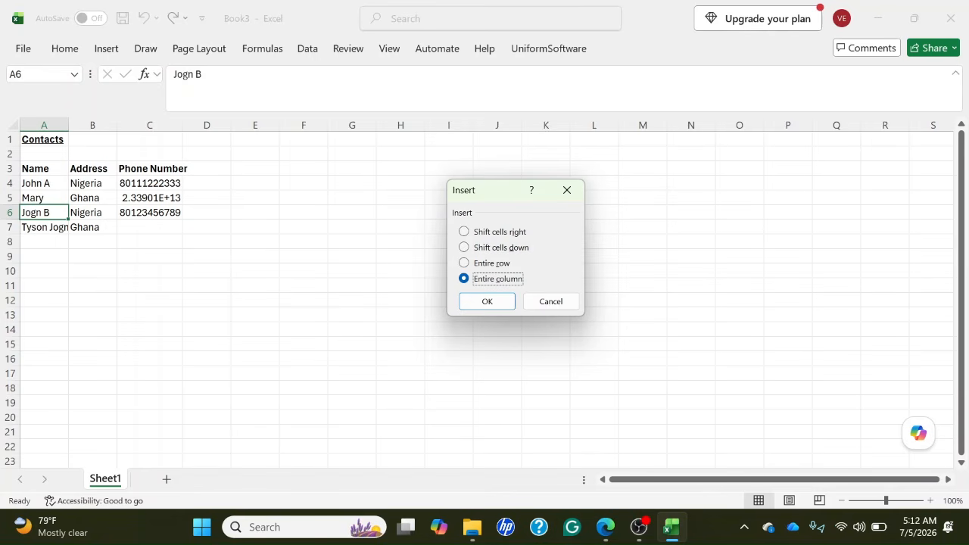
Insert an entire blank row at row 6, above the third contact.
{"action": "key", "text": "Down"}
{"action": "key", "text": "Up"}
{"action": "key", "text": "Up"}
{"action": "key", "text": "Return"}
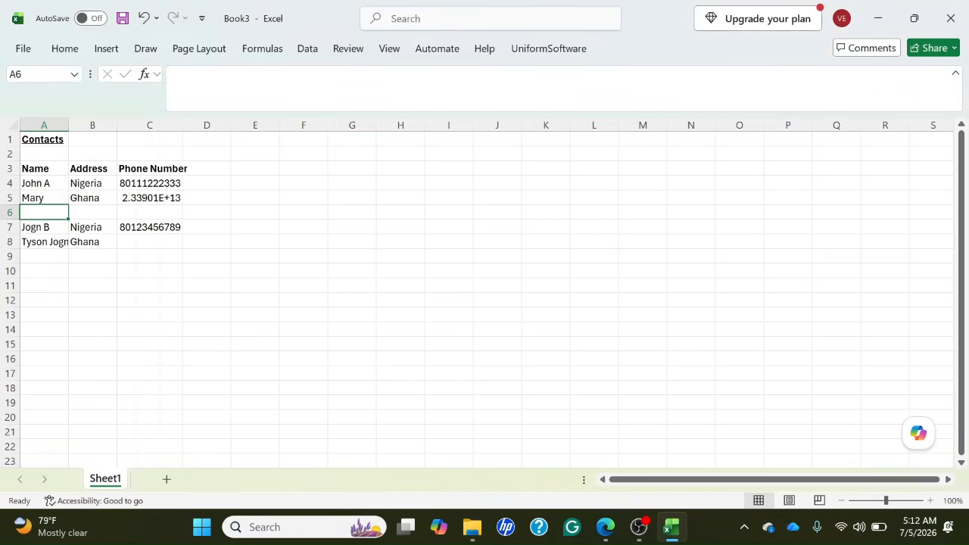
Check the cells around the inserted blank row in column A, and undo the row insertion.
{"action": "key", "text": "Up"}
{"action": "key", "text": "Down"}
{"action": "key", "text": "Down"}
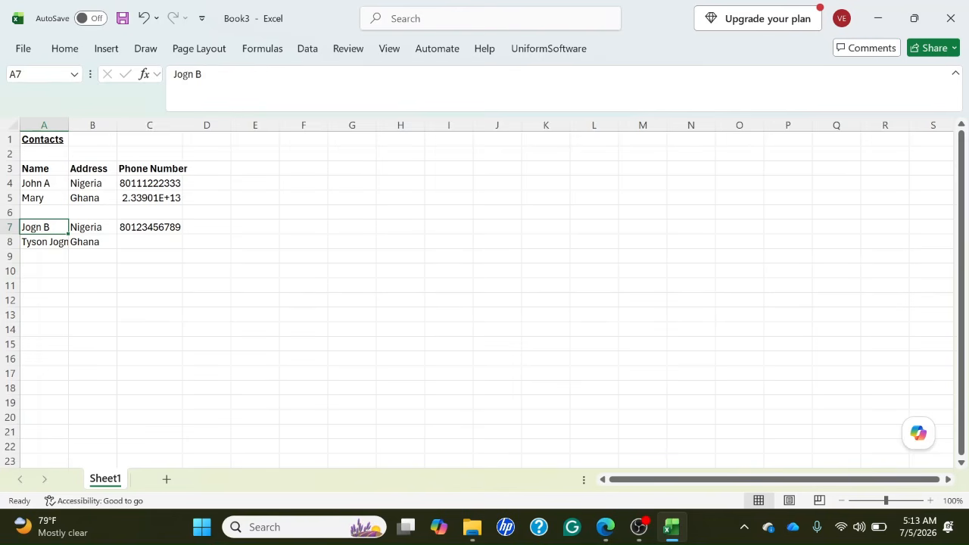
{"action": "key", "text": "ctrl+z"}
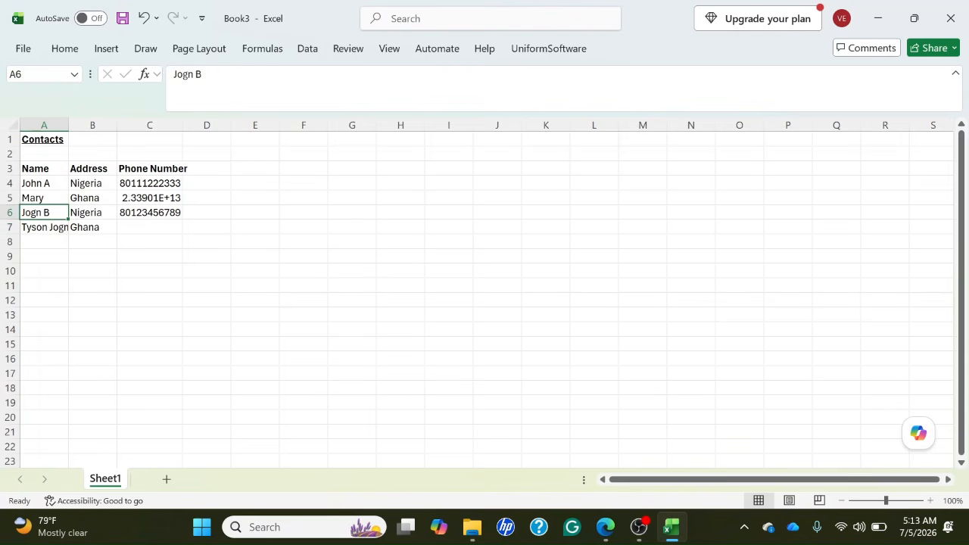
Insert an entire blank row at row 7, above the last contact.
{"action": "key", "text": "Up"}
{"action": "key", "text": "Down"}
{"action": "key", "text": "Down"}
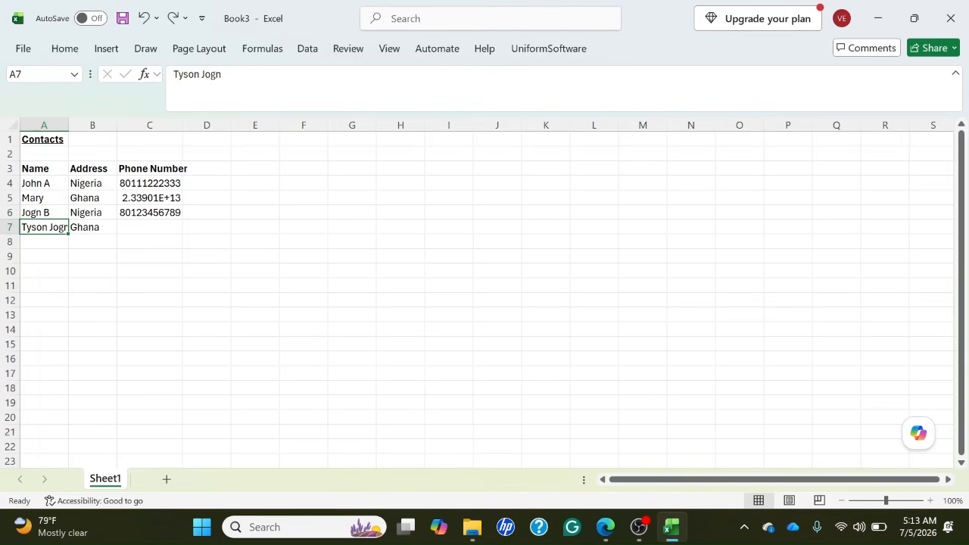
{"action": "key", "text": "shift+F10"}
{"action": "key", "text": "Down"}
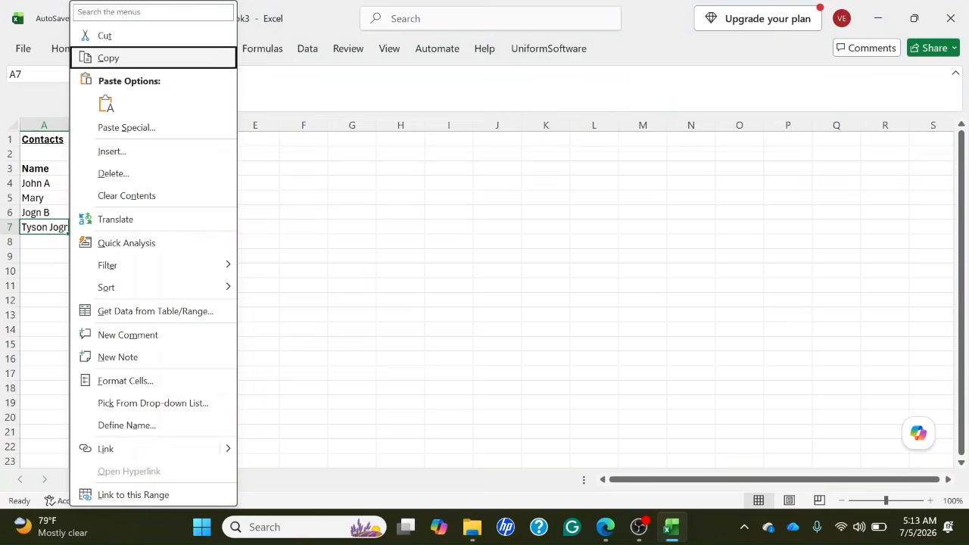
{"action": "key", "text": "Down"}
{"action": "key", "text": "Down"}
{"action": "key", "text": "Down"}
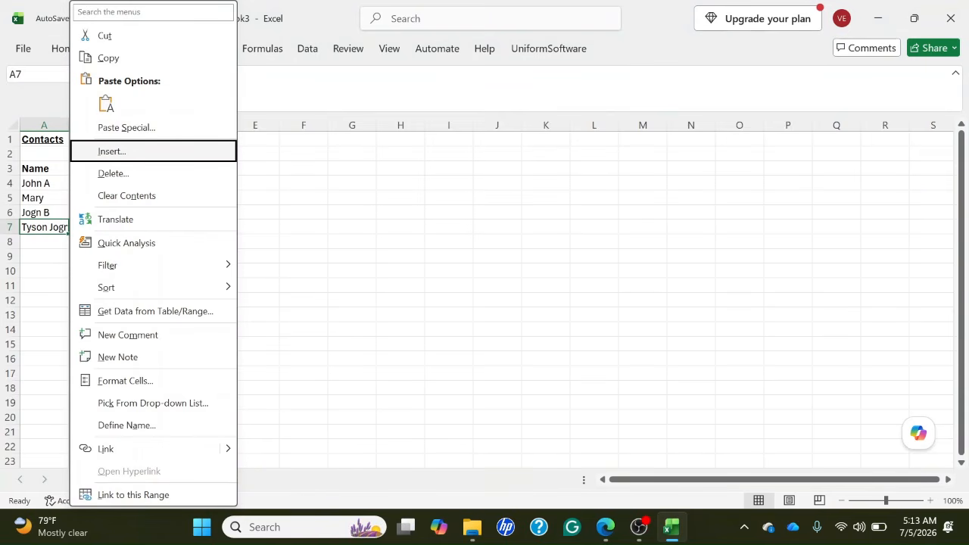
{"action": "key", "text": "Return"}
{"action": "key", "text": "Down"}
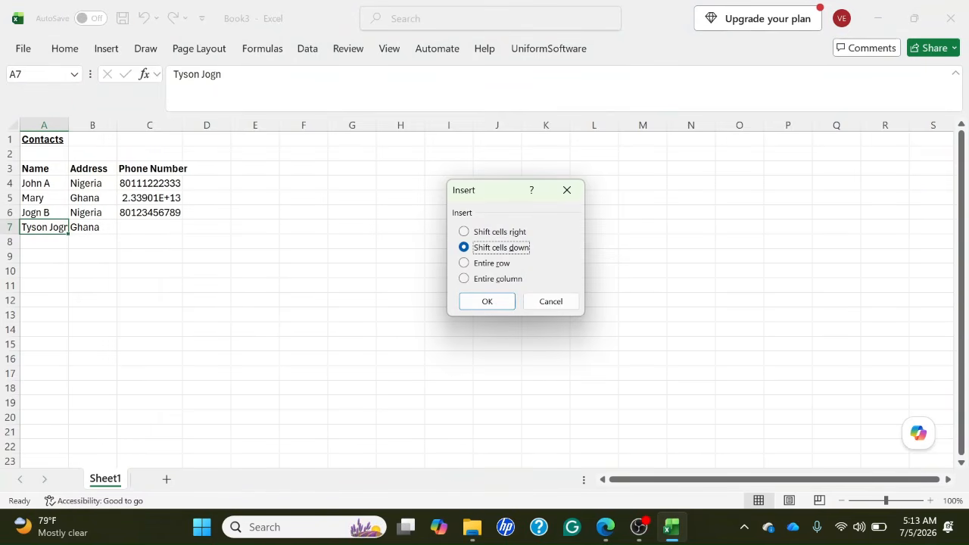
{"action": "key", "text": "Down"}
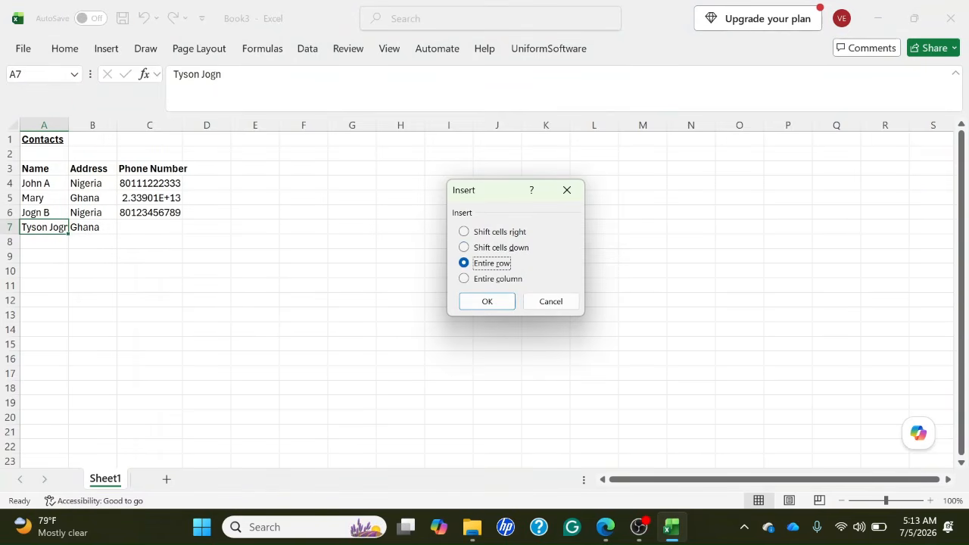
{"action": "key", "text": "Return"}
Enter the name John Cena in A7 of the inserted blank row.
{"action": "key", "text": "Up"}
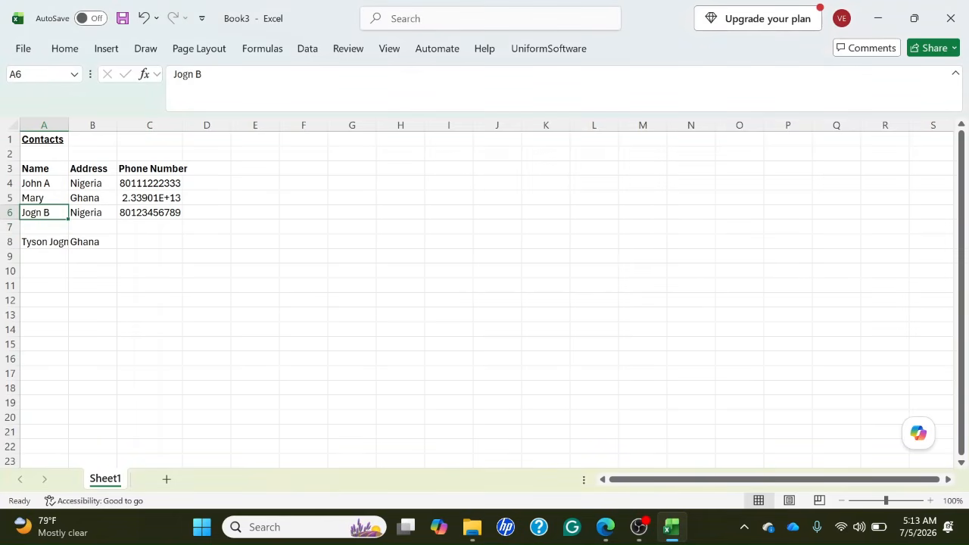
{"action": "key", "text": "Down"}
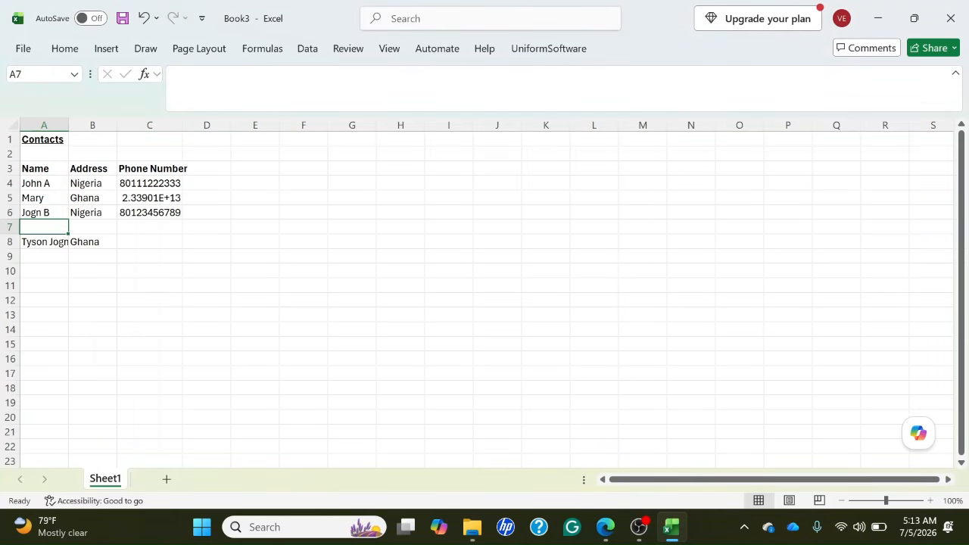
{"action": "key", "text": "Up"}
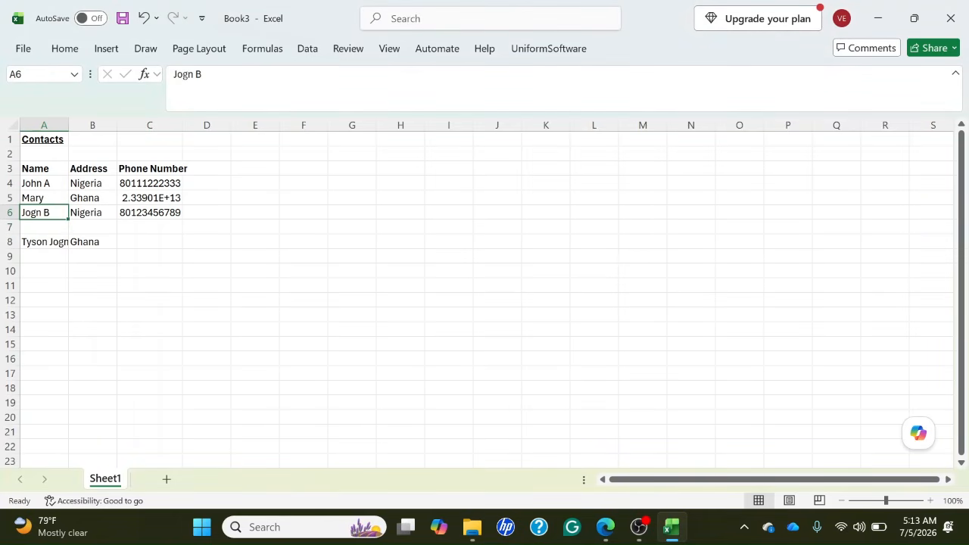
{"action": "key", "text": "Down"}
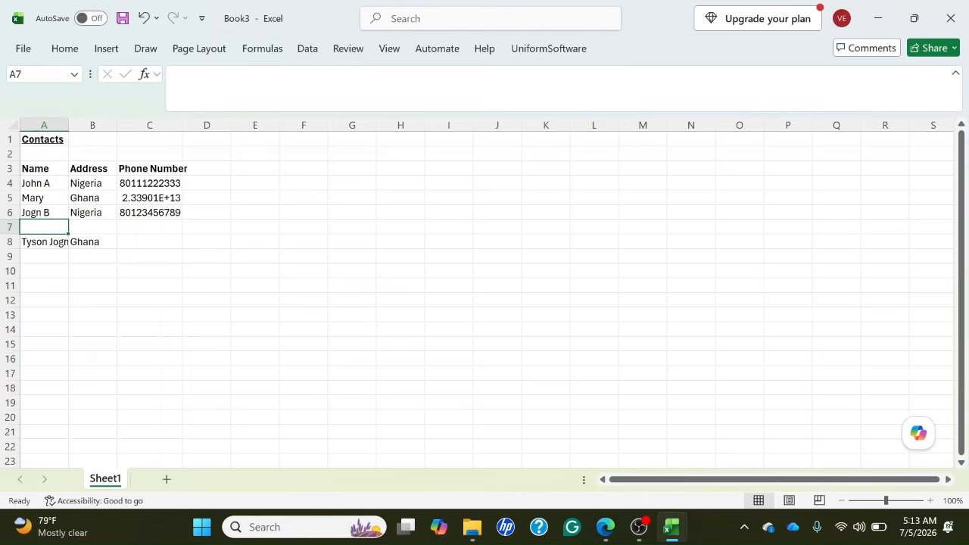
{"action": "type", "text": "Joh"}
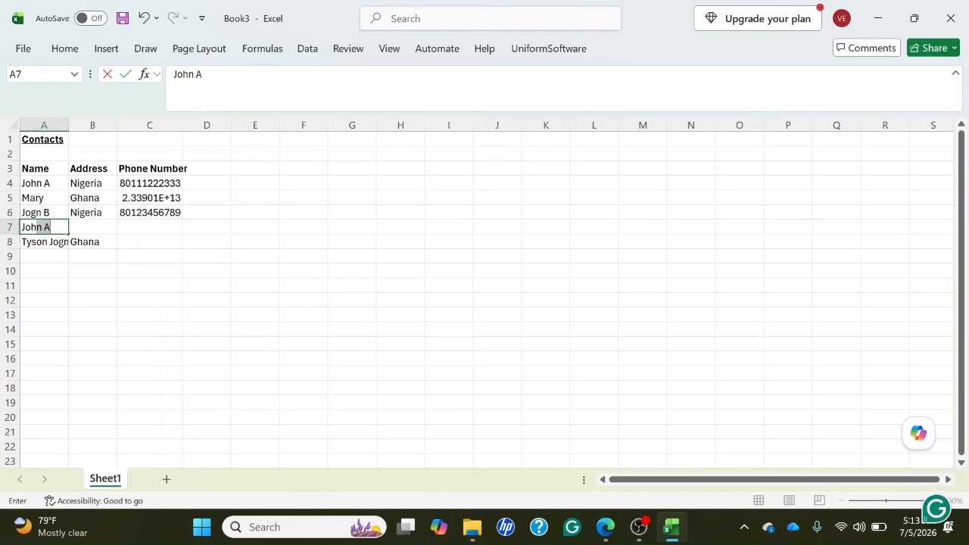
{"action": "type", "text": "n Cena"}
{"action": "key", "text": "Tab"}
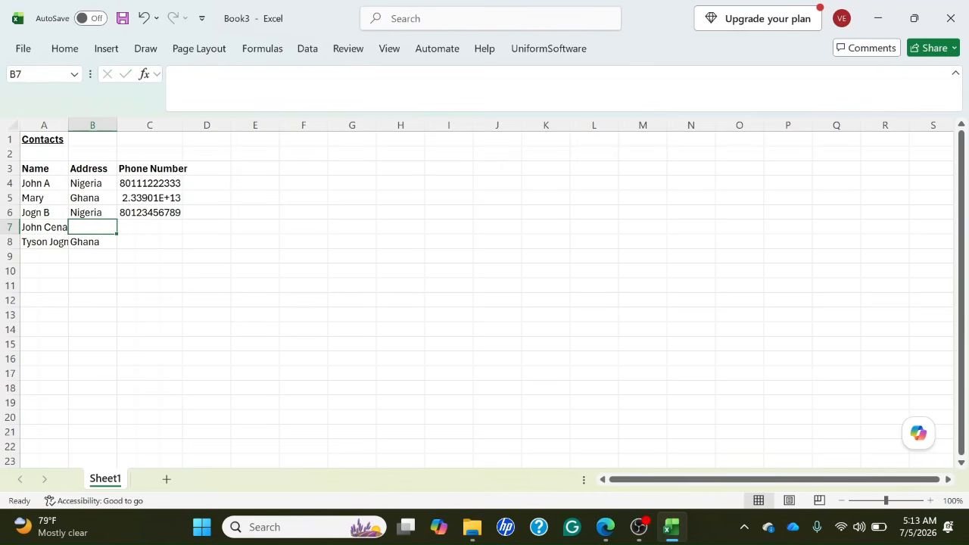
Enter USA as the address of the new contact in B7.
{"action": "key", "text": "Left"}
{"action": "key", "text": "Right"}
{"action": "key", "text": "Up"}
{"action": "key", "text": "Down"}
{"action": "type", "text": "USA"}
{"action": "key", "text": "Right"}
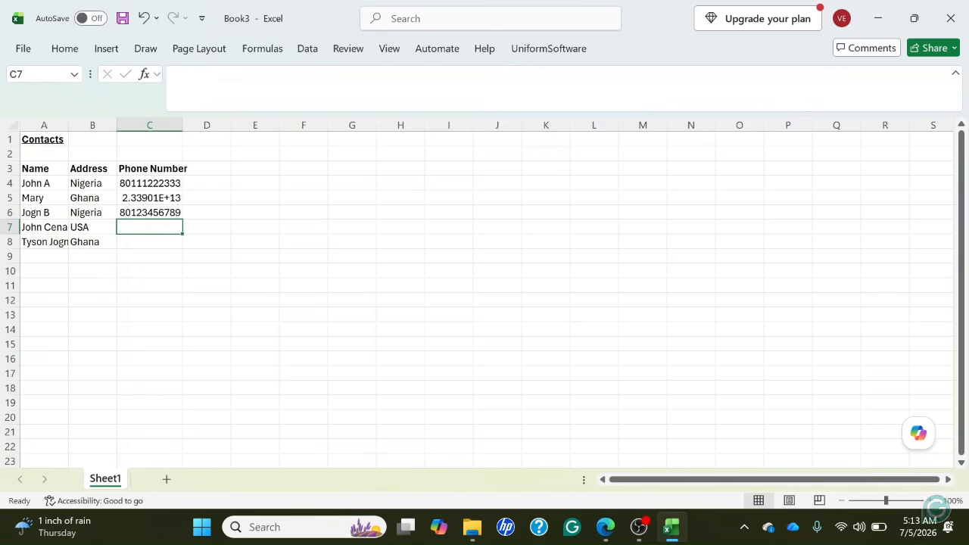
Enter the new contact's phone number with the +1 country code in C7.
{"action": "key", "text": "Up"}
{"action": "key", "text": "Down"}
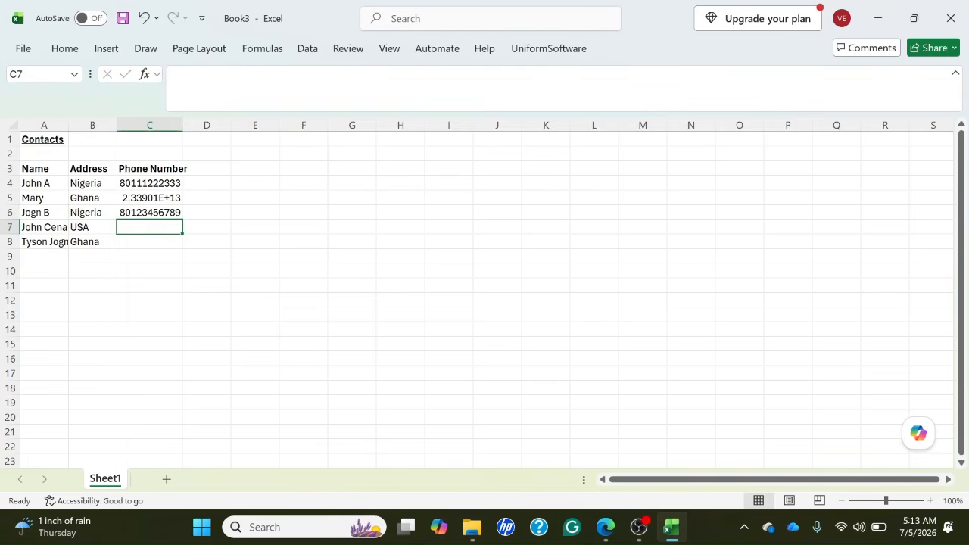
{"action": "type", "text": "+"}
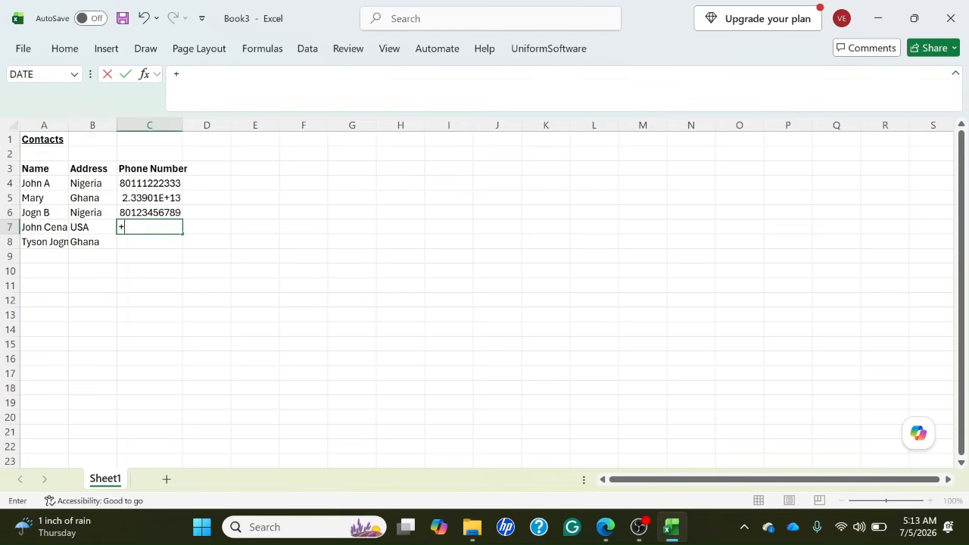
{"action": "type", "text": "1"}
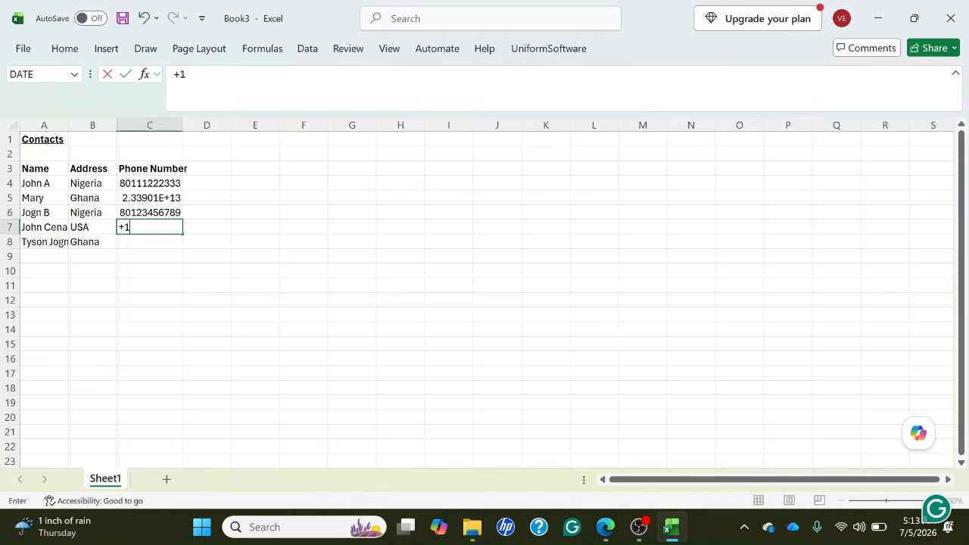
{"action": "type", "text": "9123456"}
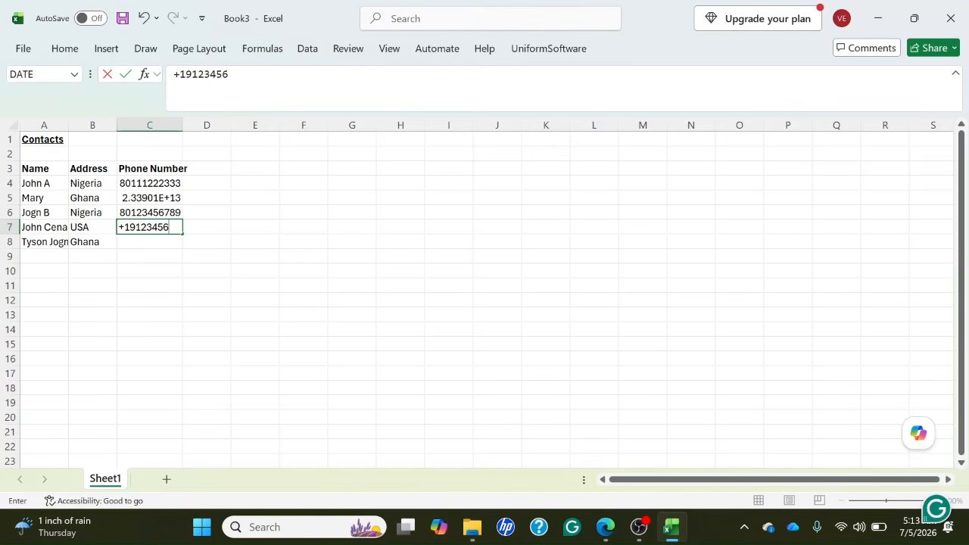
{"action": "key", "text": "Return"}
Check the new contact's row and the entries in column A from the last contact up to the Name header.
{"action": "key", "text": "Up"}
{"action": "key", "text": "Left"}
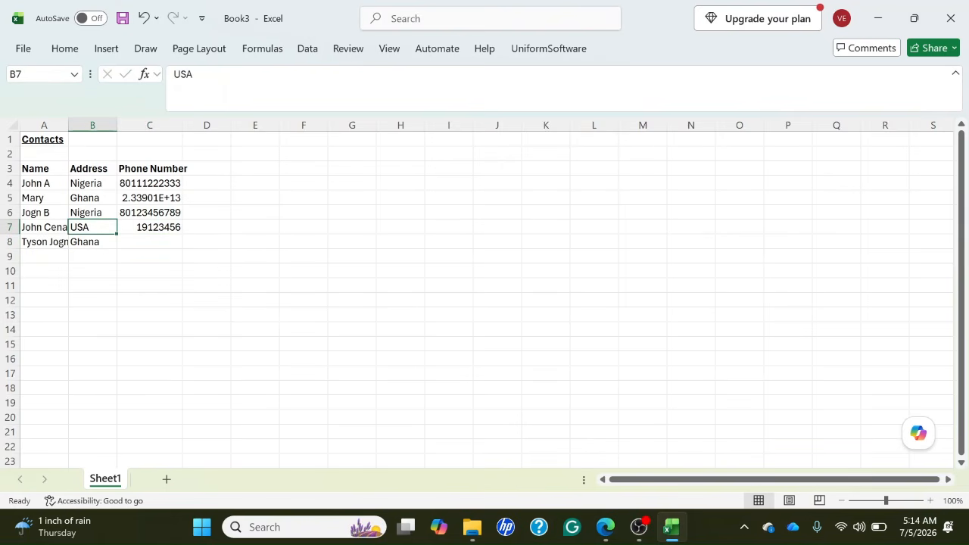
{"action": "key", "text": "Left"}
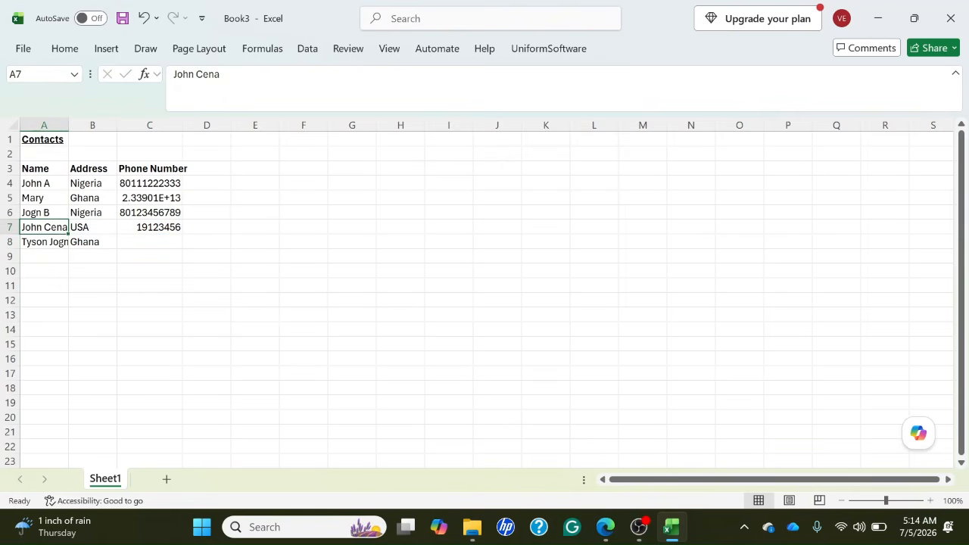
{"action": "key", "text": "Down"}
{"action": "key", "text": "Up"}
{"action": "key", "text": "Up"}
{"action": "key", "text": "Up"}
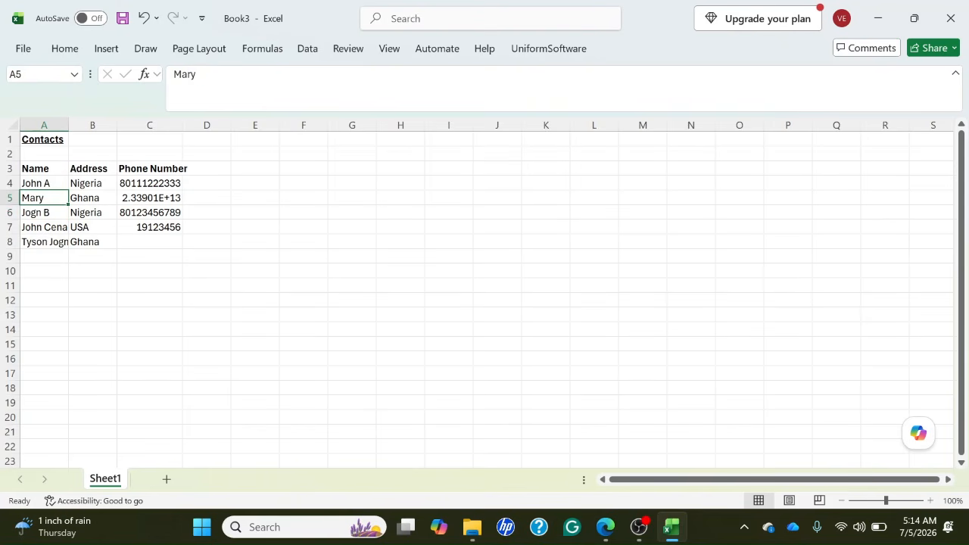
{"action": "key", "text": "Up"}
{"action": "key", "text": "Up"}
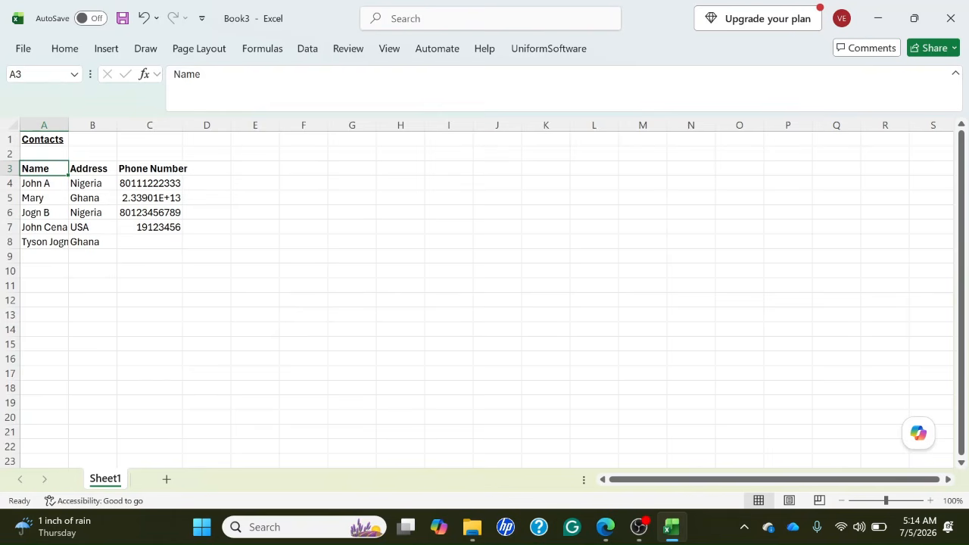
{"action": "key", "text": "Down"}
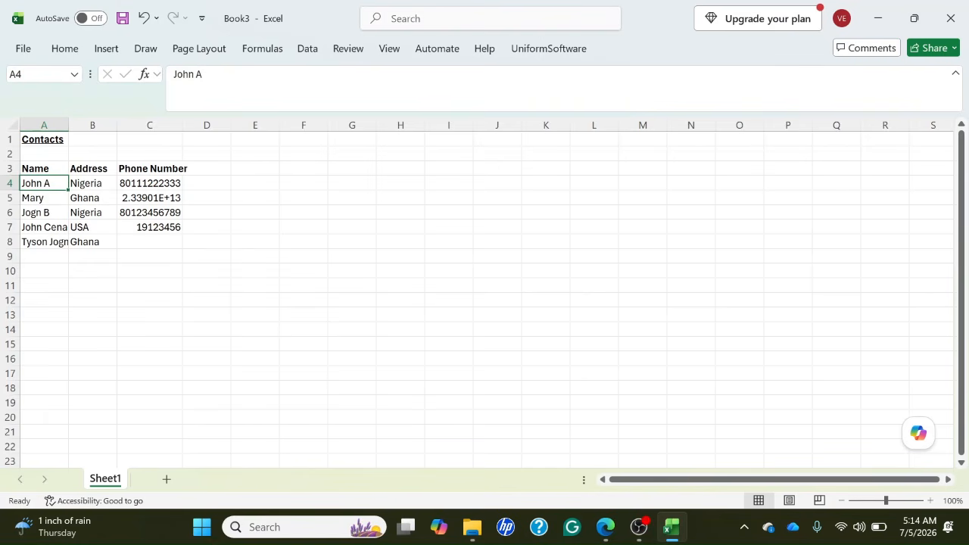
{"action": "key", "text": "Up"}
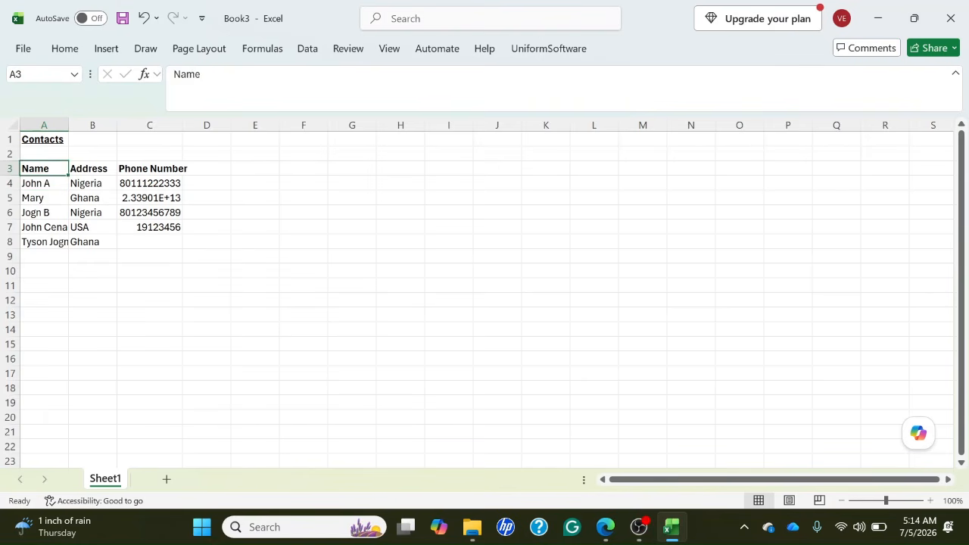
Clear the contents of the entire Phone Number column, column C.
{"action": "key", "text": "Right"}
{"action": "key", "text": "Right"}
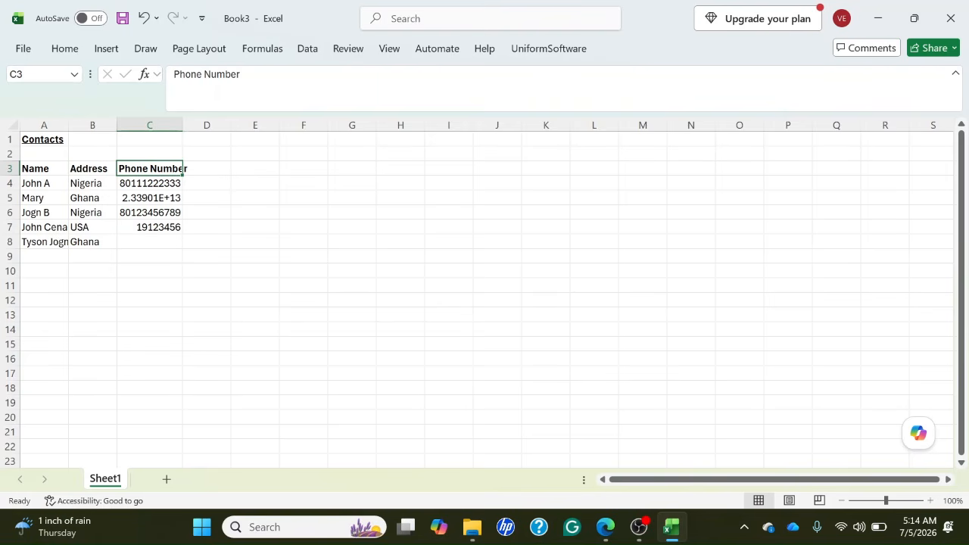
{"action": "key", "text": "ctrl+space"}
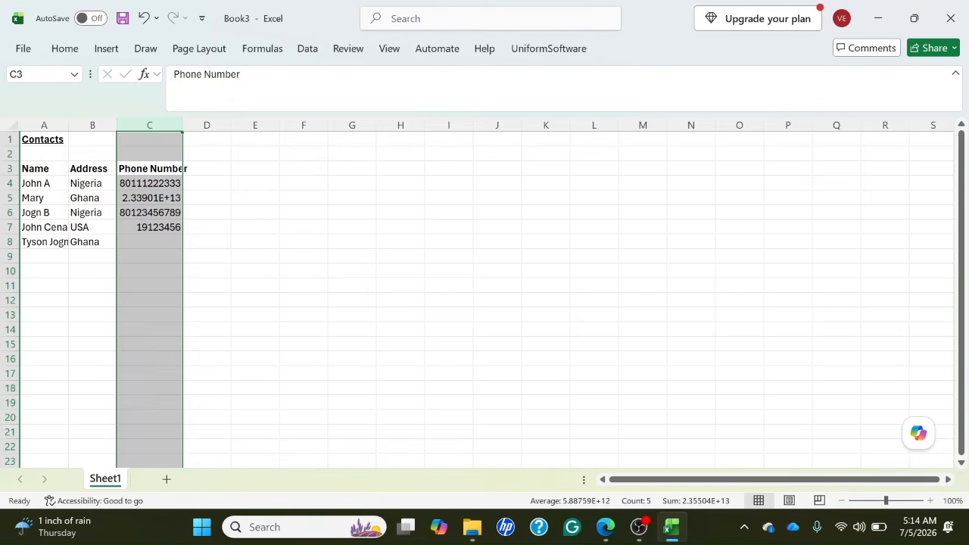
{"action": "key", "text": "Delete"}
{"action": "key", "text": "Left"}
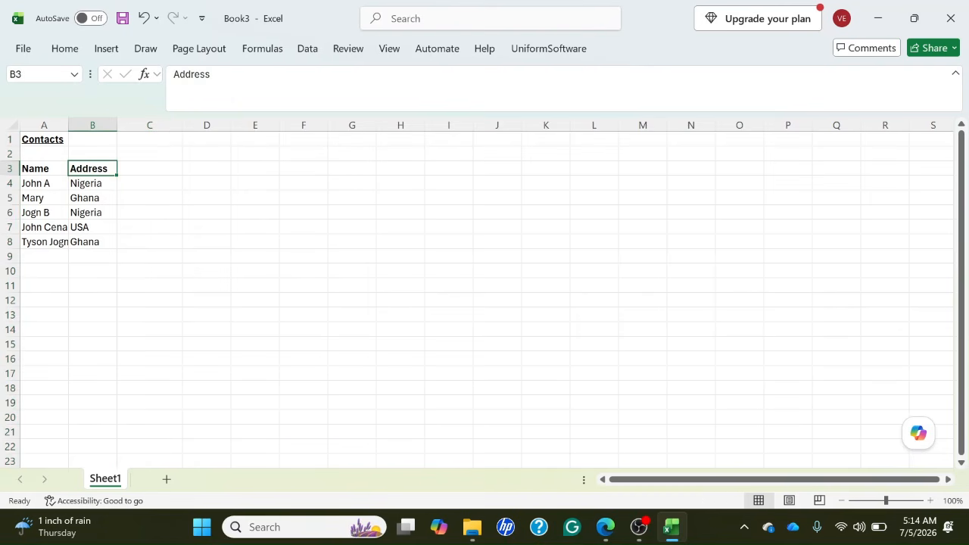
{"action": "key", "text": "Right"}
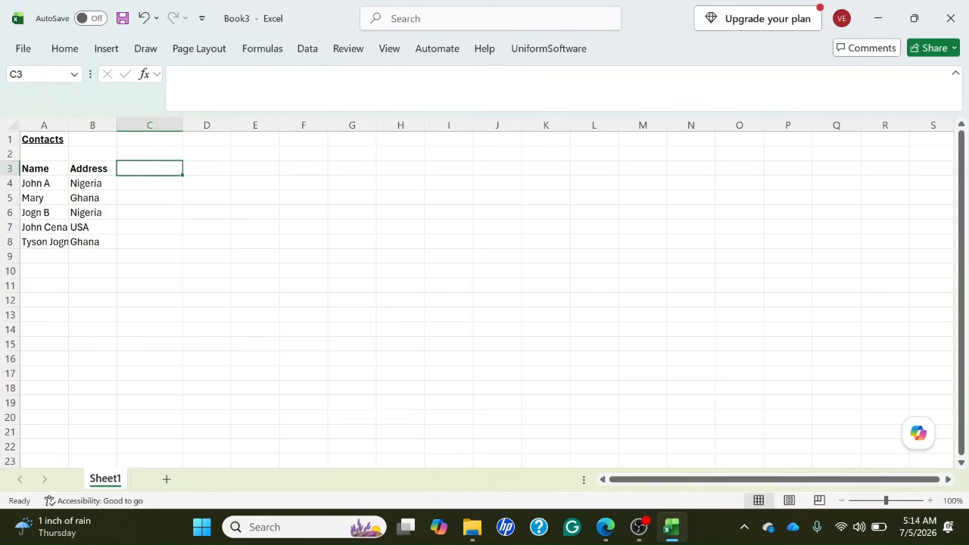
Select the entire row 6, and return to its first cell, A6.
{"action": "key", "text": "Down"}
{"action": "key", "text": "Down"}
{"action": "key", "text": "Down"}
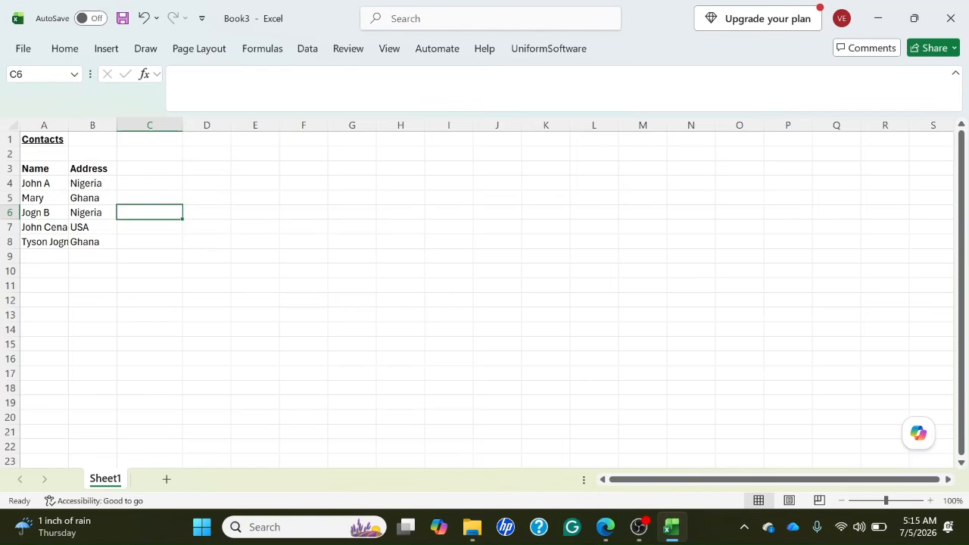
{"action": "left_click", "coordinate": [10, 212]}
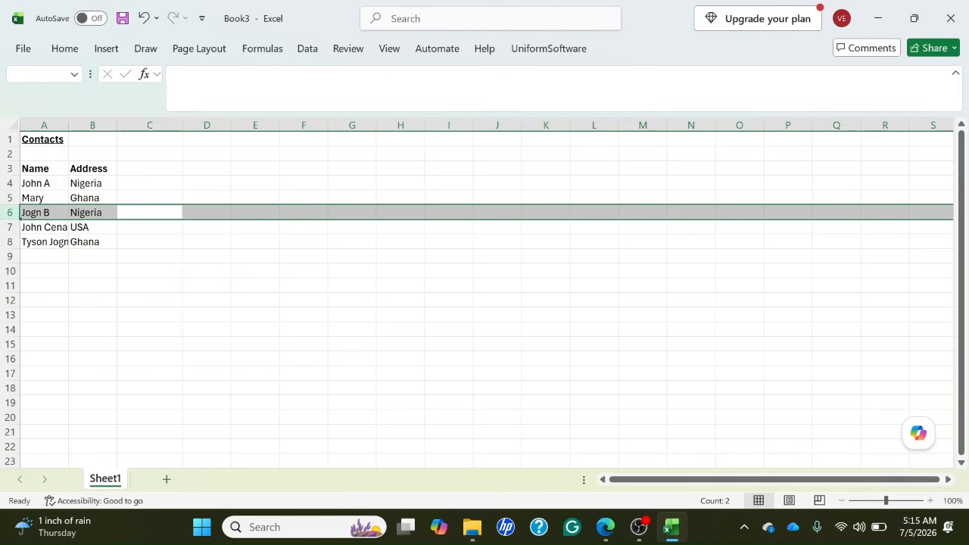
{"action": "key", "text": "Home"}
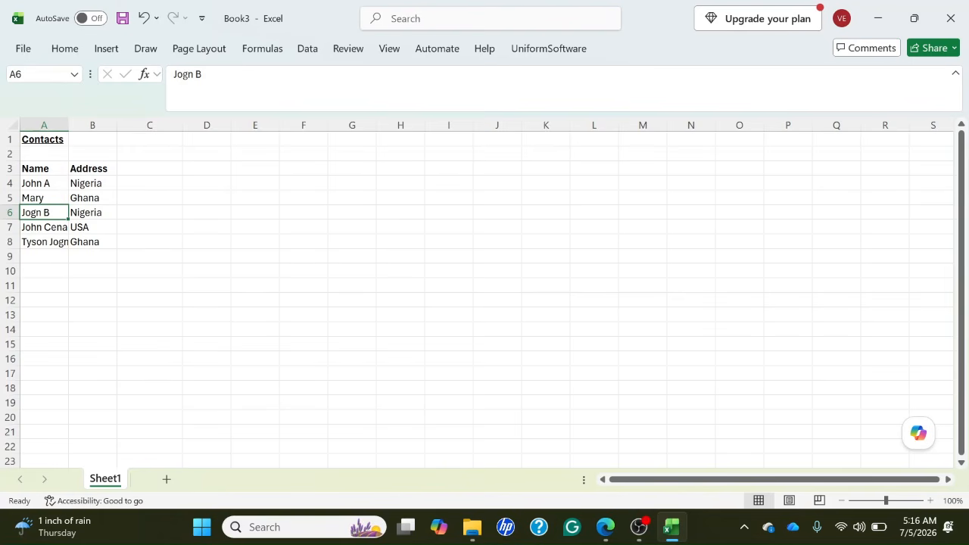
Jump to A1 at the start of the sheet, move to C3, and return to the beginning of row 3.
{"action": "key", "text": "Up"}
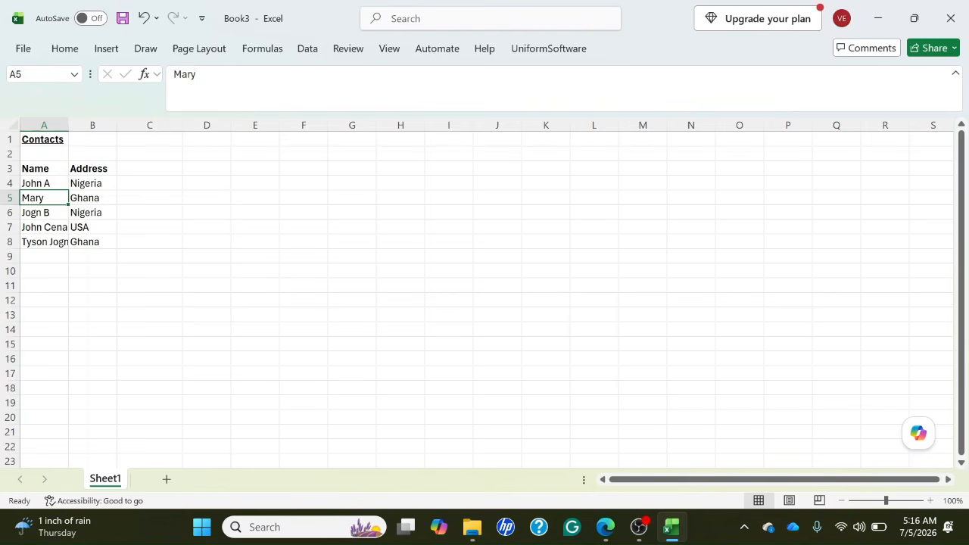
{"action": "key", "text": "ctrl+Home"}
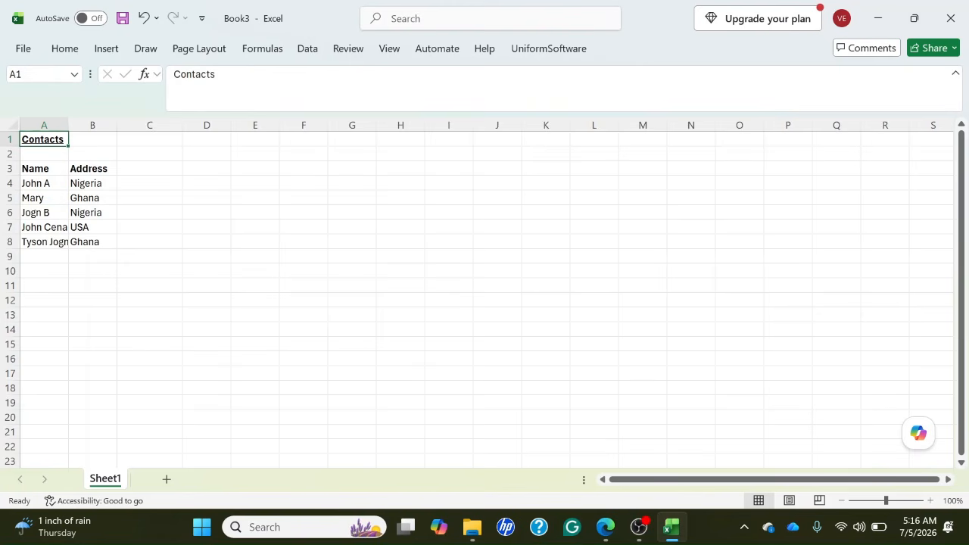
{"action": "key", "text": "Down"}
{"action": "key", "text": "Down"}
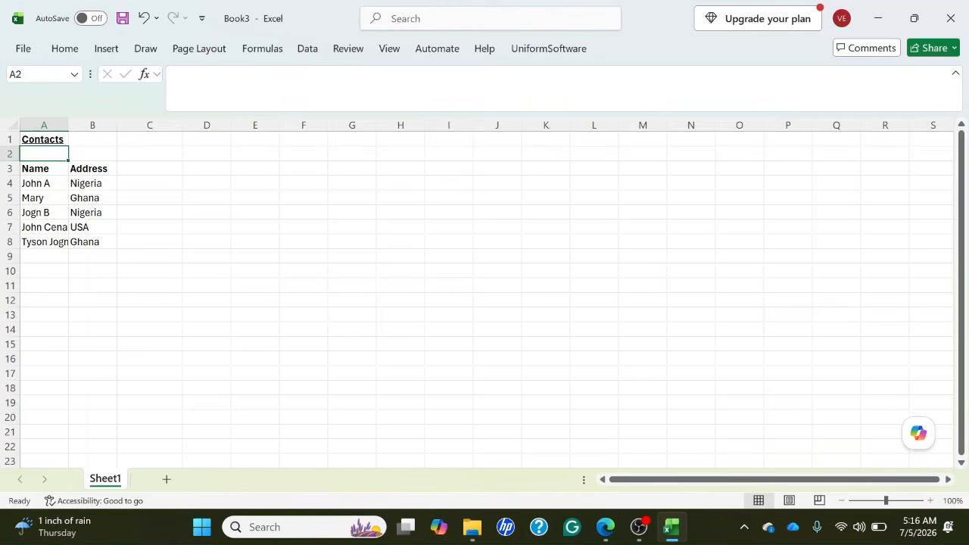
{"action": "key", "text": "Right"}
{"action": "key", "text": "Right"}
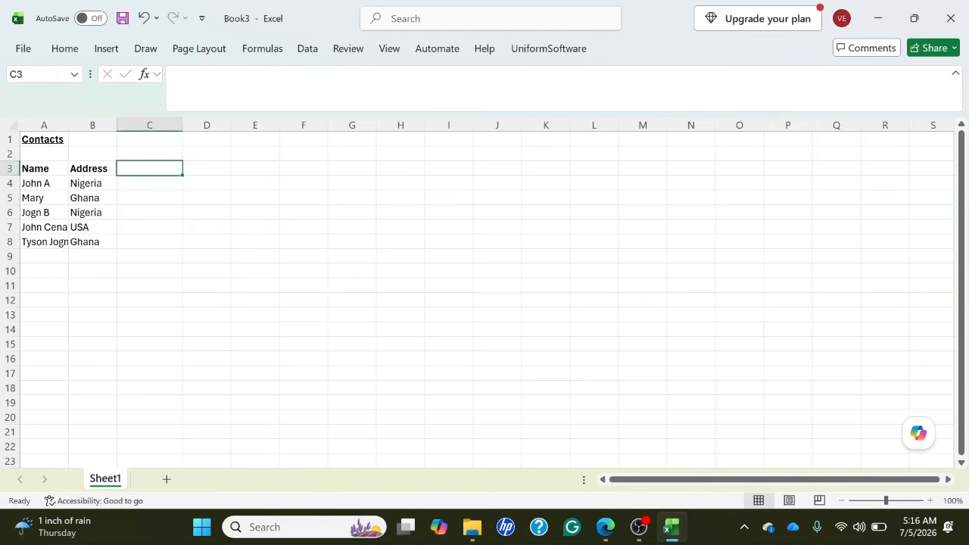
{"action": "key", "text": "Home"}
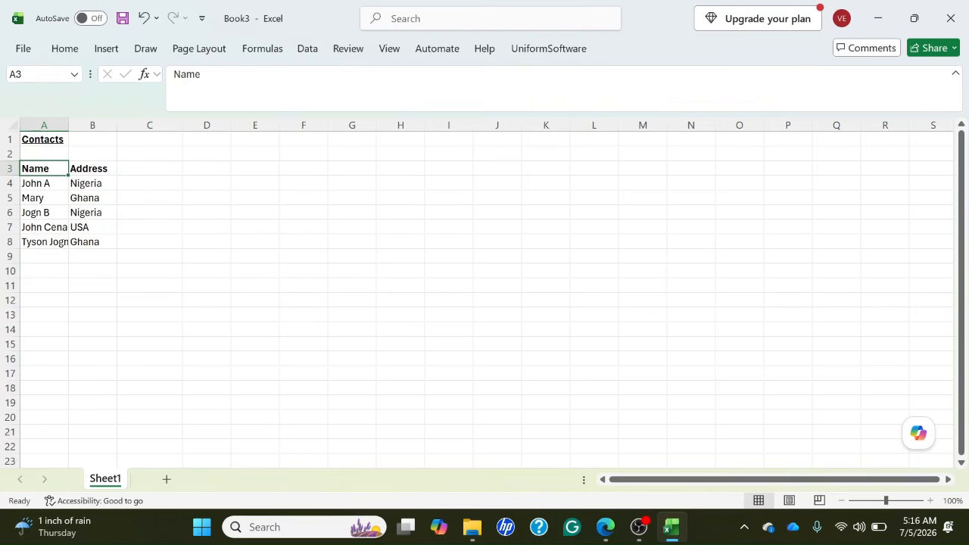
Move along row 3 out to H3 and return to the first cell of the row, A3.
{"action": "key", "text": "Right"}
{"action": "key", "text": "Right"}
{"action": "key", "text": "Right"}
{"action": "key", "text": "Right"}
{"action": "key", "text": "Right"}
{"action": "key", "text": "Right"}
{"action": "key", "text": "Right"}
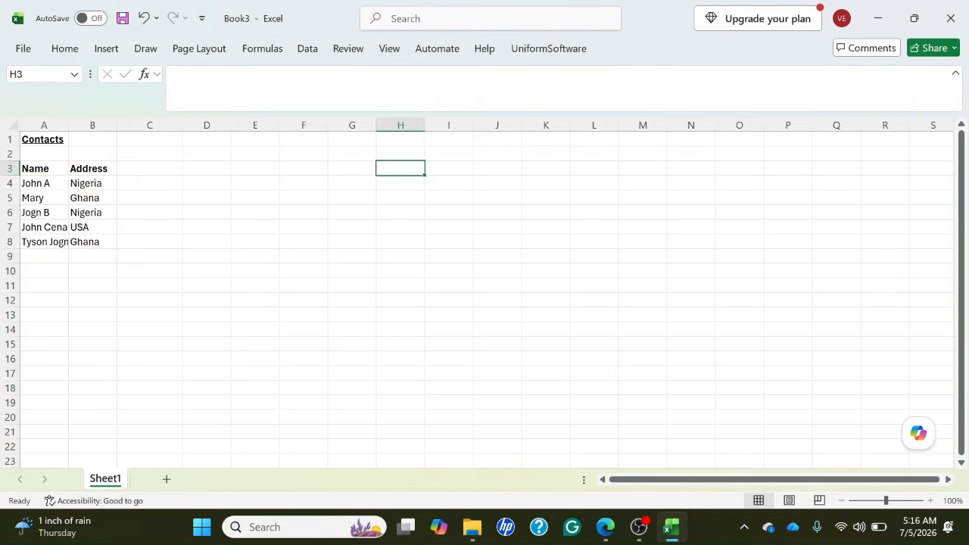
{"action": "key", "text": "Home"}
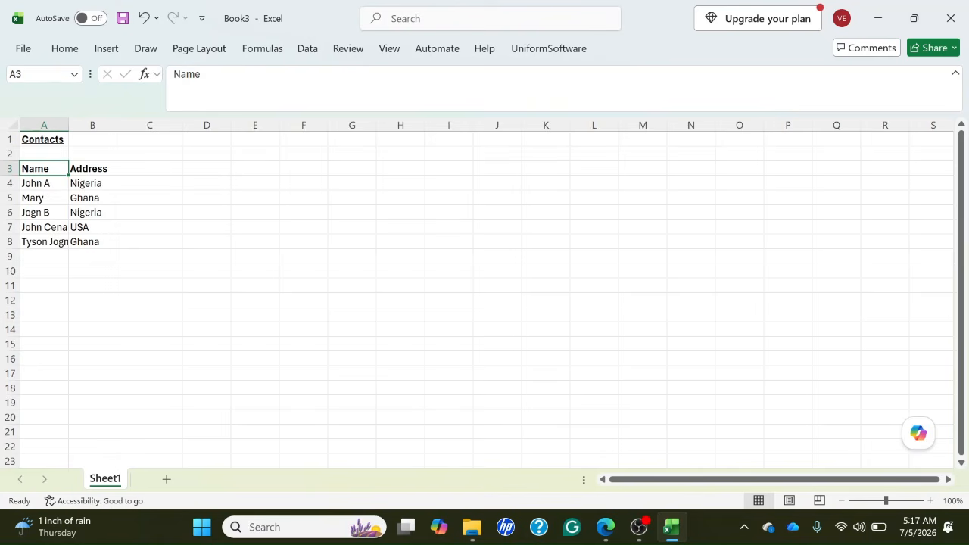
Insert a blank column before the Name column by selecting the whole of column A.
{"action": "key", "text": "ctrl+space"}
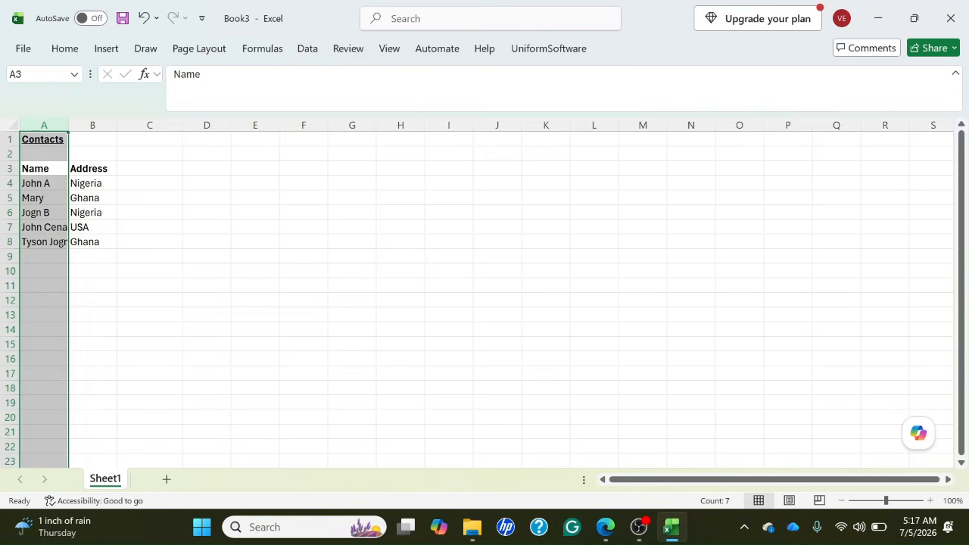
{"action": "key", "text": "shift+F10"}
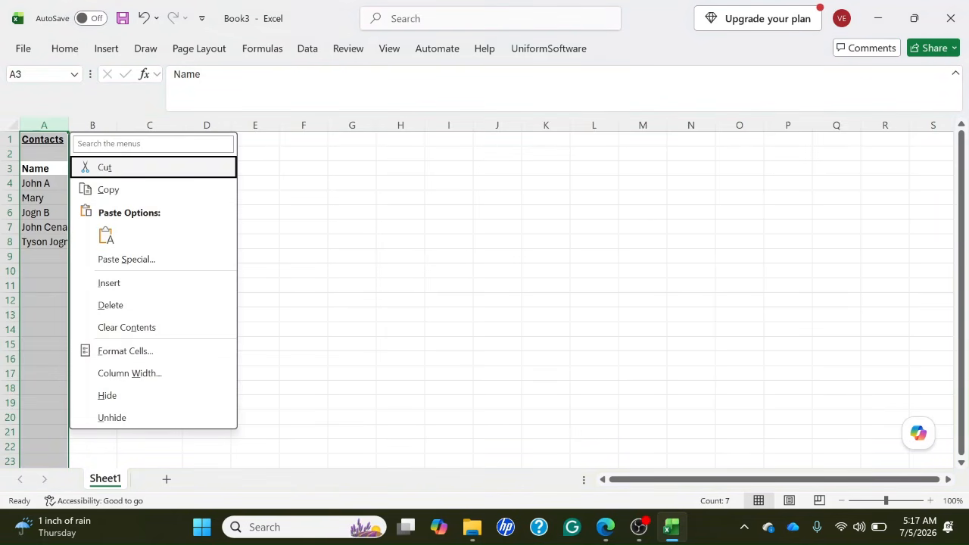
{"action": "key", "text": "Down"}
{"action": "key", "text": "Down"}
{"action": "key", "text": "Down"}
{"action": "key", "text": "Down"}
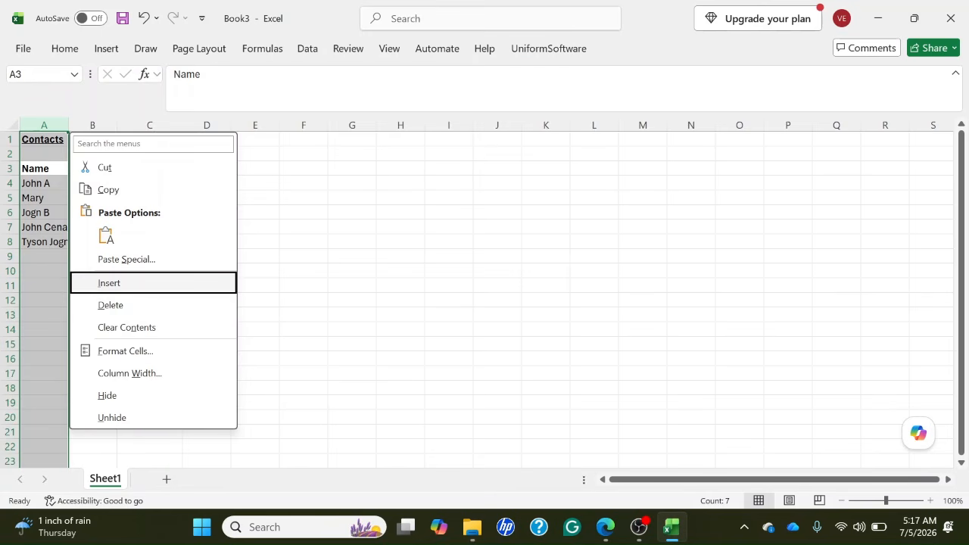
{"action": "key", "text": "Up"}
{"action": "key", "text": "Down"}
{"action": "key", "text": "Return"}
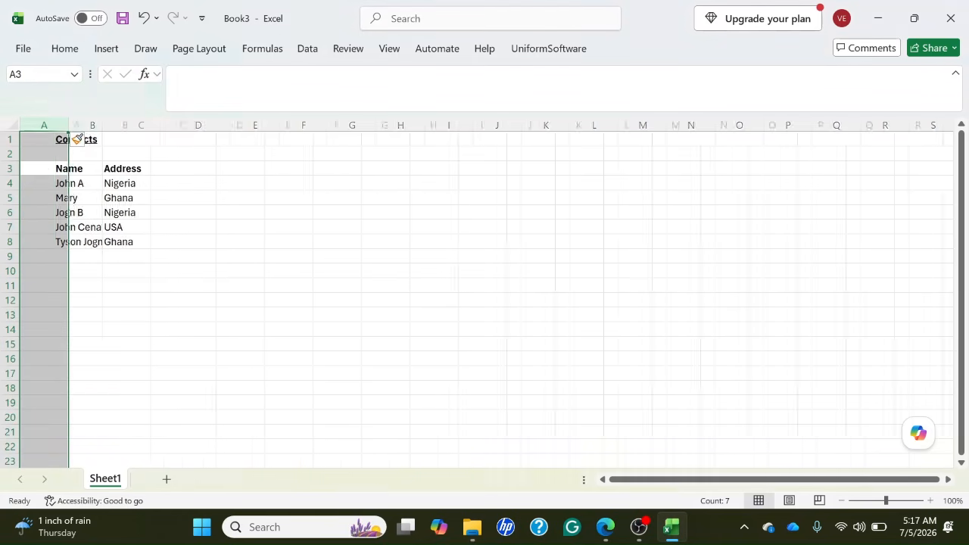
Check the cells of the new blank column A between rows 1 and 5, ending at A3.
{"action": "key", "text": "Down"}
{"action": "key", "text": "Down"}
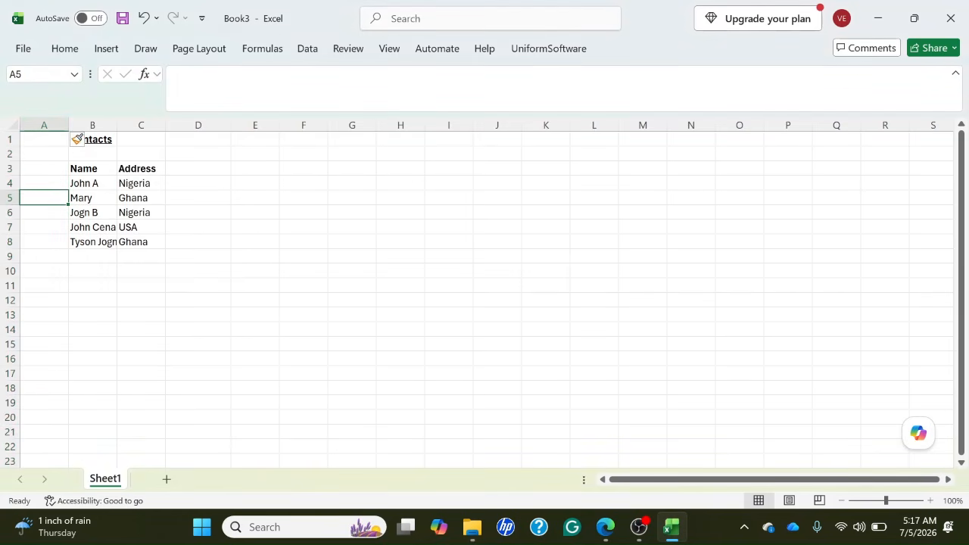
{"action": "key", "text": "Up"}
{"action": "key", "text": "Up"}
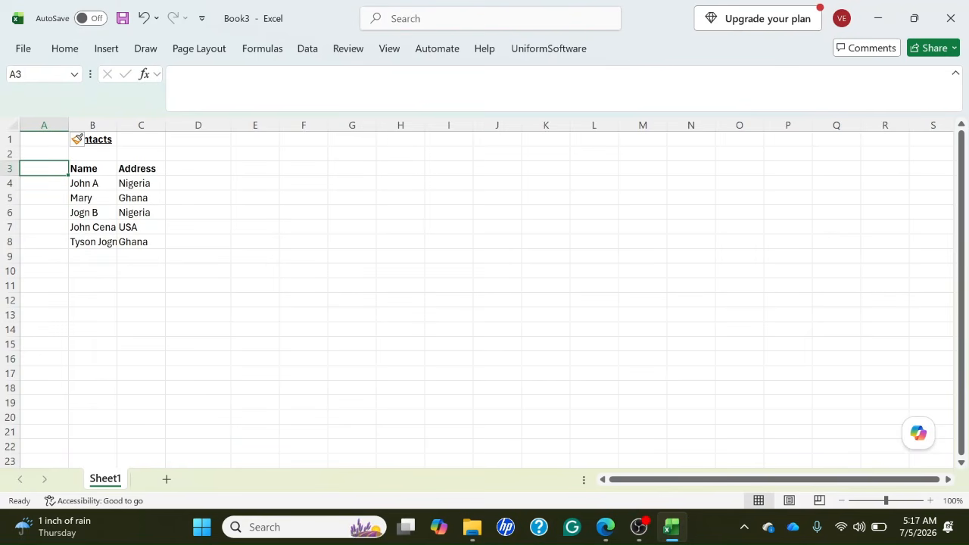
{"action": "key", "text": "Up"}
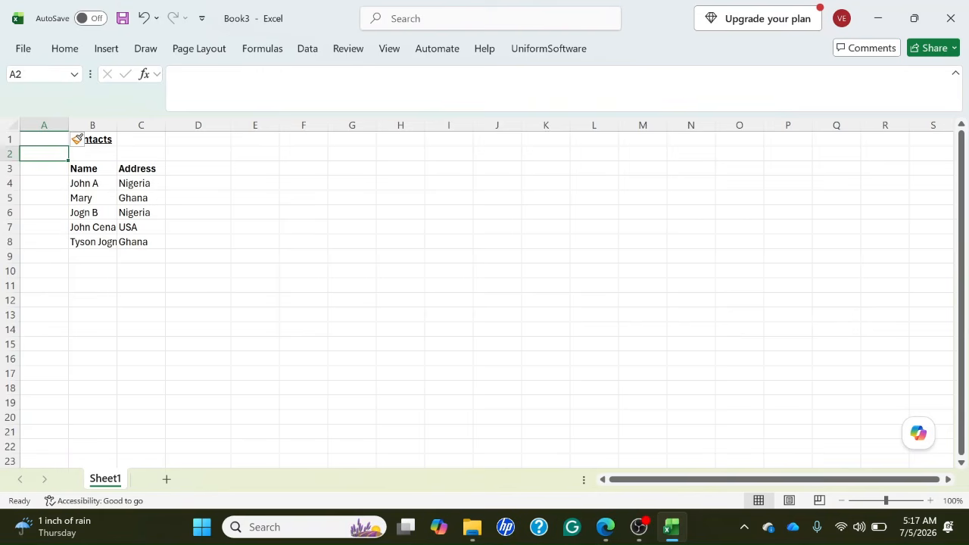
{"action": "key", "text": "Up"}
{"action": "key", "text": "Down"}
{"action": "key", "text": "Down"}
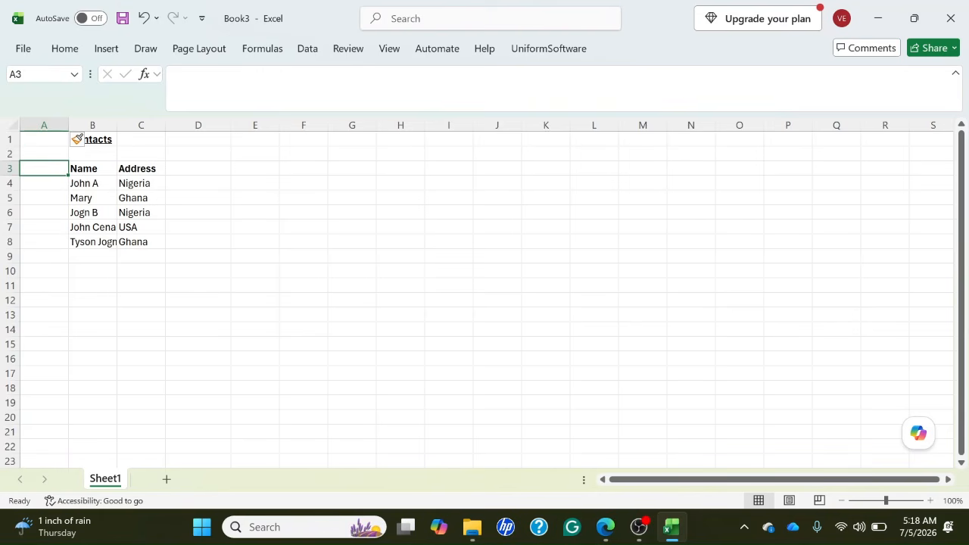
Enter the header S/N in cell A3, beside the Name header.
{"action": "key", "text": "Right"}
{"action": "key", "text": "Left"}
{"action": "type", "text": "No"}
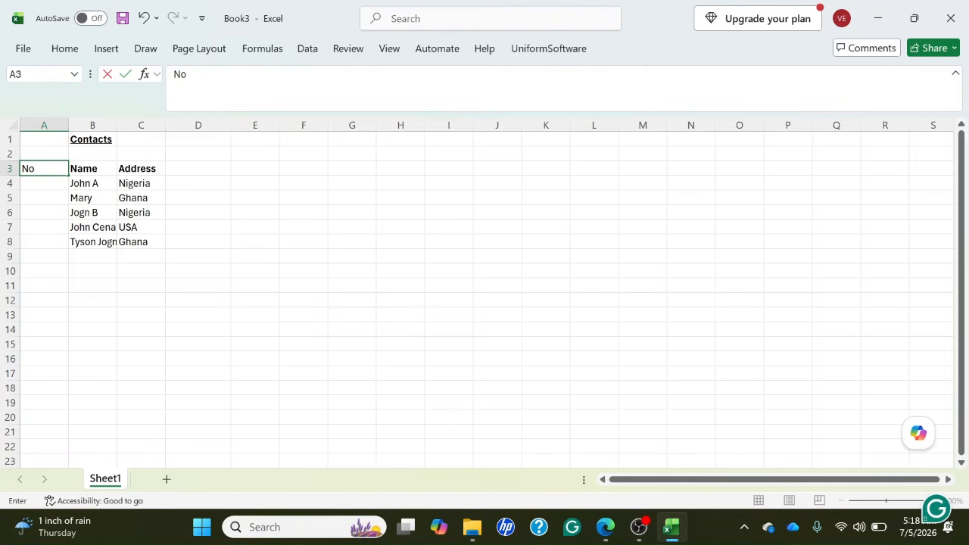
{"action": "key", "text": "BackSpace"}
{"action": "key", "text": "BackSpace"}
{"action": "type", "text": "S/N"}
{"action": "key", "text": "Return"}
{"action": "key", "text": "Up"}
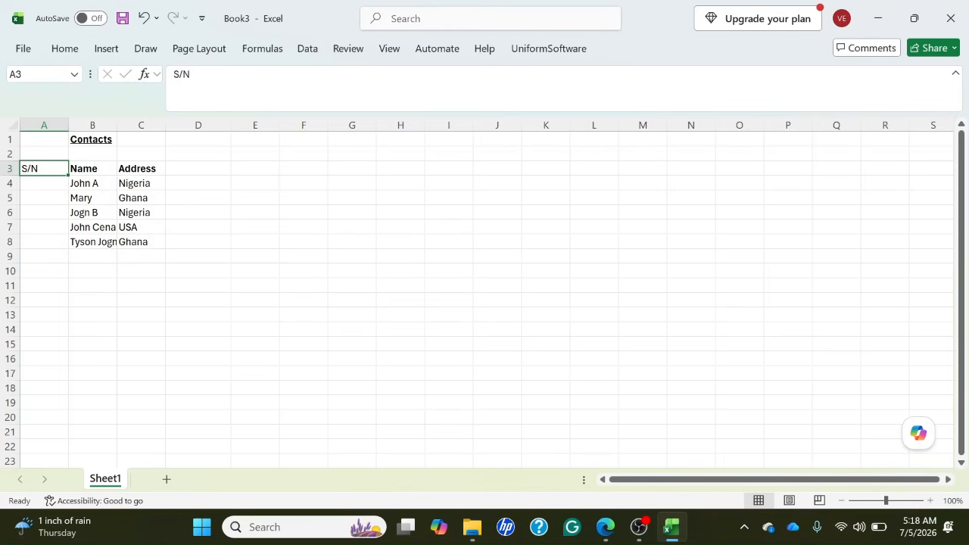
Number the first three contacts 1, 2 and 3 in cells A4 to A6.
{"action": "key", "text": "Down"}
{"action": "type", "text": "1"}
{"action": "key", "text": "Return"}
{"action": "type", "text": "2"}
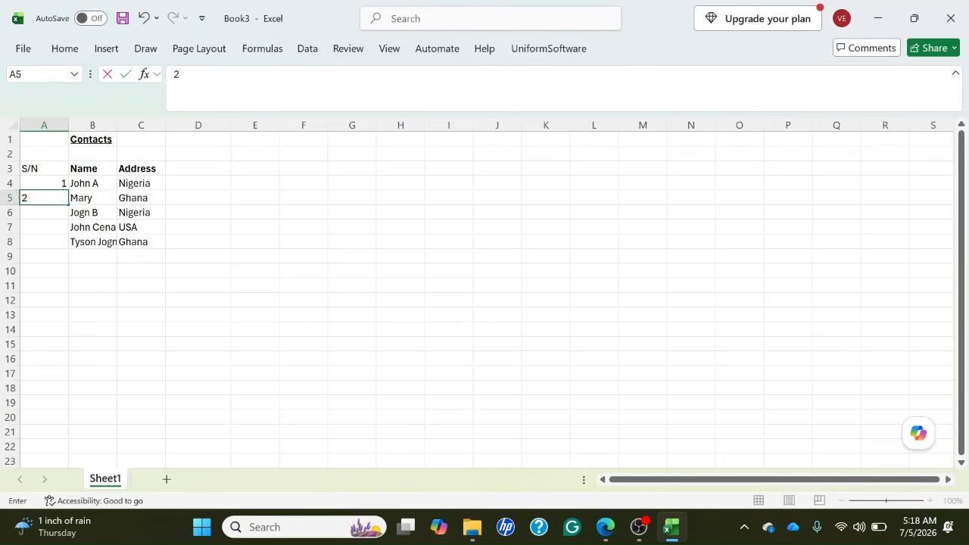
{"action": "key", "text": "Return"}
{"action": "type", "text": "3"}
{"action": "key", "text": "Tab"}
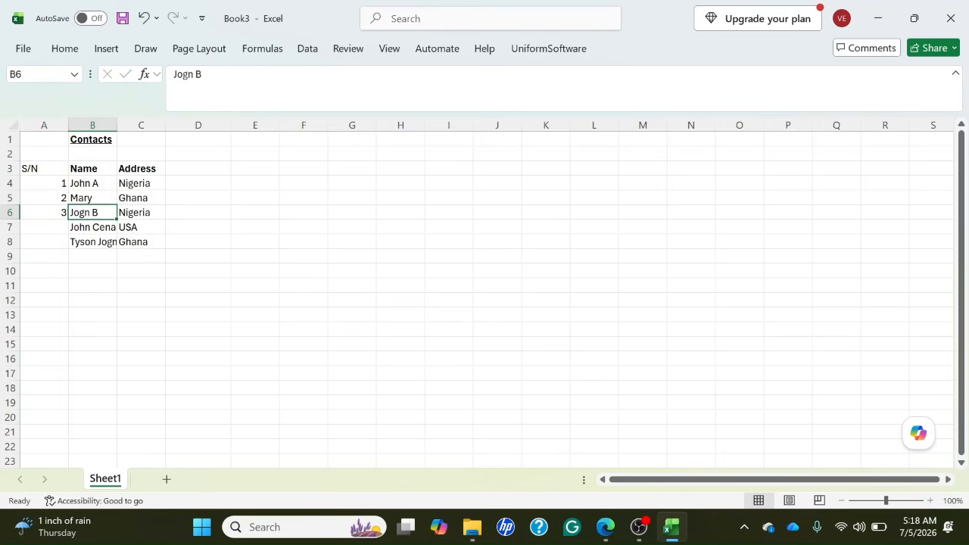
{"action": "key", "text": "Left"}
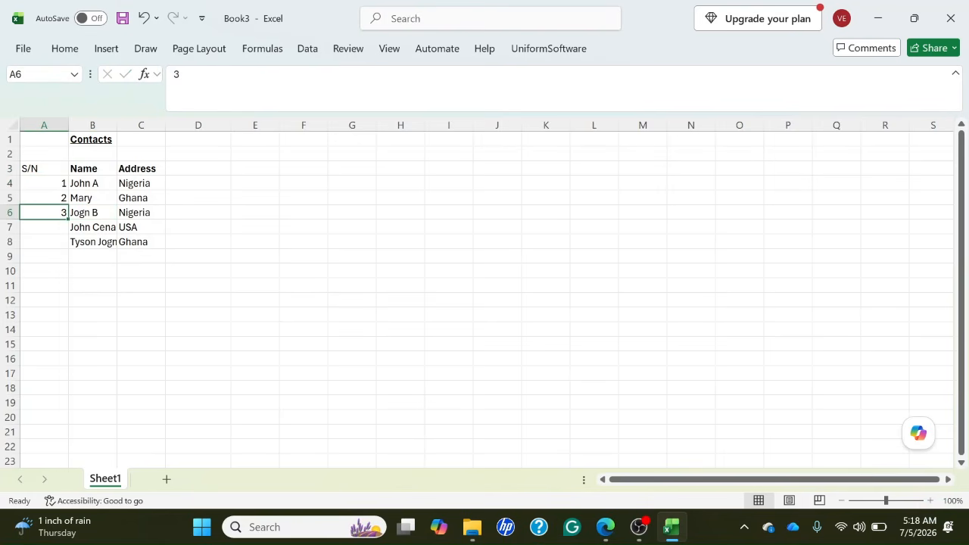
Number the last two contacts 4 and 5 in cells A7 and A8, checking each adjacent name.
{"action": "key", "text": "Down"}
{"action": "key", "text": "Right"}
{"action": "key", "text": "Left"}
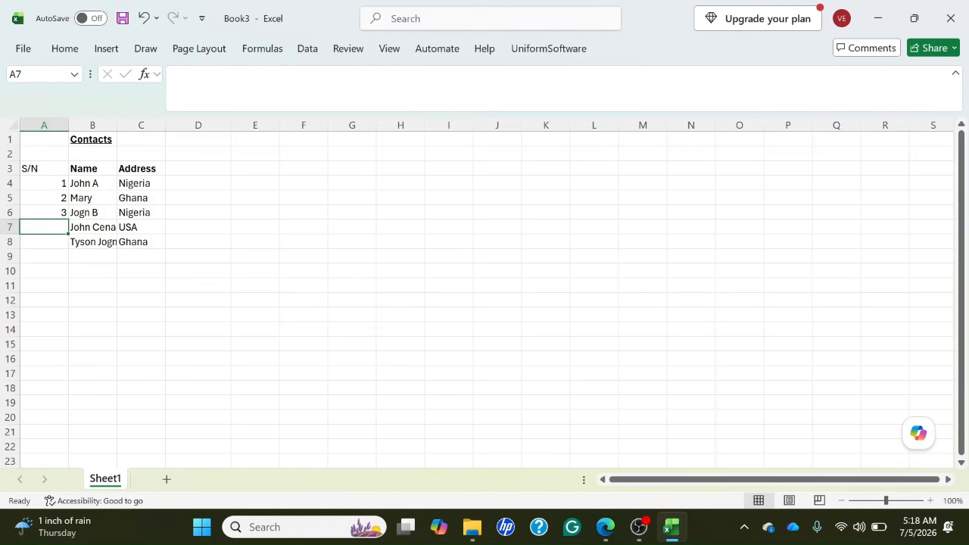
{"action": "type", "text": "4"}
{"action": "key", "text": "Return"}
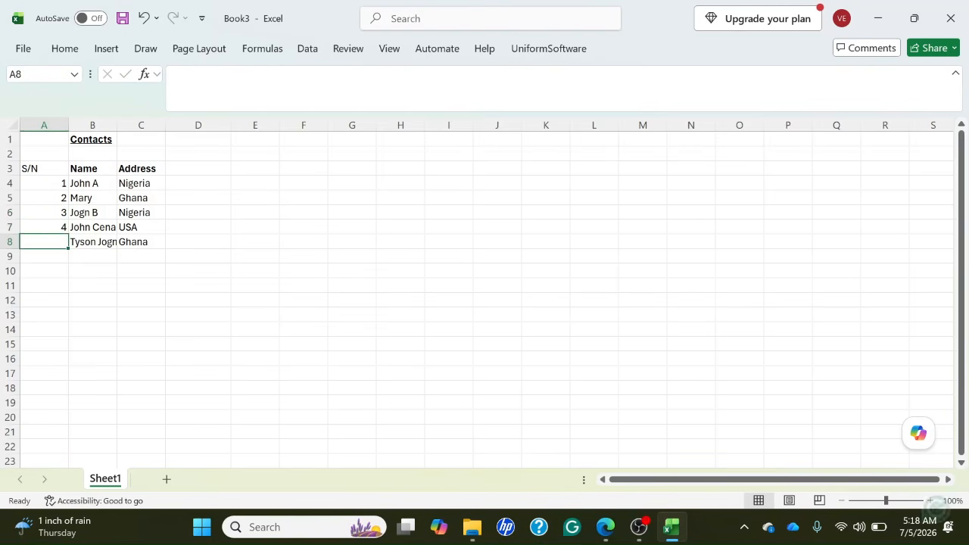
{"action": "key", "text": "Right"}
{"action": "key", "text": "Left"}
{"action": "key", "text": "Right"}
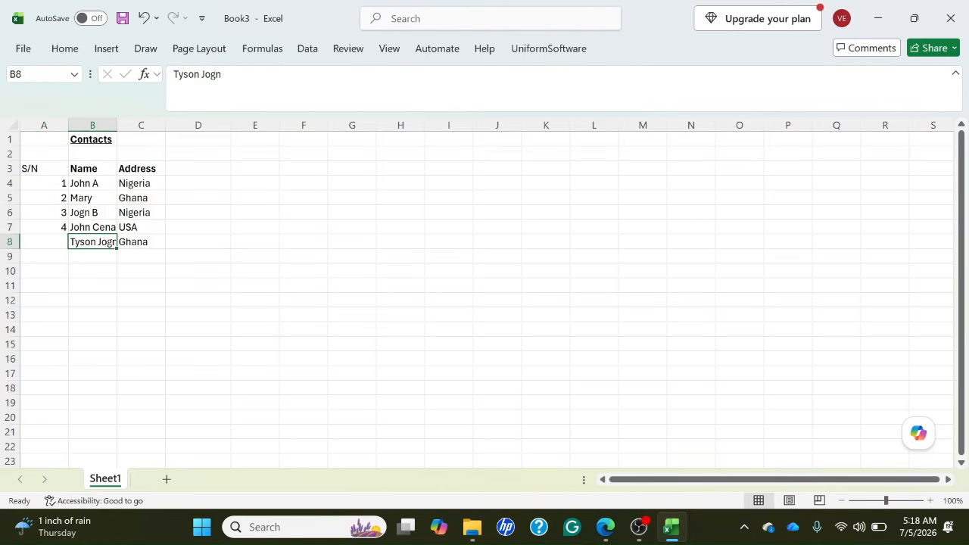
{"action": "key", "text": "Left"}
{"action": "type", "text": "5"}
{"action": "key", "text": "Right"}
{"action": "key", "text": "Left"}
{"action": "key", "text": "Down"}
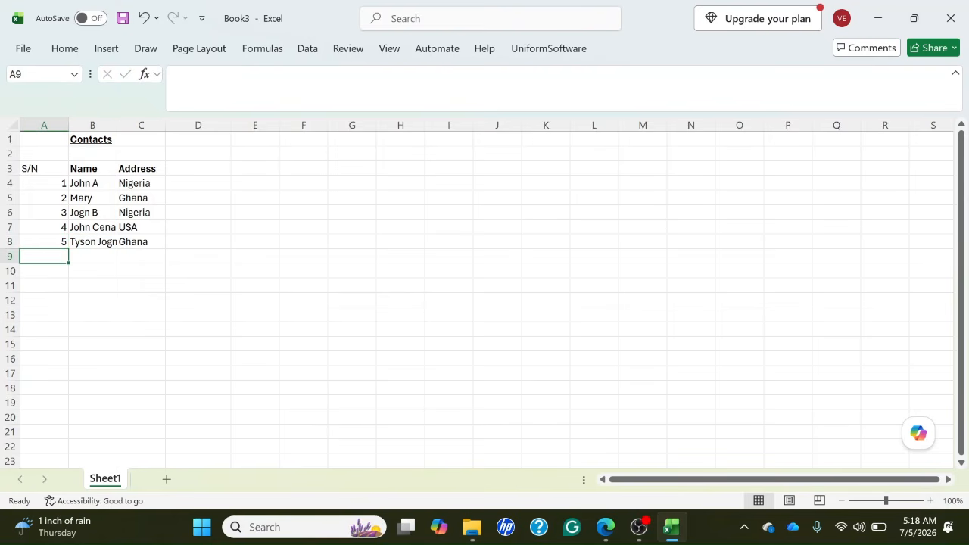
Review the contact names in column B from B8 up to B6.
{"action": "key", "text": "Right"}
{"action": "key", "text": "Up"}
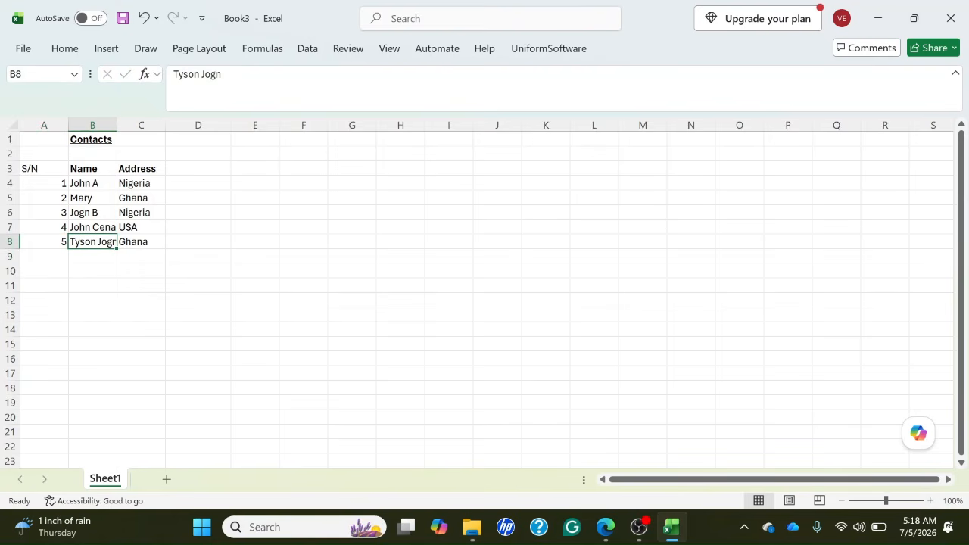
{"action": "key", "text": "Up"}
{"action": "key", "text": "Up"}
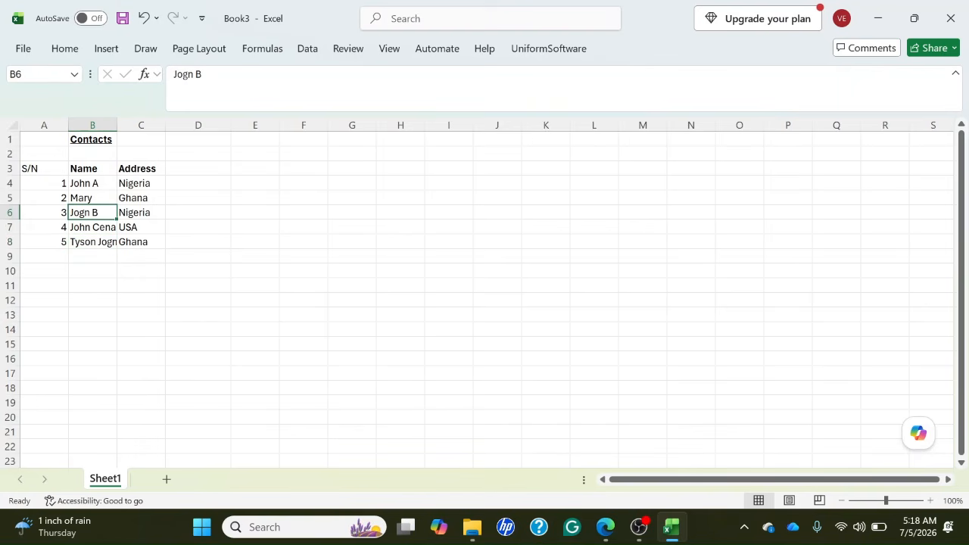
Set the S/N cell A3 as the start of the column headers for the screen reader.
{"action": "key", "text": "ctrl+Home"}
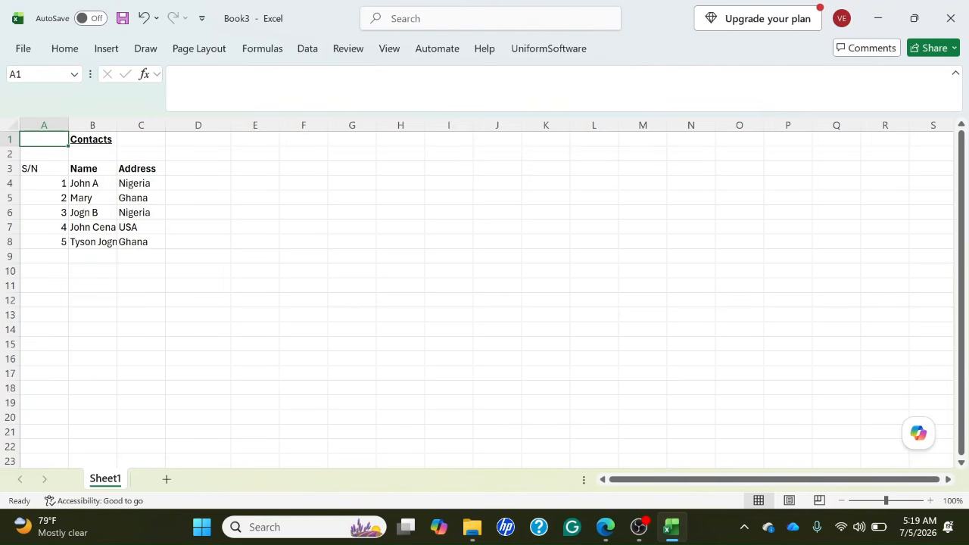
{"action": "key", "text": "Down"}
{"action": "key", "text": "Down"}
{"action": "key", "text": "Down"}
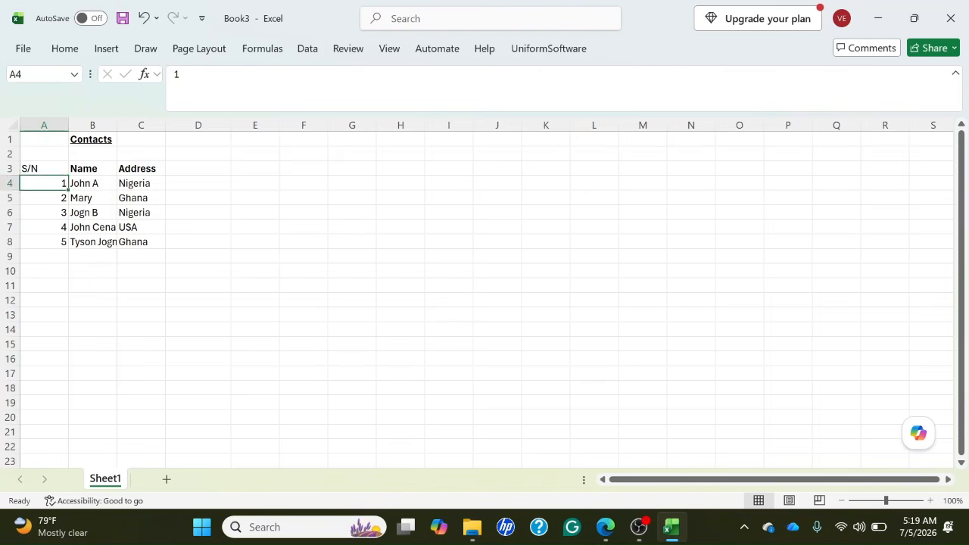
{"action": "key", "text": "Up"}
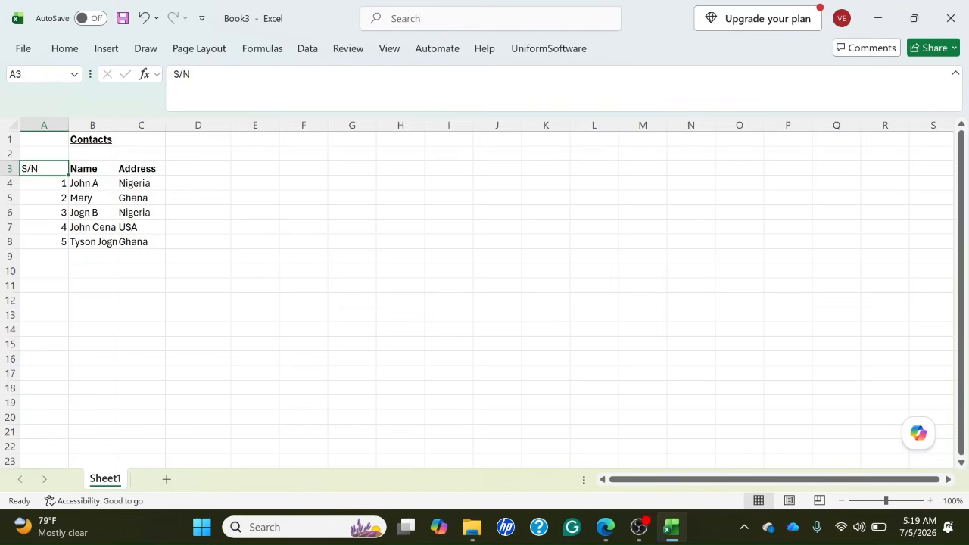
{"action": "key", "text": "Insert+shift+c"}
Move through cells in columns A to D and along header row 3 to check the column header announcements.
{"action": "key", "text": "Down"}
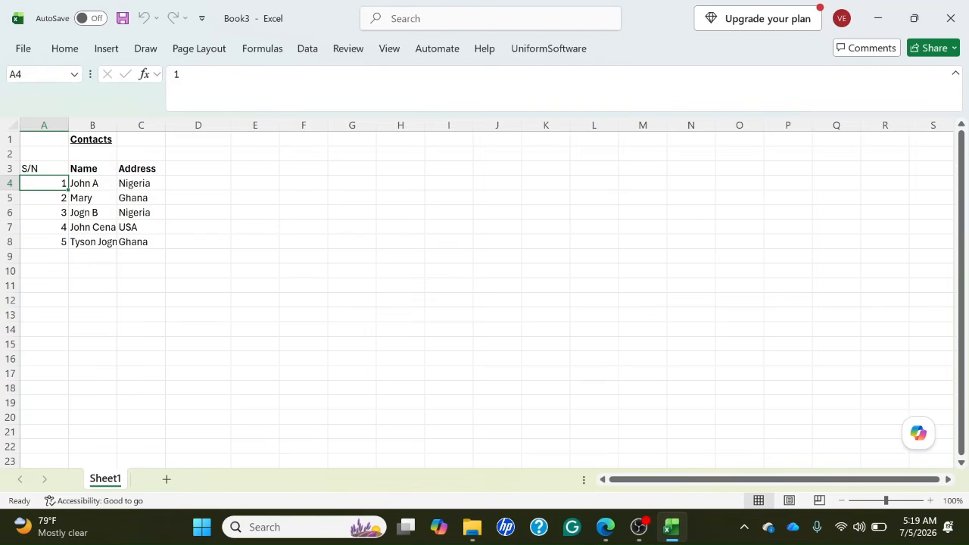
{"action": "key", "text": "Right"}
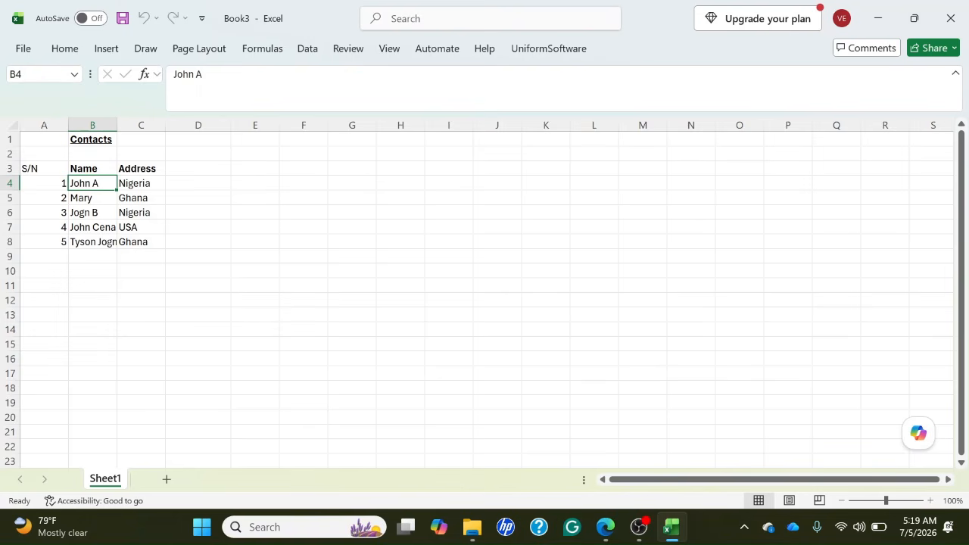
{"action": "key", "text": "Down"}
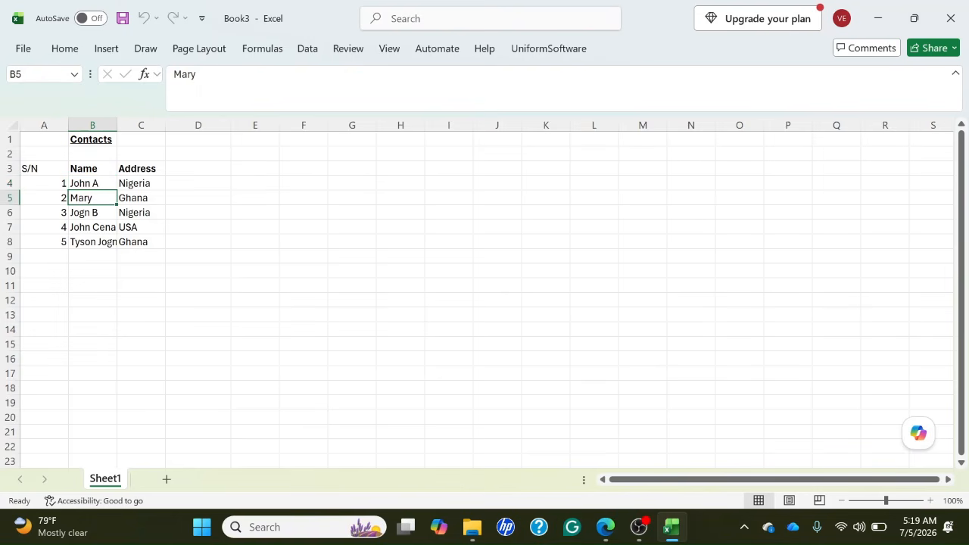
{"action": "key", "text": "Right"}
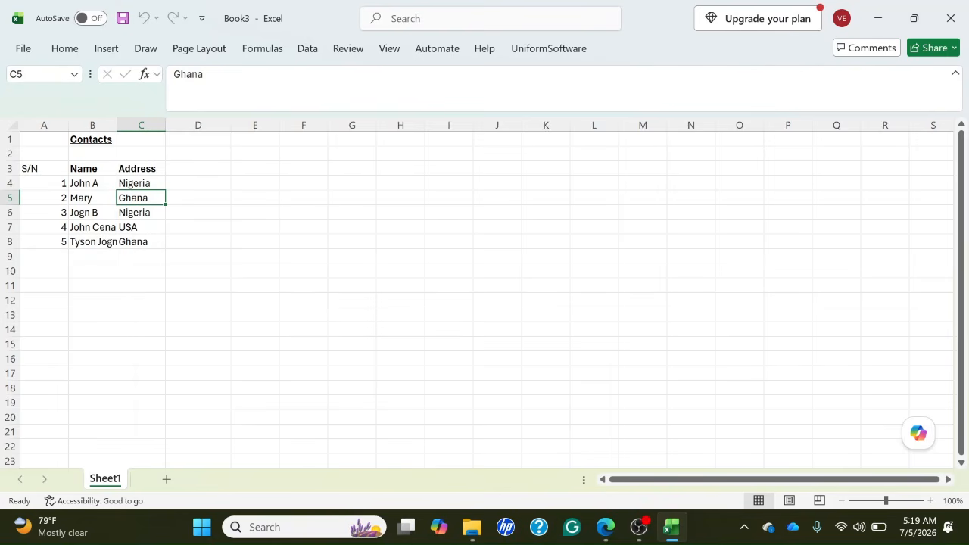
{"action": "key", "text": "Right"}
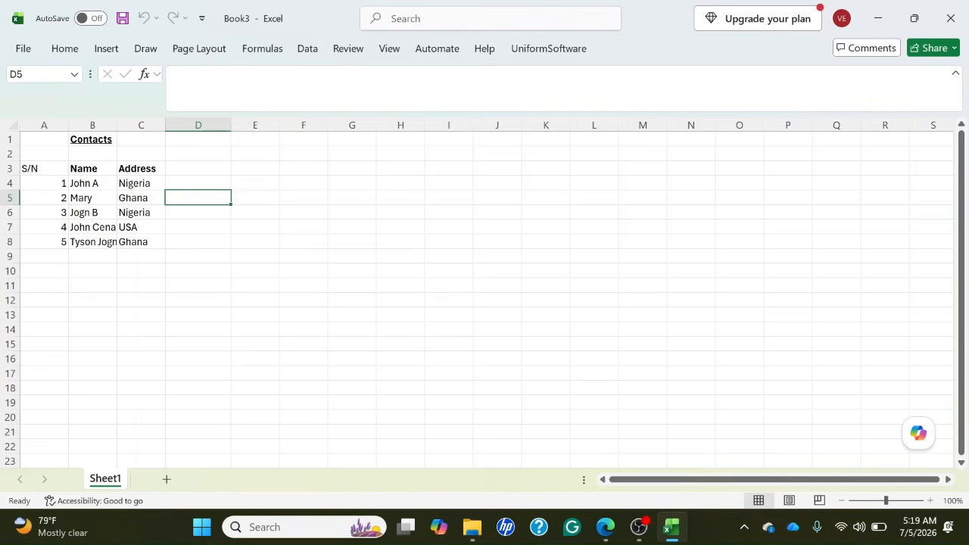
{"action": "key", "text": "Up"}
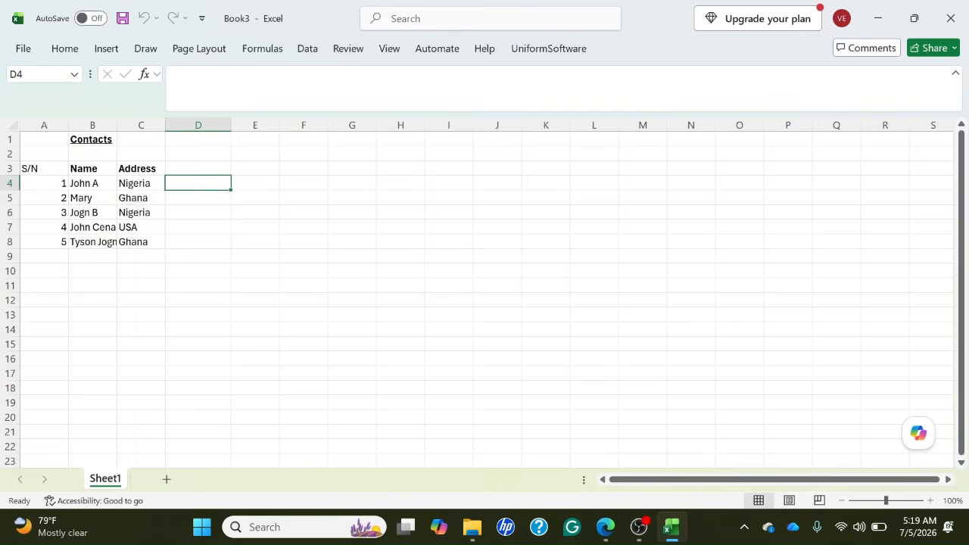
{"action": "key", "text": "Up"}
{"action": "key", "text": "Left"}
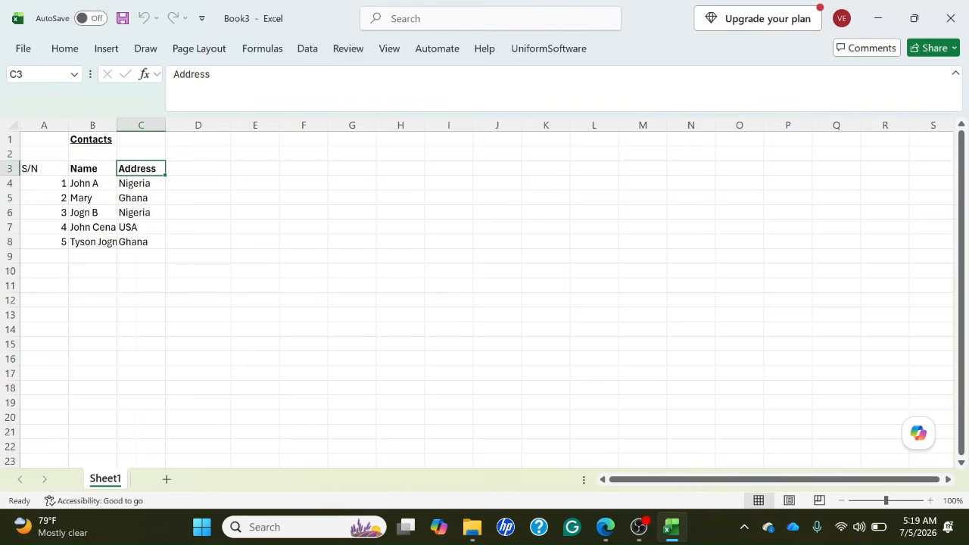
{"action": "key", "text": "Left"}
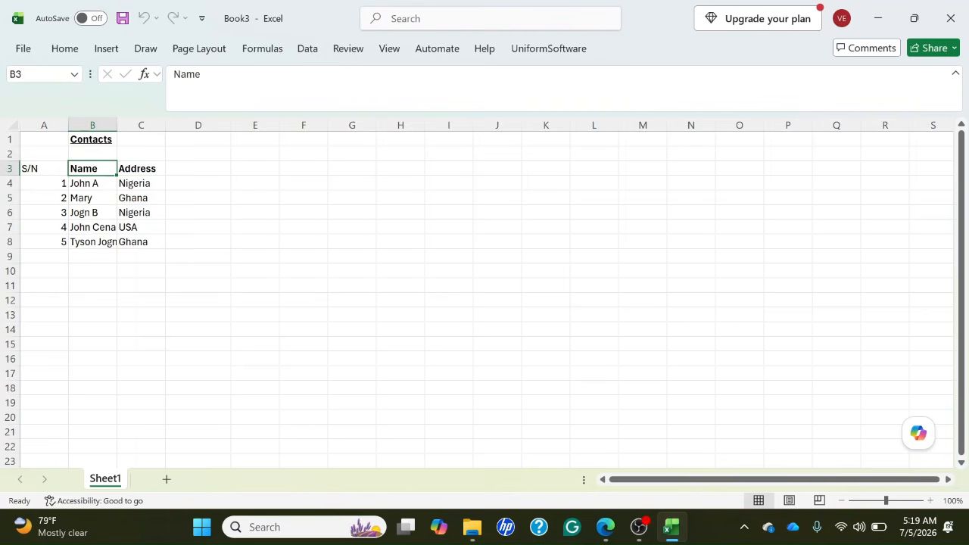
{"action": "key", "text": "Left"}
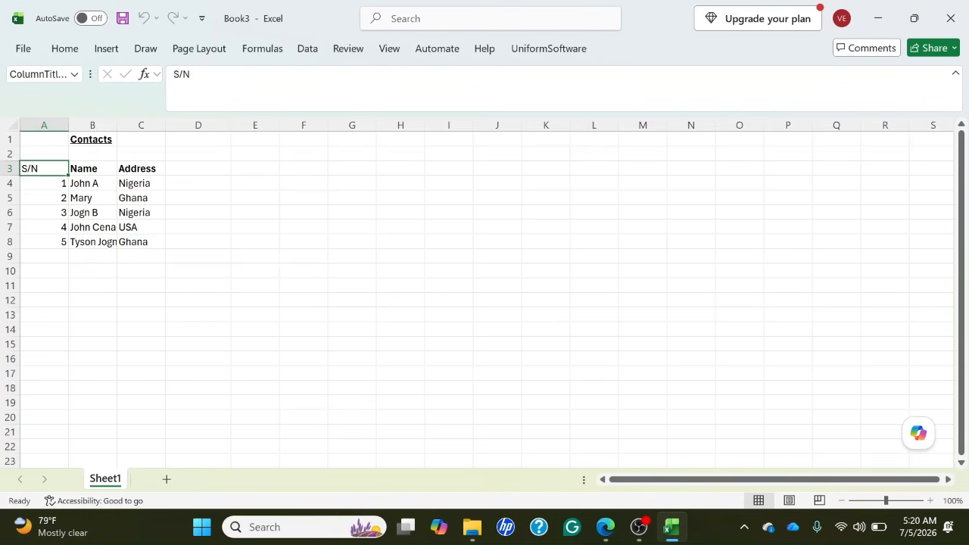
{"action": "key", "text": "Down"}
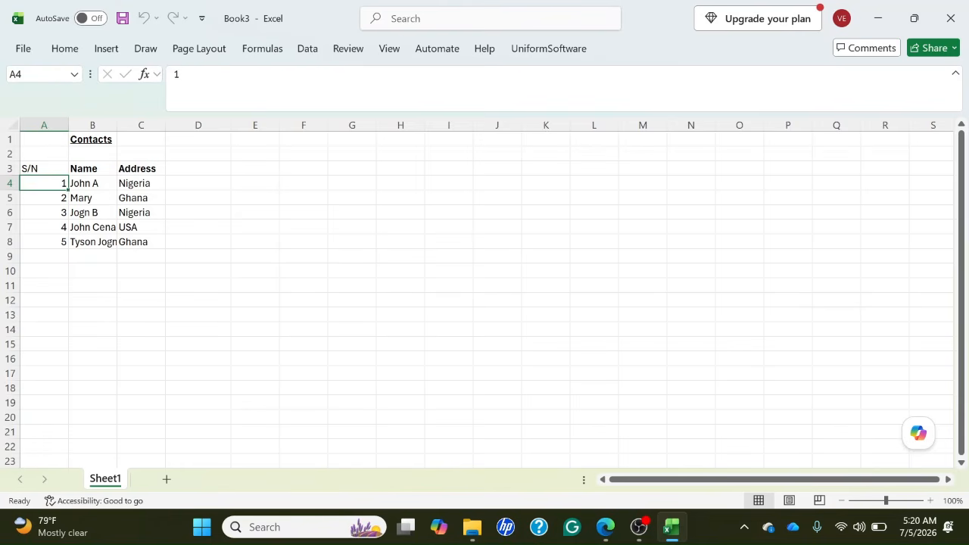
{"action": "key", "text": "Down"}
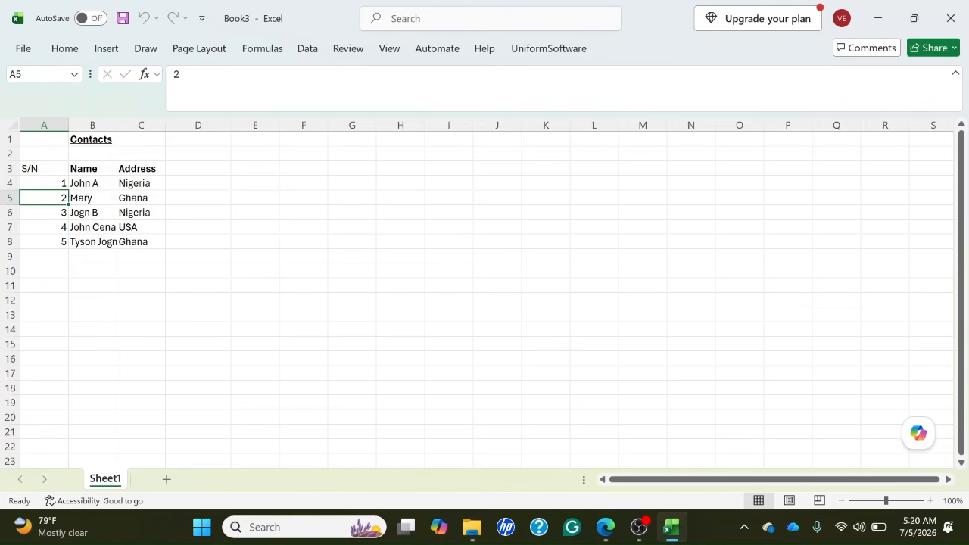
Move through cells A5, B5, C5 and C4 to check the column header announcements for each value.
{"action": "key", "text": "Right"}
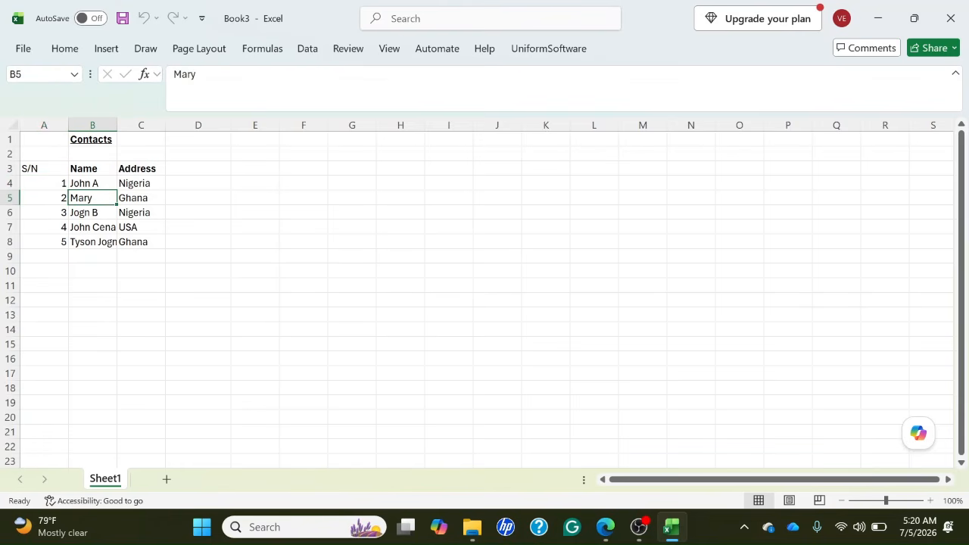
{"action": "key", "text": "Left"}
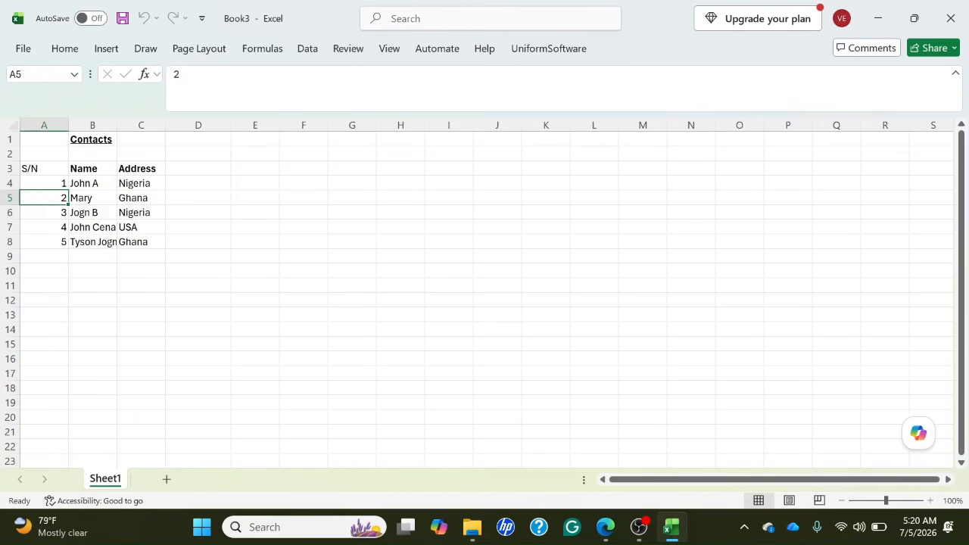
{"action": "key", "text": "Right"}
{"action": "key", "text": "Right"}
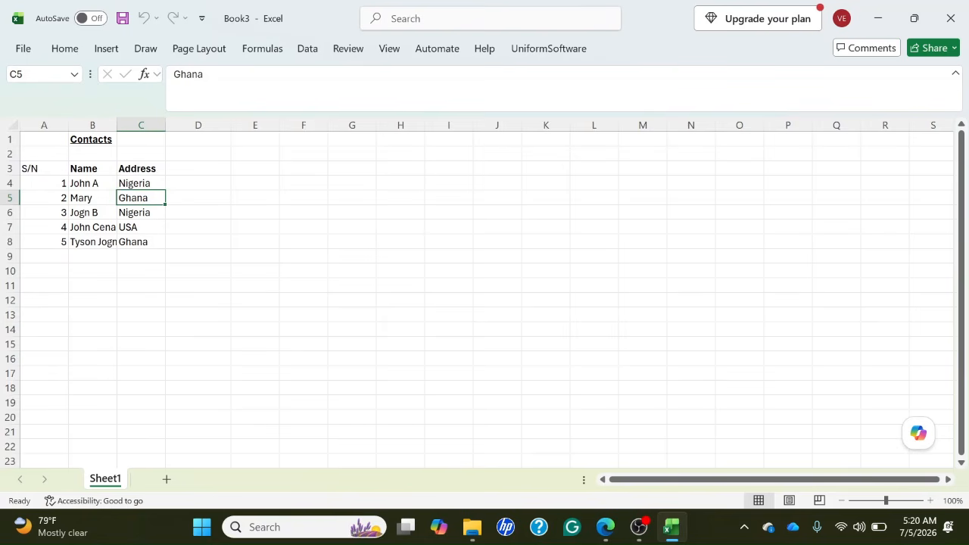
{"action": "key", "text": "Up"}
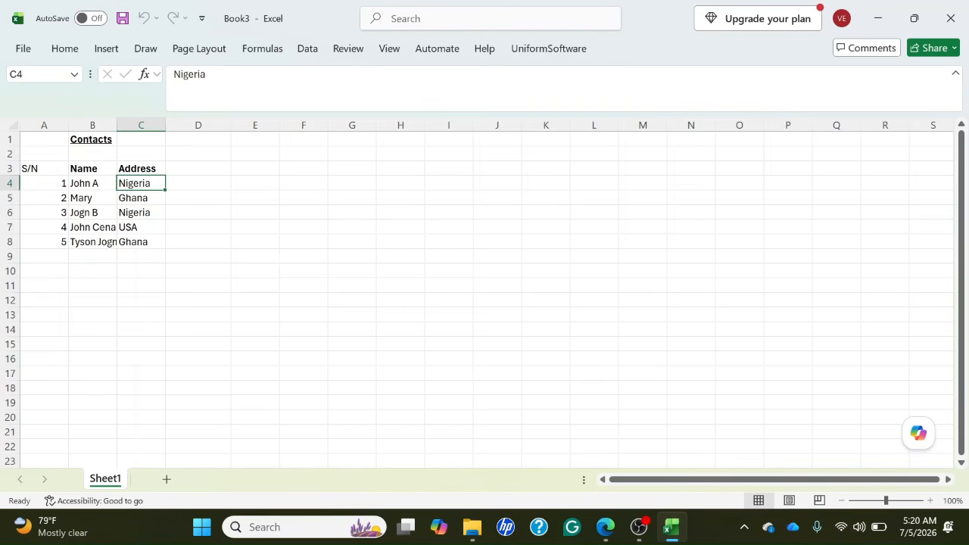
Set the S/N cell A3 as the start of the row headers as well as the column headers for the screen reader.
{"action": "key", "text": "Up"}
{"action": "key", "text": "Left"}
{"action": "key", "text": "Left"}
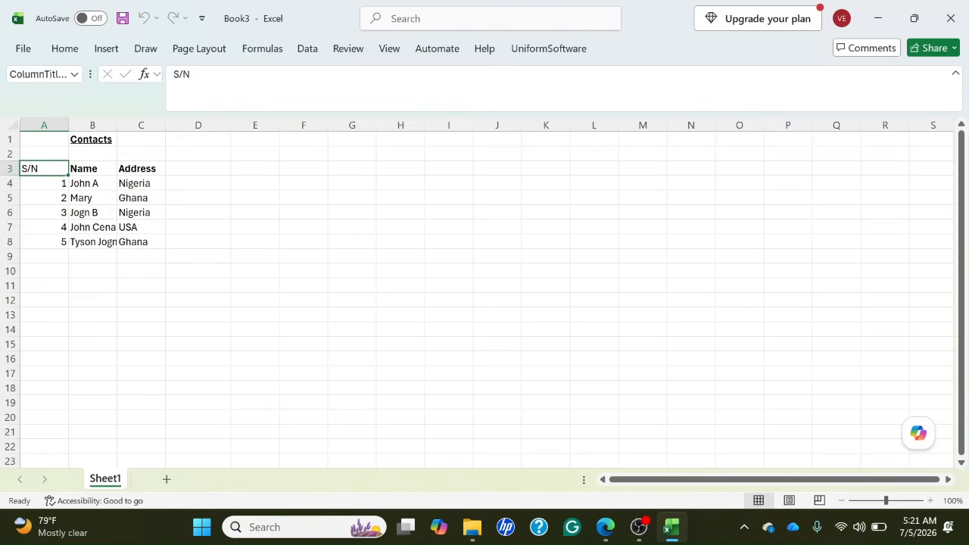
{"action": "left_click", "coordinate": [44, 183]}
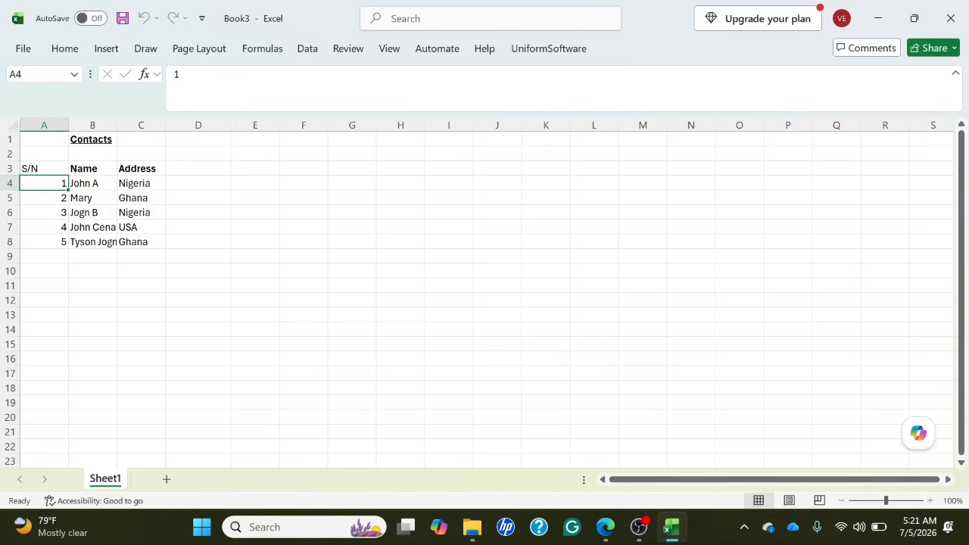
{"action": "left_click", "coordinate": [43, 168]}
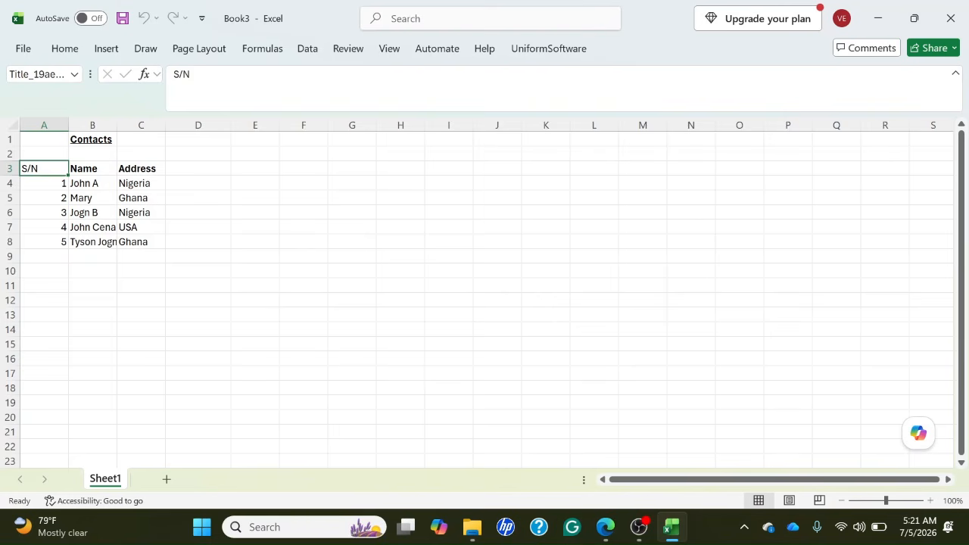
Move through rows 4 and 5 in columns A to C to check the row and column header announcements.
{"action": "key", "text": "Down"}
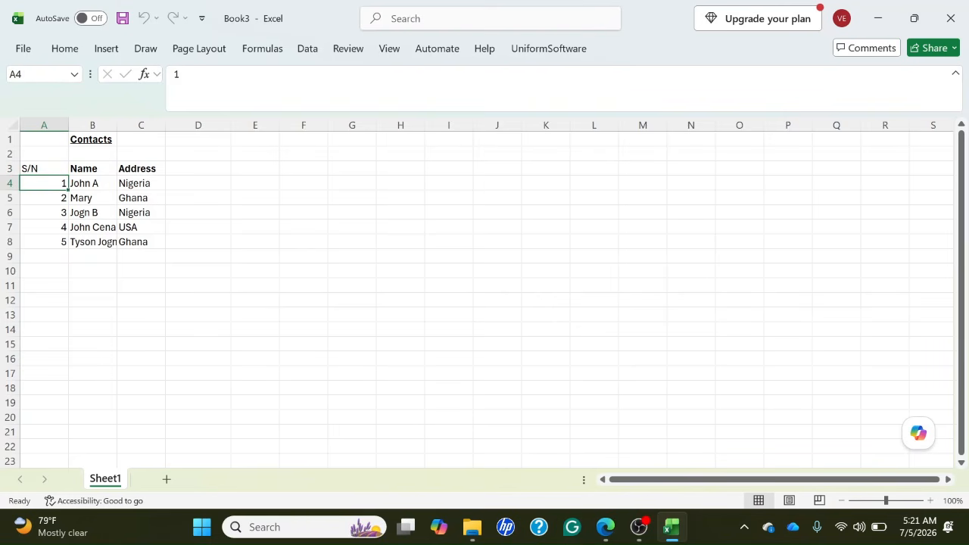
{"action": "key", "text": "Right"}
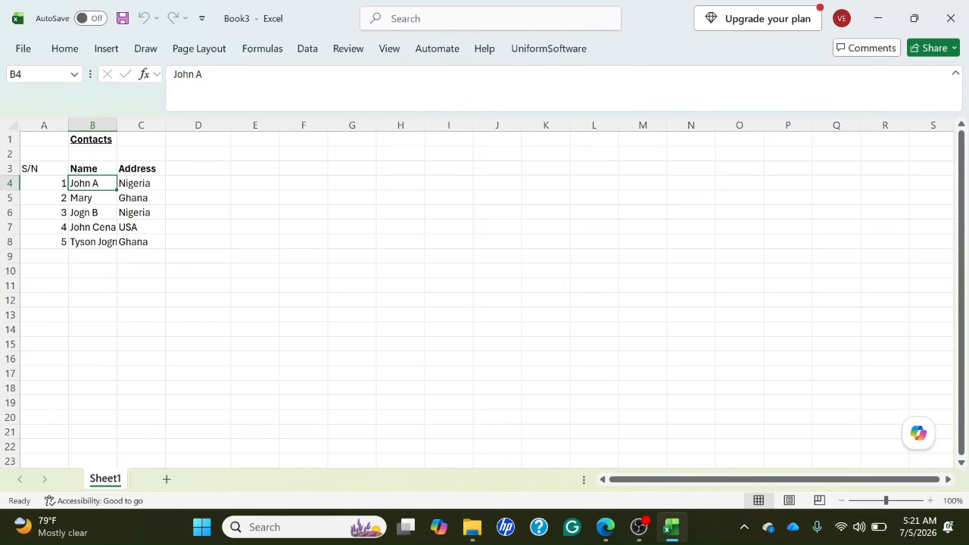
{"action": "key", "text": "Down"}
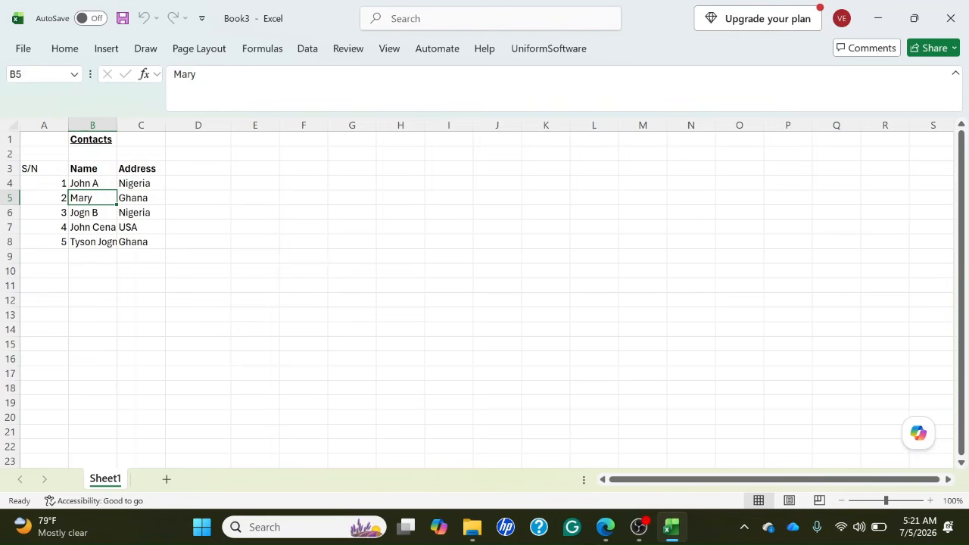
{"action": "key", "text": "Left"}
{"action": "key", "text": "Up"}
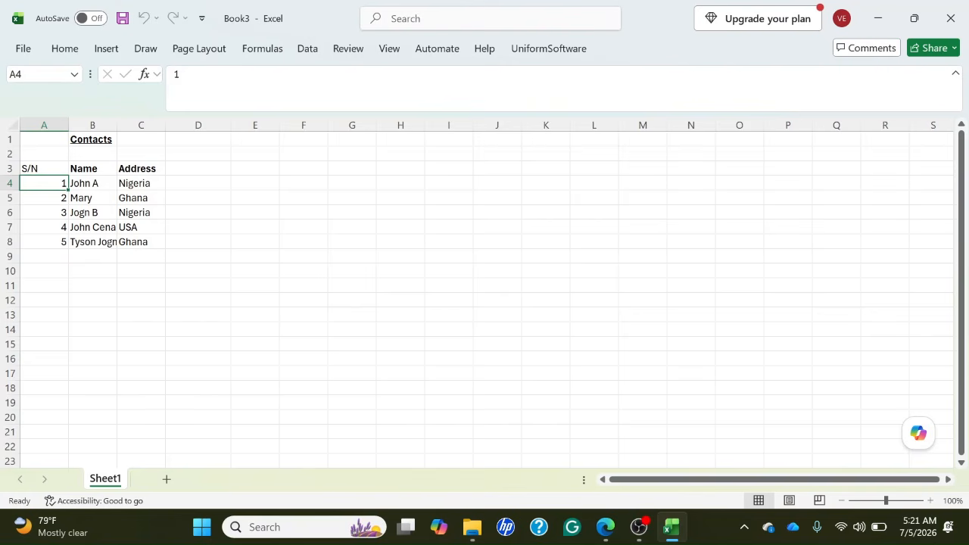
{"action": "key", "text": "Right"}
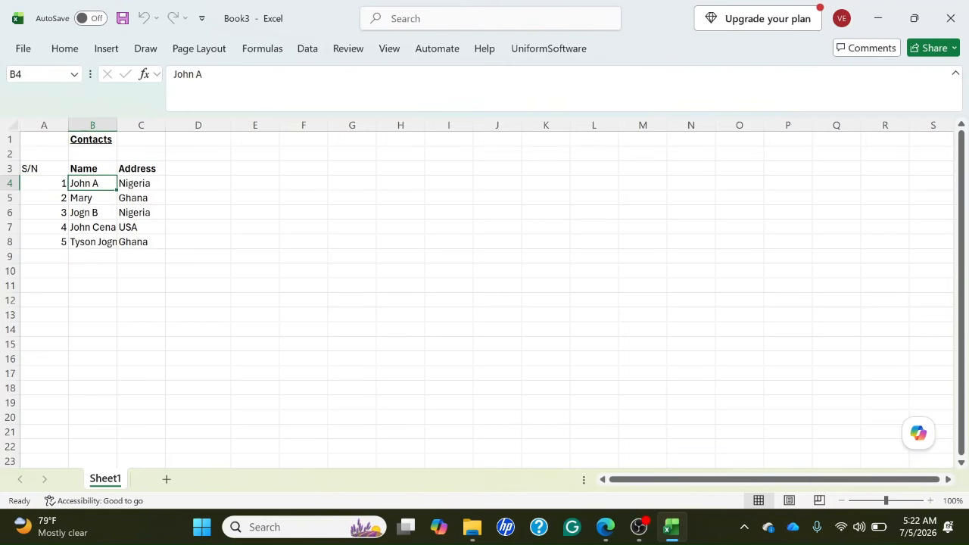
{"action": "key", "text": "Right"}
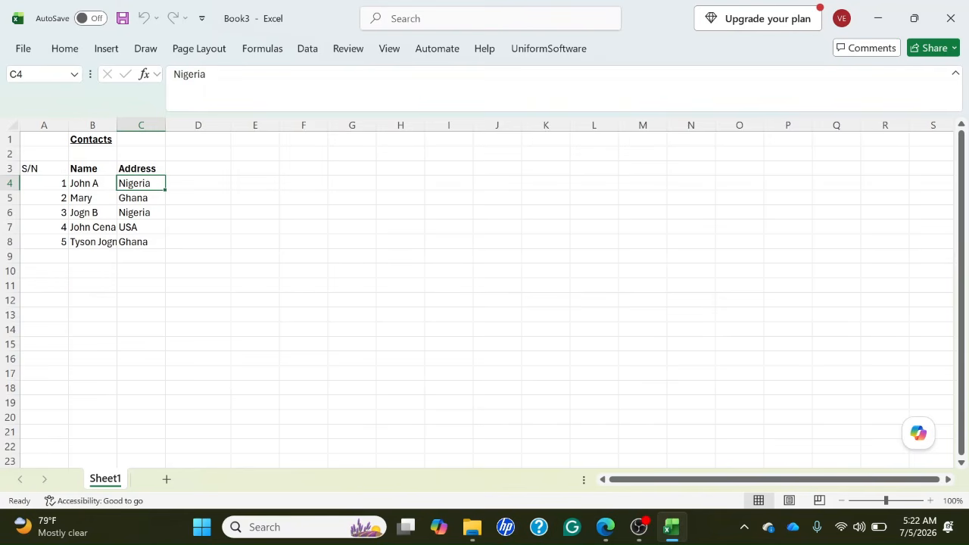
{"action": "key", "text": "Down"}
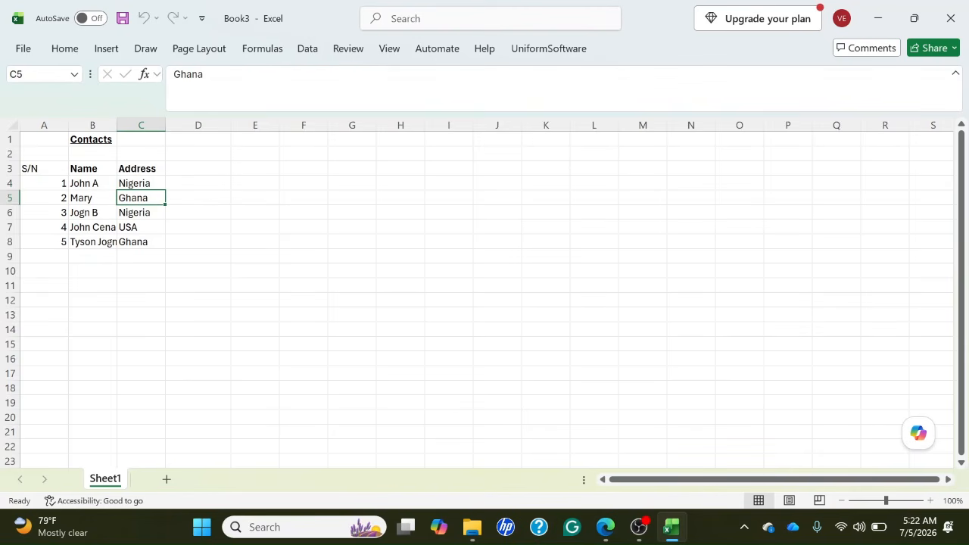
Review the names in B5 through B8 and the addresses in C8 and C7 to check the header announcements.
{"action": "left_click", "coordinate": [92, 198]}
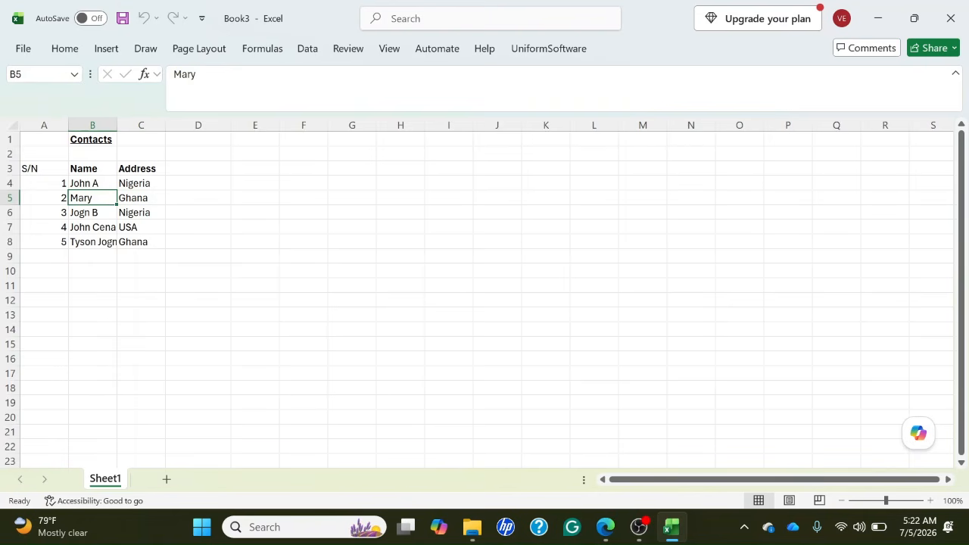
{"action": "left_click", "coordinate": [93, 212]}
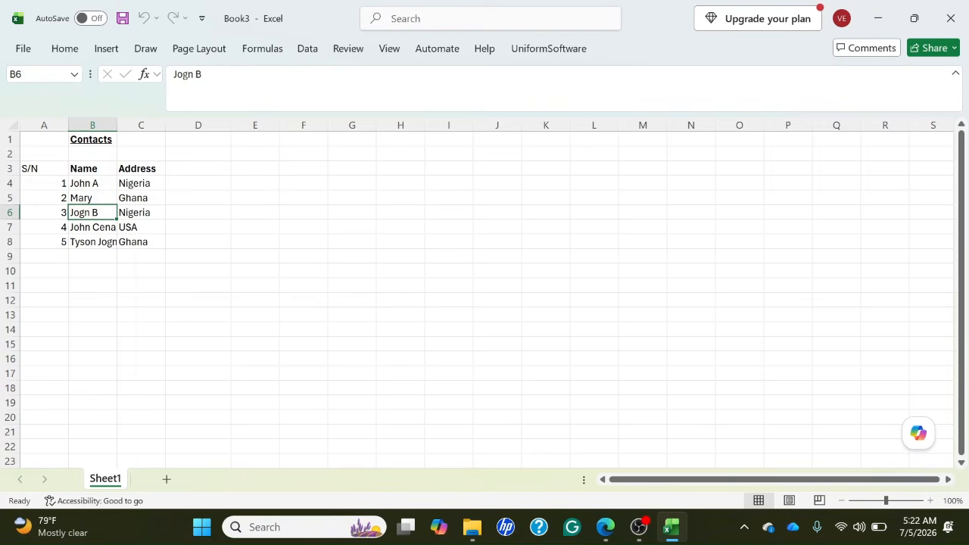
{"action": "left_click", "coordinate": [92, 227]}
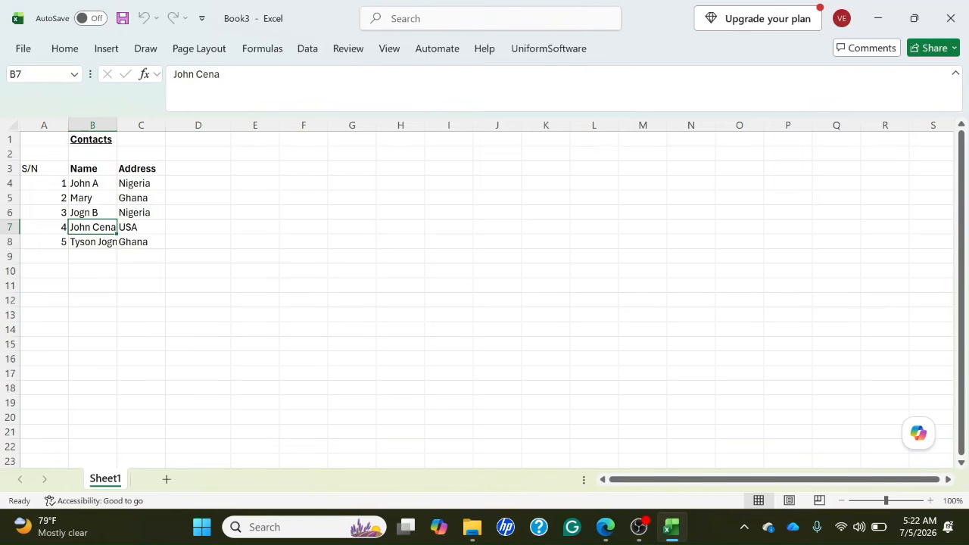
{"action": "left_click", "coordinate": [92, 242]}
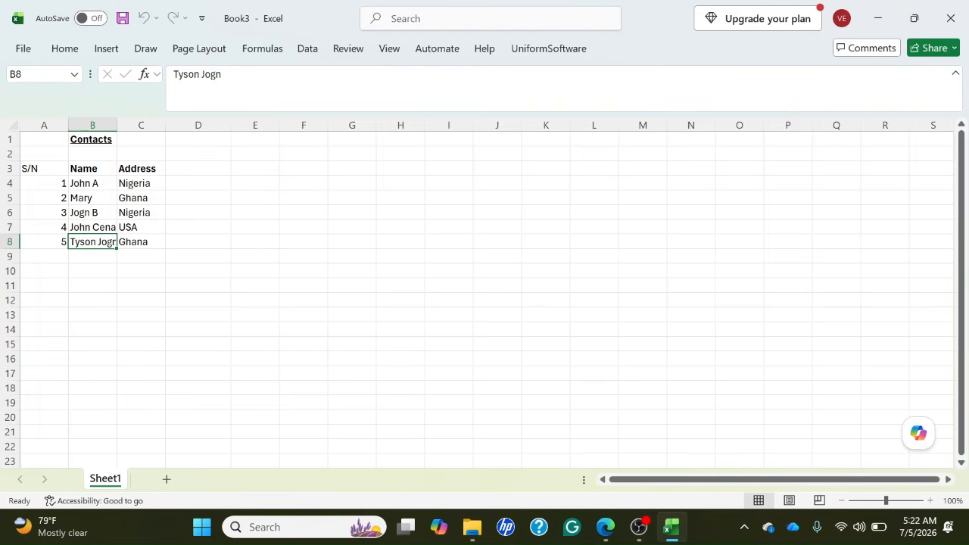
{"action": "left_click", "coordinate": [141, 242]}
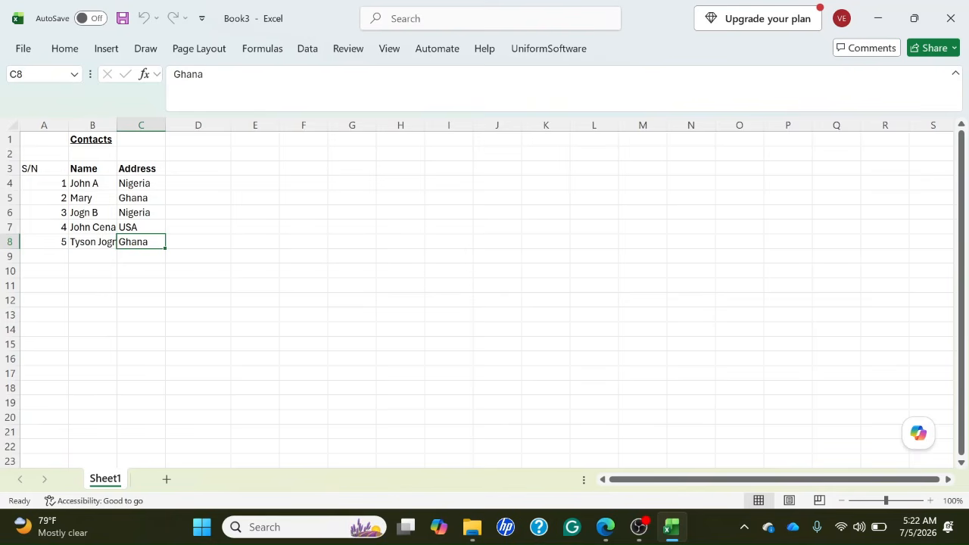
{"action": "left_click", "coordinate": [140, 227]}
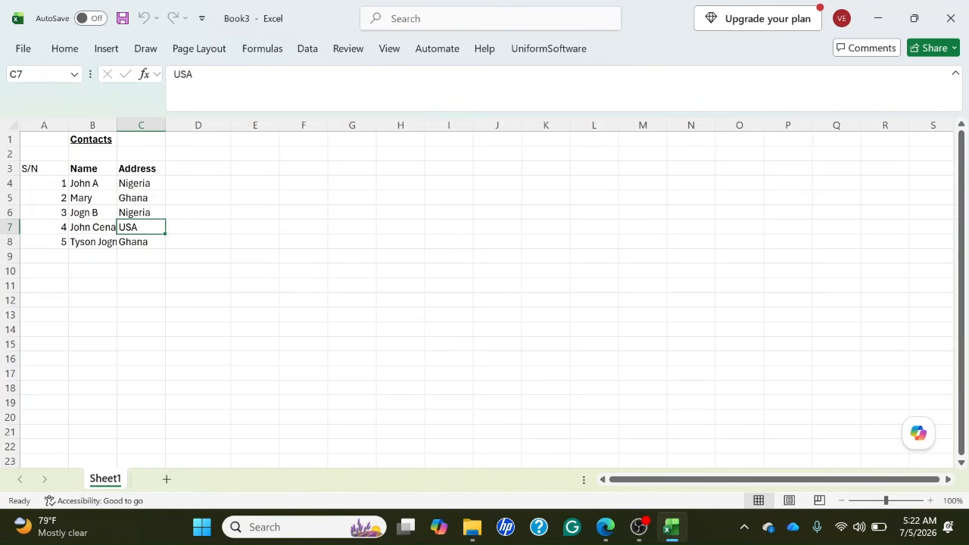
Return to the S/N cell A3 and apply the screen reader's row header command to it.
{"action": "left_click", "coordinate": [44, 227]}
{"action": "key", "text": "Up"}
{"action": "key", "text": "Up"}
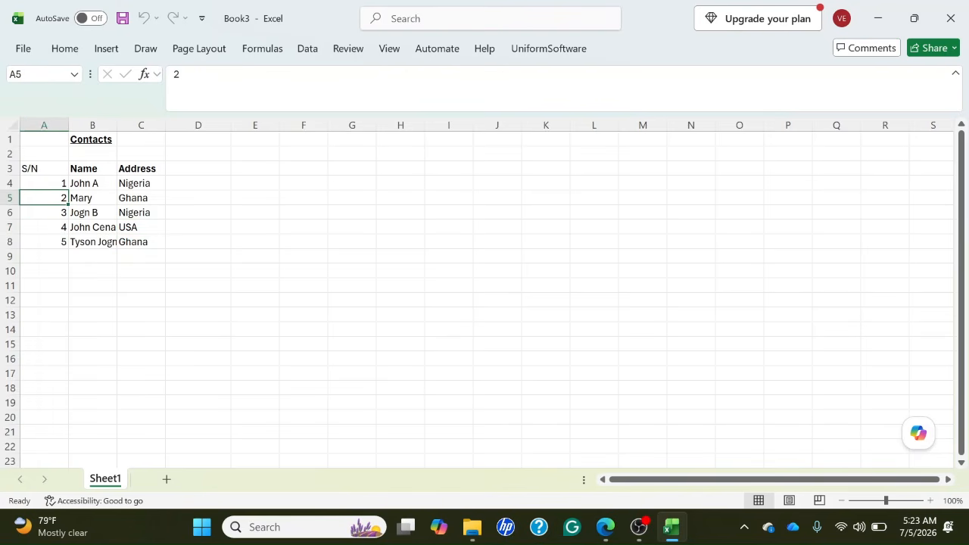
{"action": "key", "text": "Up"}
{"action": "key", "text": "Up"}
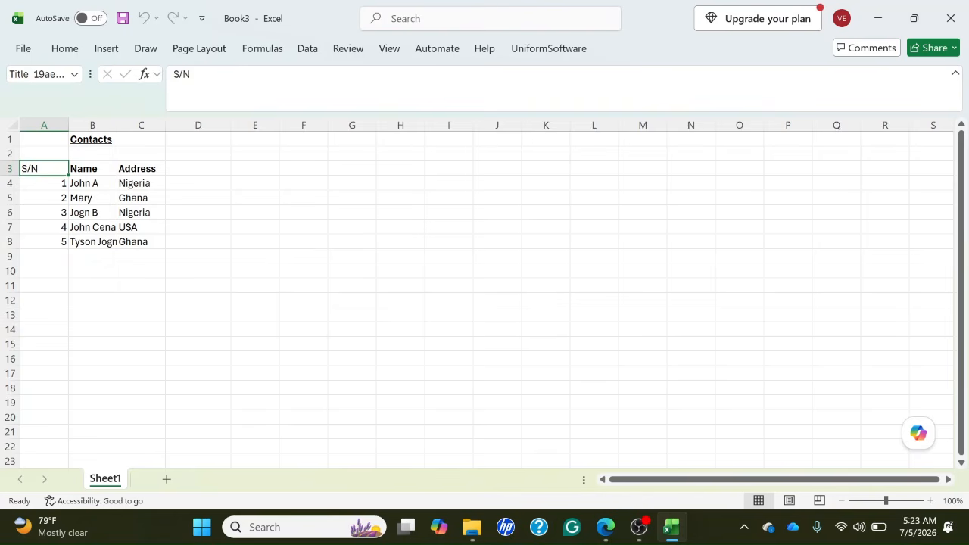
{"action": "key", "text": "Insert+shift+r"}
Delete the entire S/N column A from the contacts sheet.
{"action": "key", "text": "ctrl+space"}
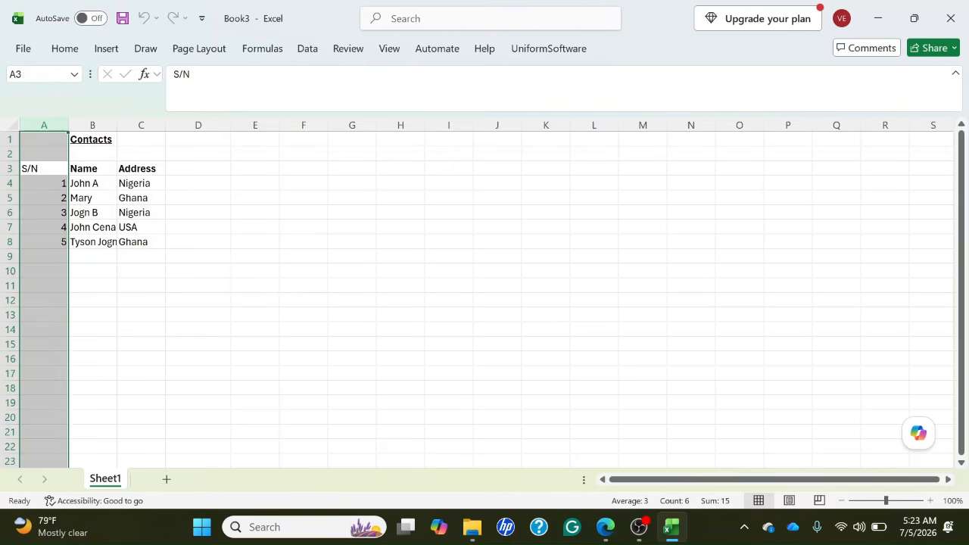
{"action": "key", "text": "shift+F10"}
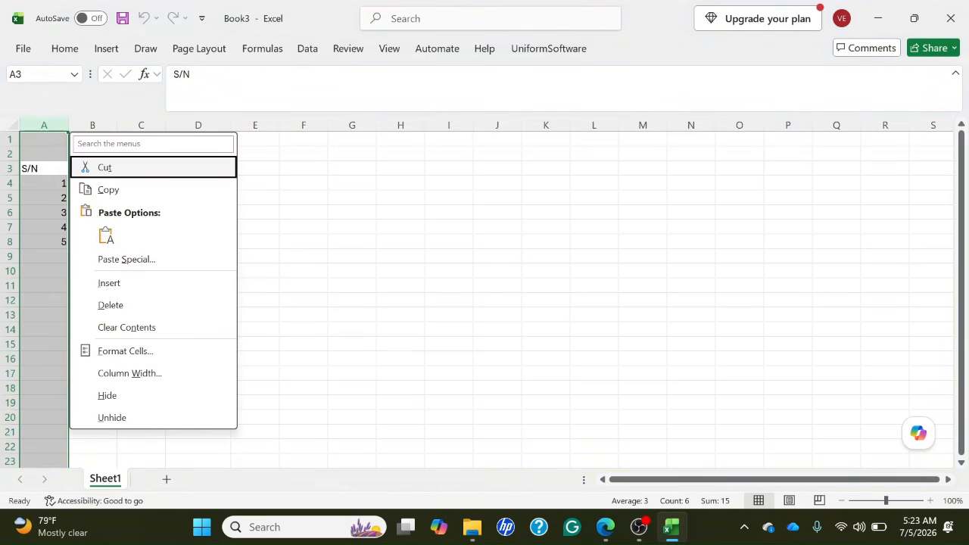
{"action": "key", "text": "Down"}
{"action": "key", "text": "Down"}
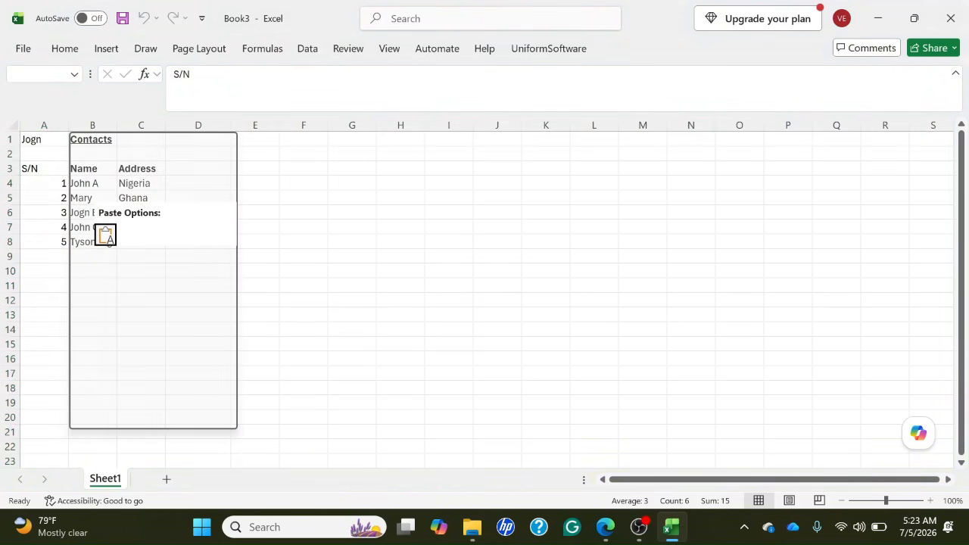
{"action": "key", "text": "Down"}
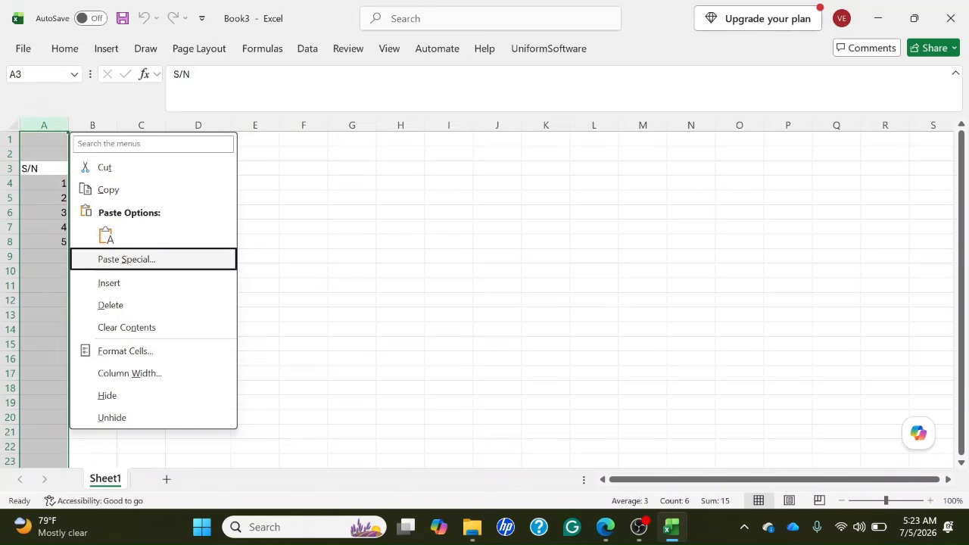
{"action": "key", "text": "Down"}
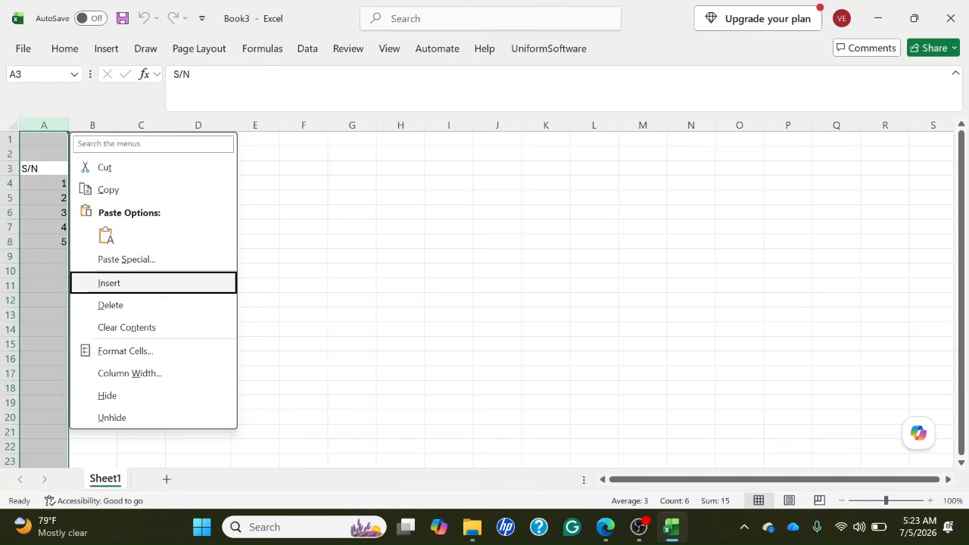
{"action": "key", "text": "Down"}
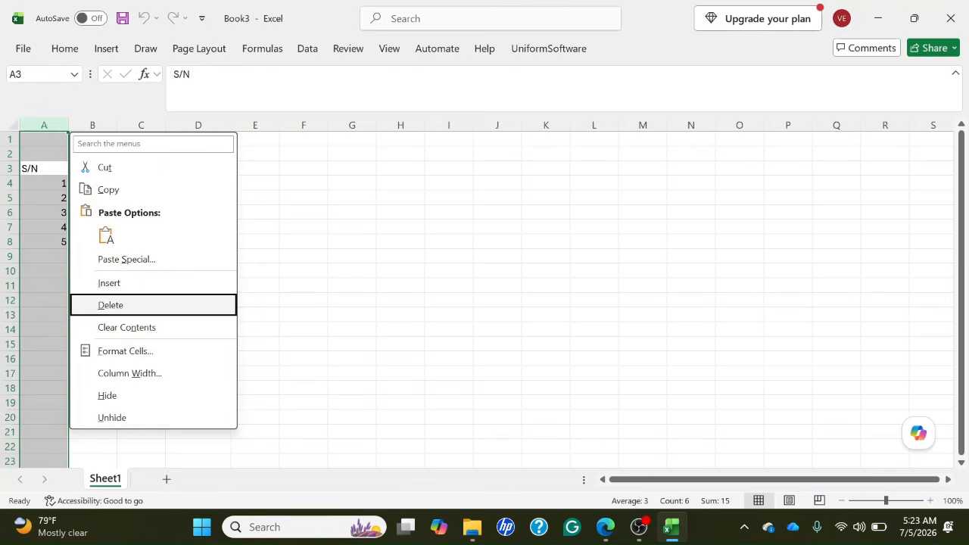
{"action": "key", "text": "Return"}
Set the Name cell A3 as the start of the row and column headers for the screen reader.
{"action": "left_click", "coordinate": [92, 168]}
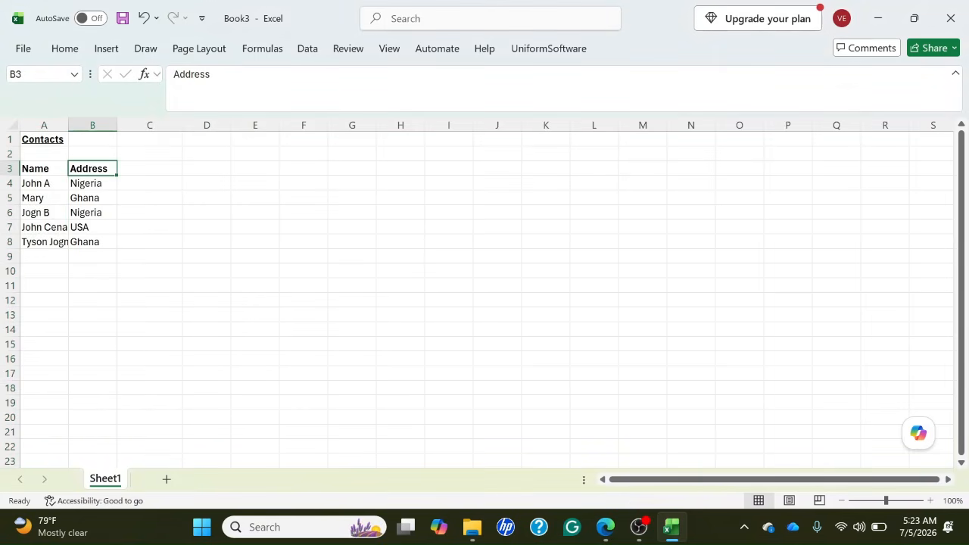
{"action": "left_click", "coordinate": [43, 168]}
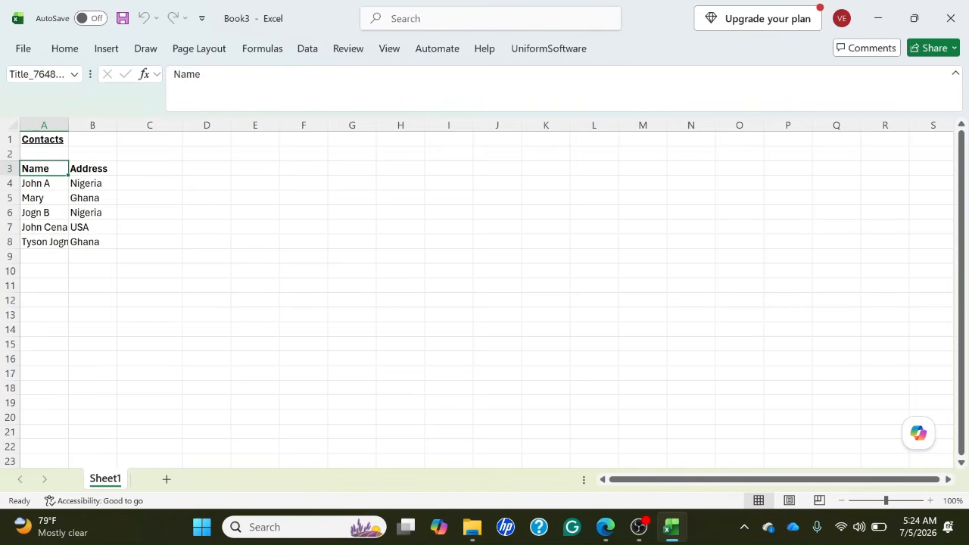
Review cell A4 and the addresses in B4 through B7 to check the row and column header announcements.
{"action": "left_click", "coordinate": [44, 183]}
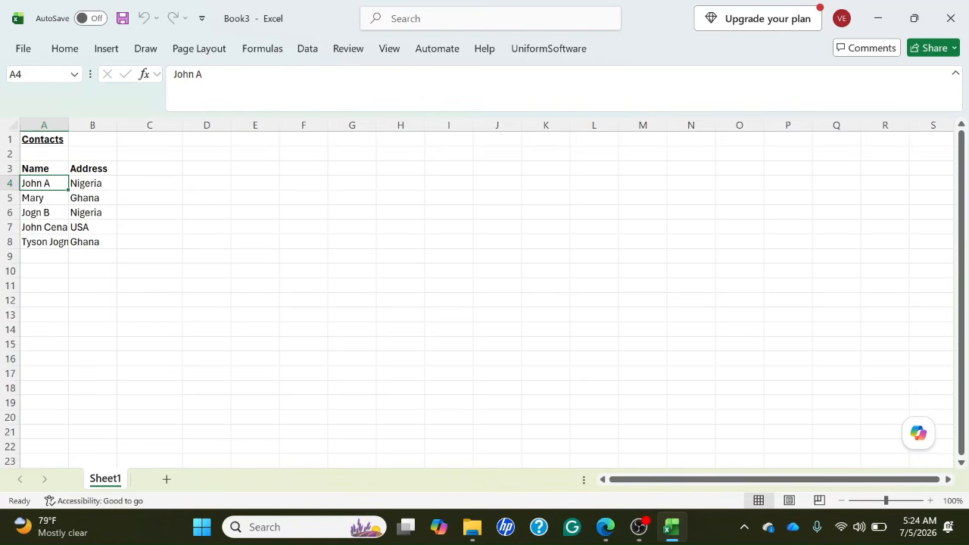
{"action": "left_click", "coordinate": [92, 183]}
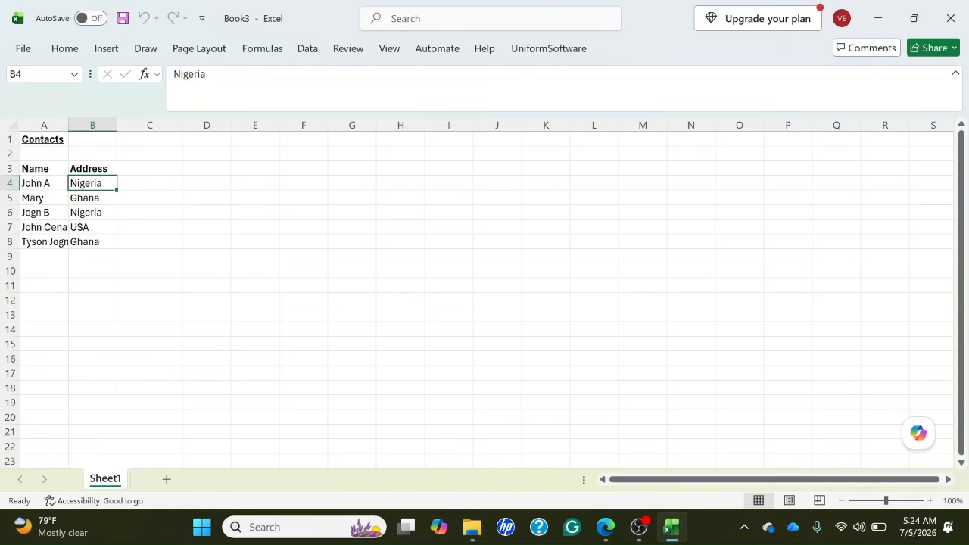
{"action": "left_click", "coordinate": [92, 198]}
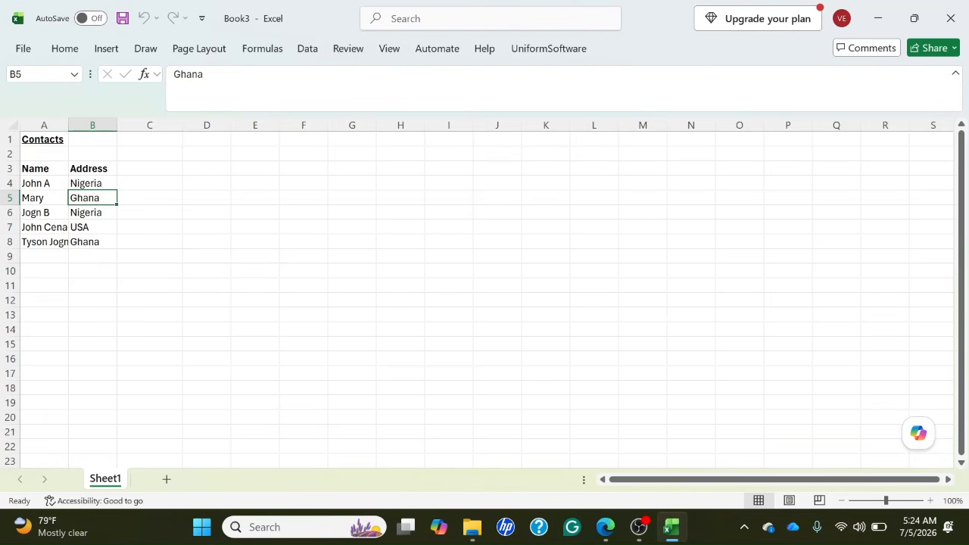
{"action": "left_click", "coordinate": [93, 212]}
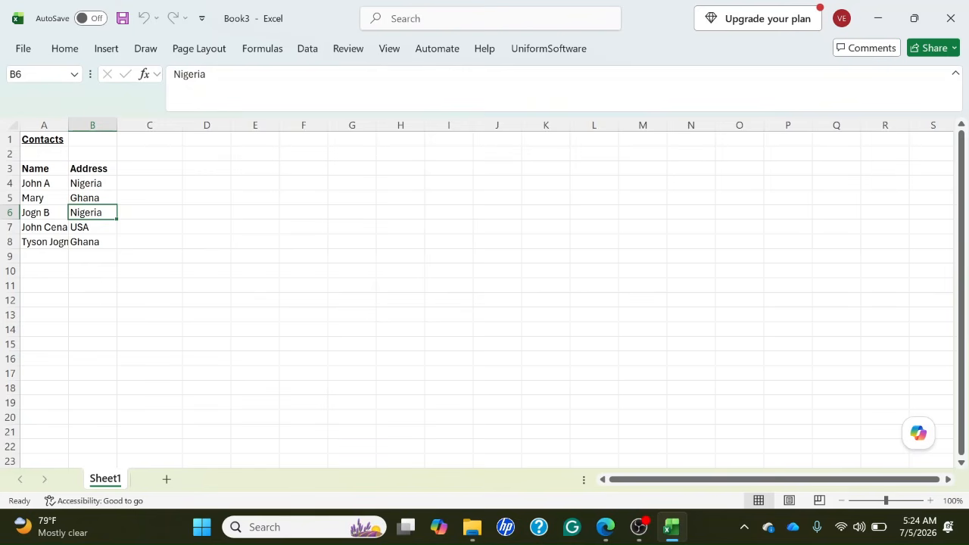
{"action": "left_click", "coordinate": [92, 227]}
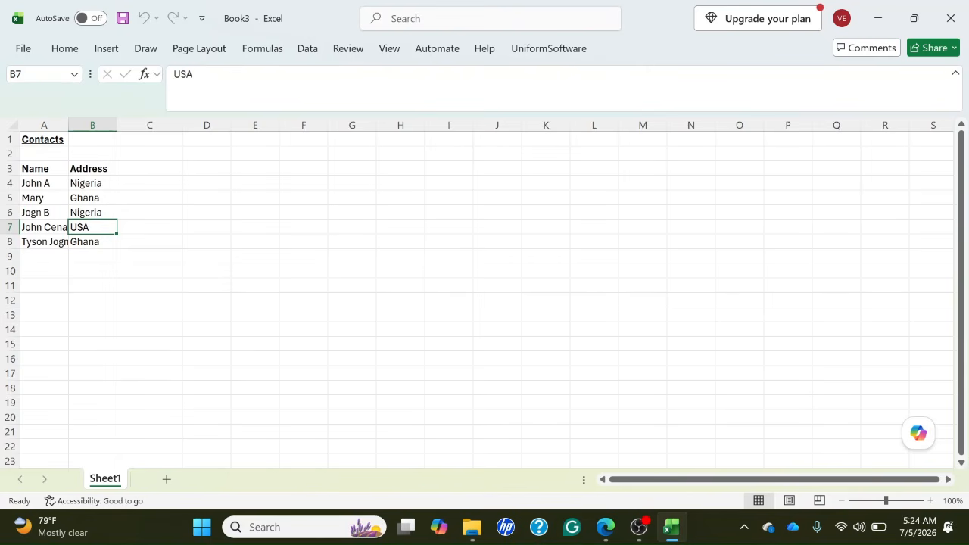
Review the address in B8 and the name in A8 to check their row and column header announcements.
{"action": "key", "text": "Down"}
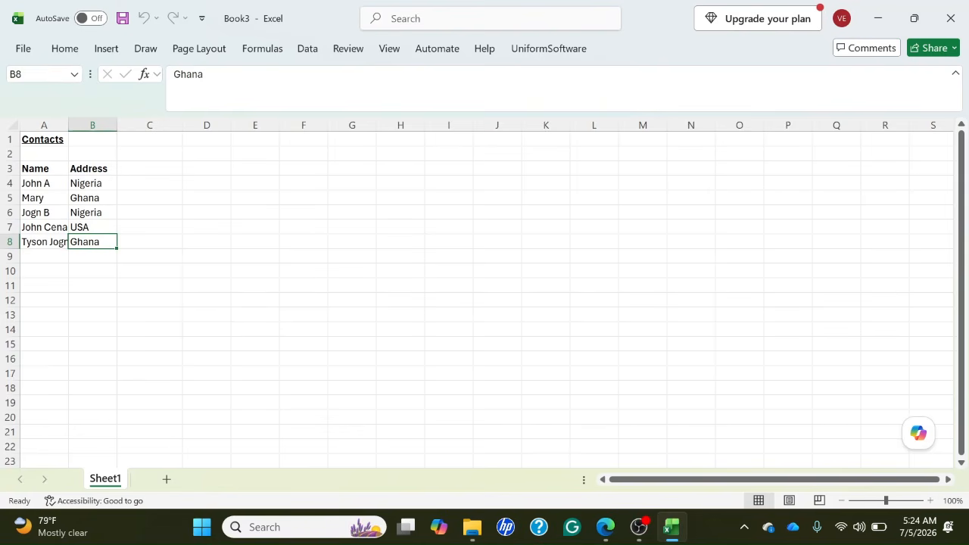
{"action": "key", "text": "Left"}
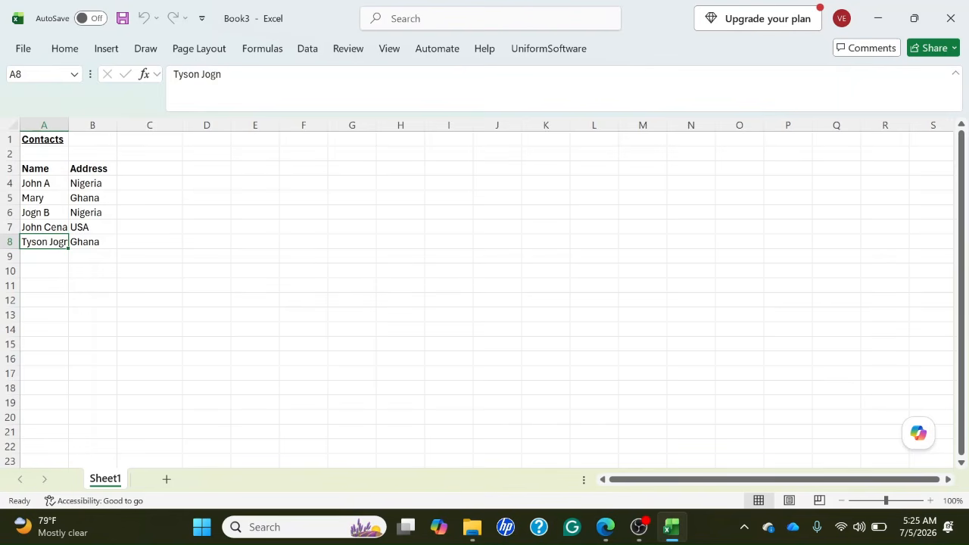
Start saving the workbook under a new name and choose the Excel Videos folder on the Desktop as its location.
{"action": "key", "text": "F12"}
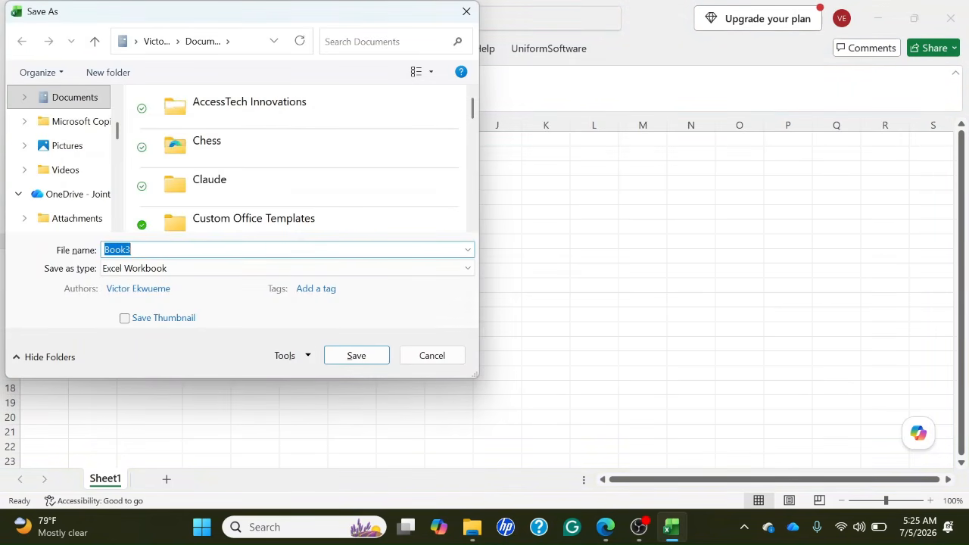
{"action": "key", "text": "shift+Tab"}
{"action": "key", "text": "shift+Tab"}
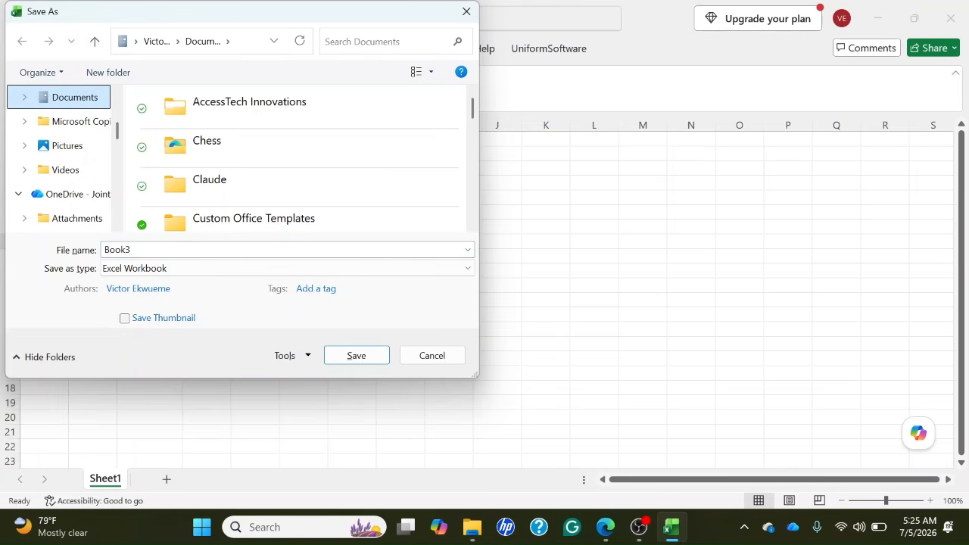
{"action": "key", "text": "d"}
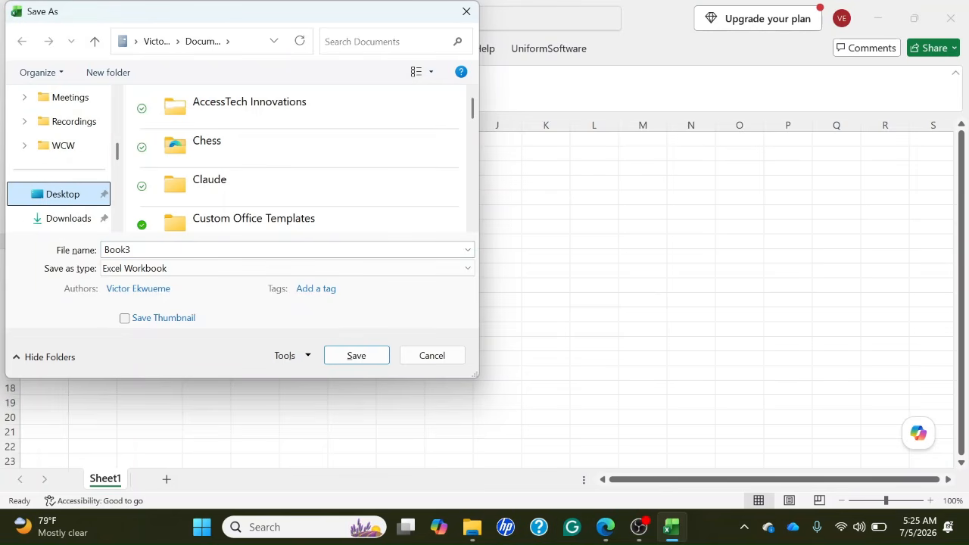
{"action": "key", "text": "Return"}
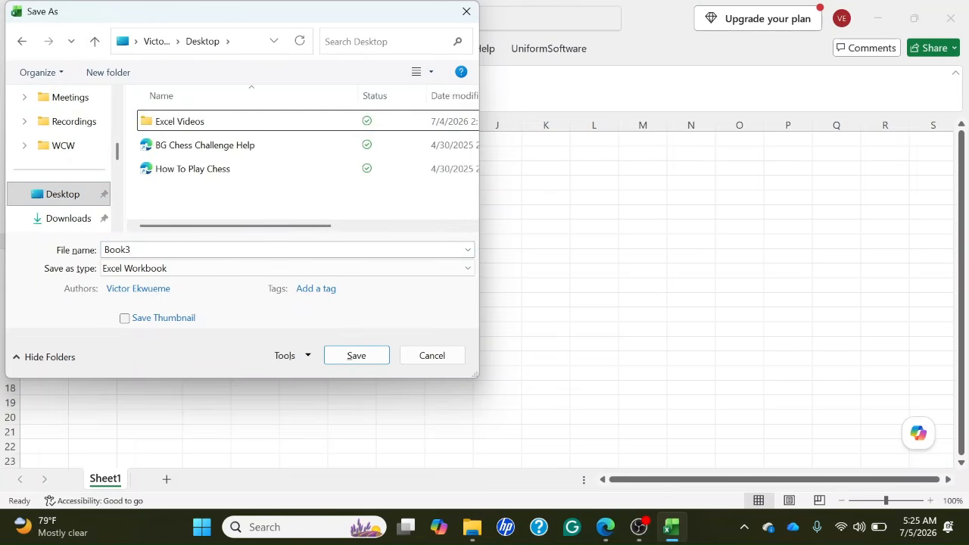
{"action": "key", "text": "Down"}
{"action": "key", "text": "Up"}
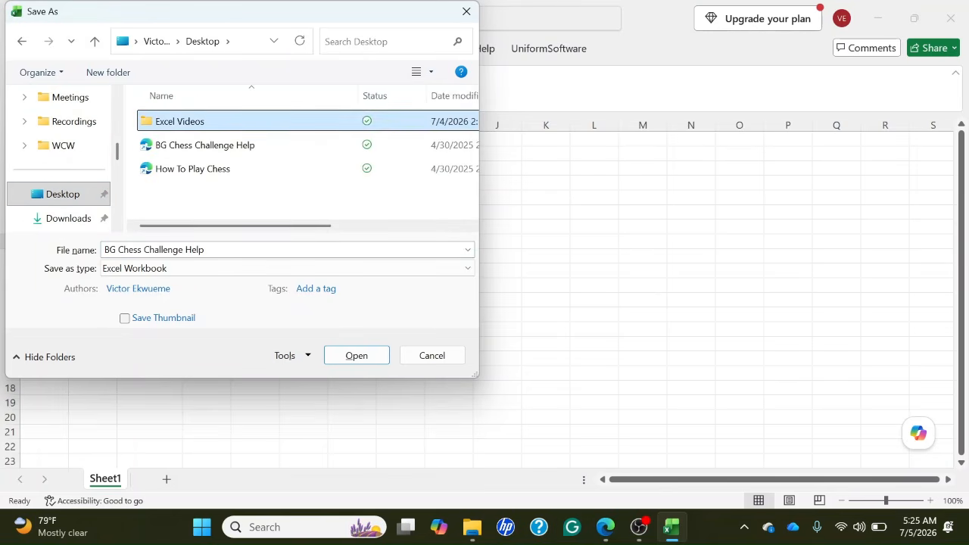
{"action": "key", "text": "Return"}
{"action": "key", "text": "Tab"}
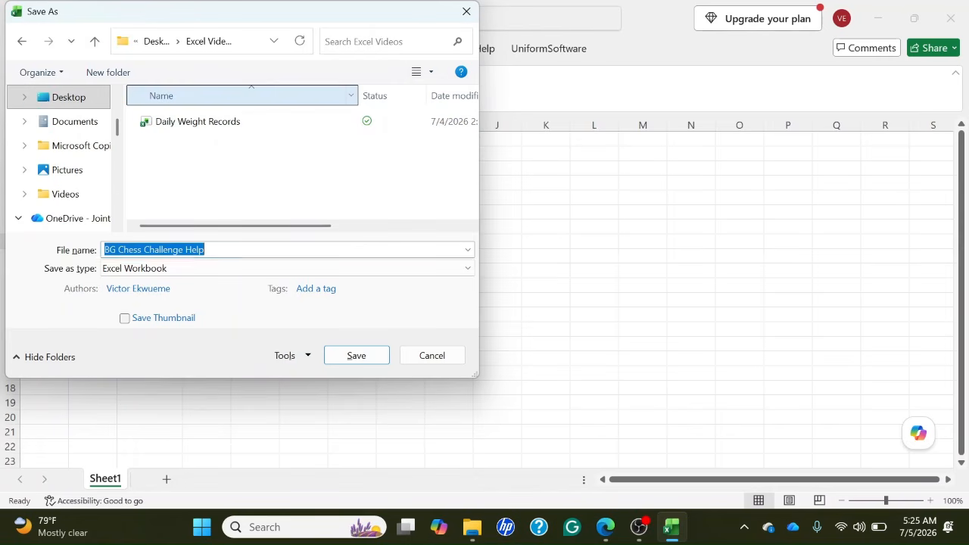
Name the workbook Contacts and save it as an Excel Workbook.
{"action": "key", "text": "BackSpace"}
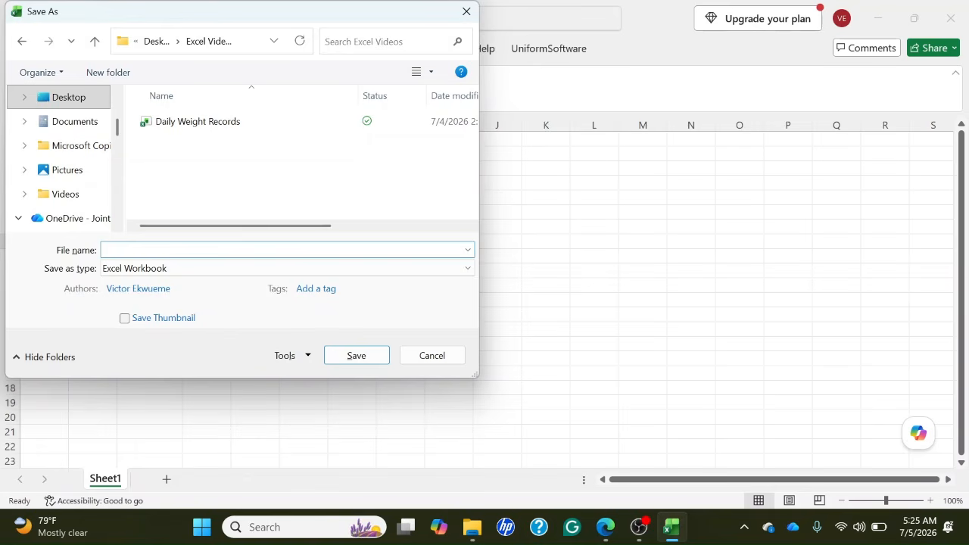
{"action": "type", "text": "Contacts"}
{"action": "key", "text": "Return"}
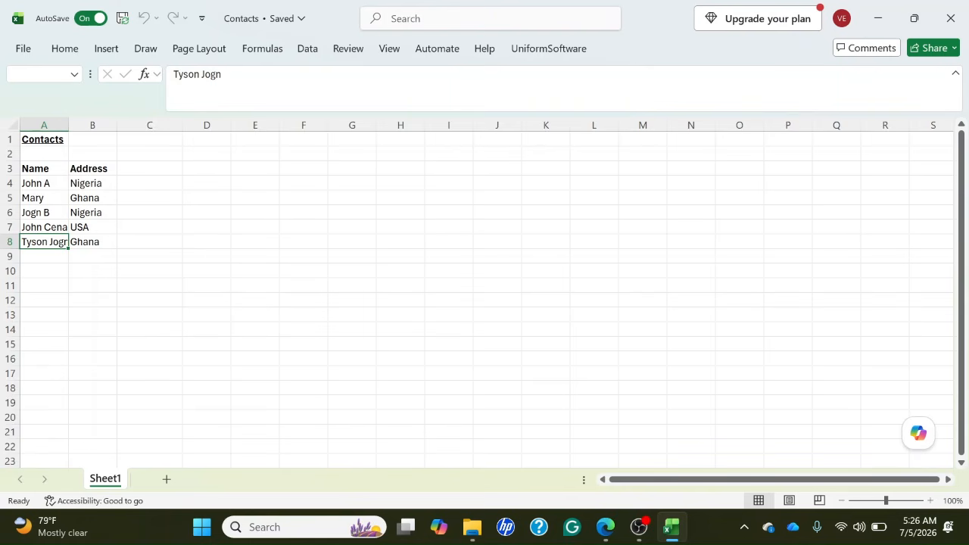
Copy the address Nigeria from B4 into the empty cell B9 below the last address.
{"action": "key", "text": "ctrl+Home"}
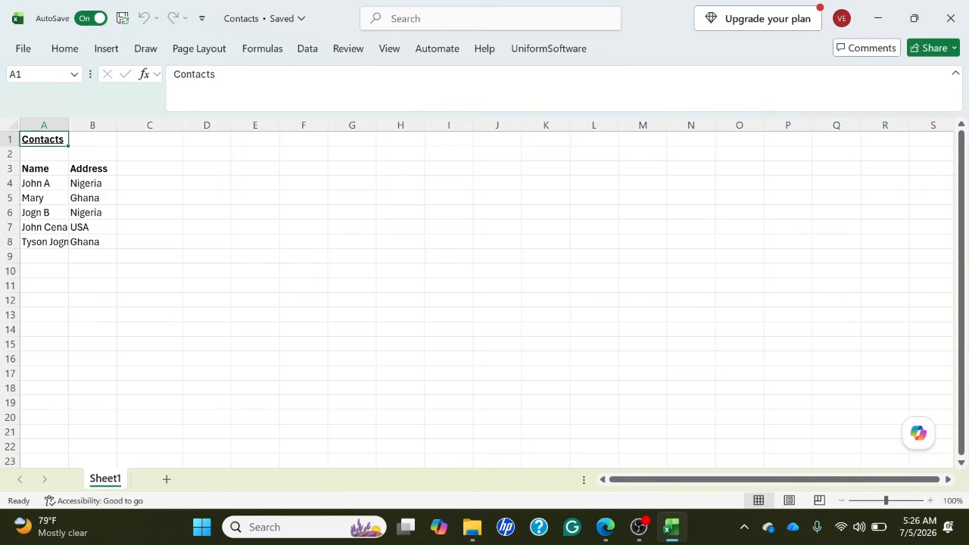
{"action": "key", "text": "Down"}
{"action": "key", "text": "Down"}
{"action": "key", "text": "Down"}
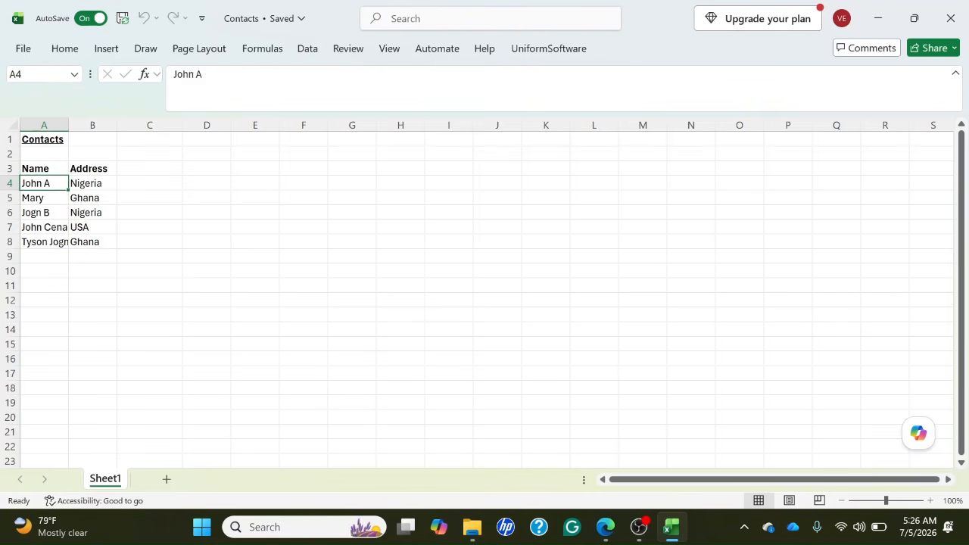
{"action": "key", "text": "Right"}
{"action": "key", "text": "Down"}
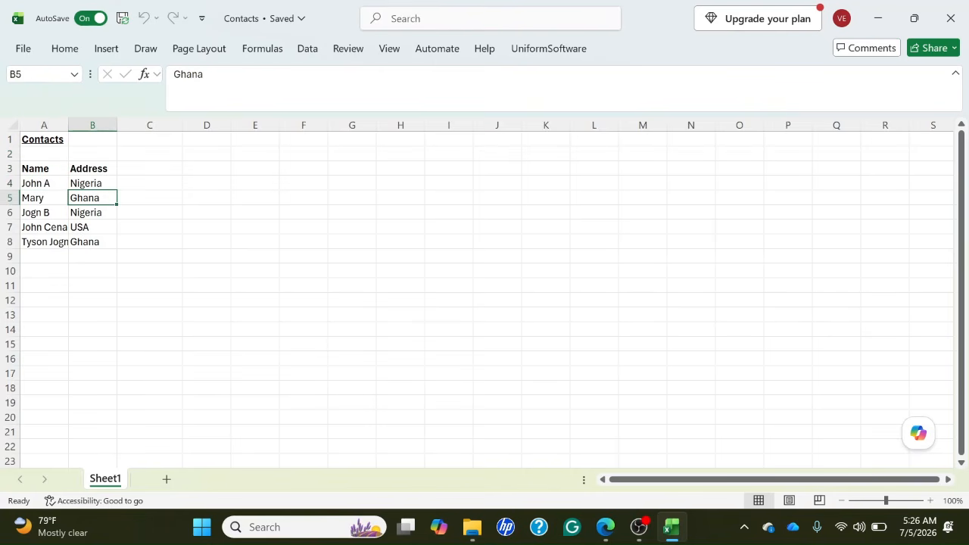
{"action": "key", "text": "Up"}
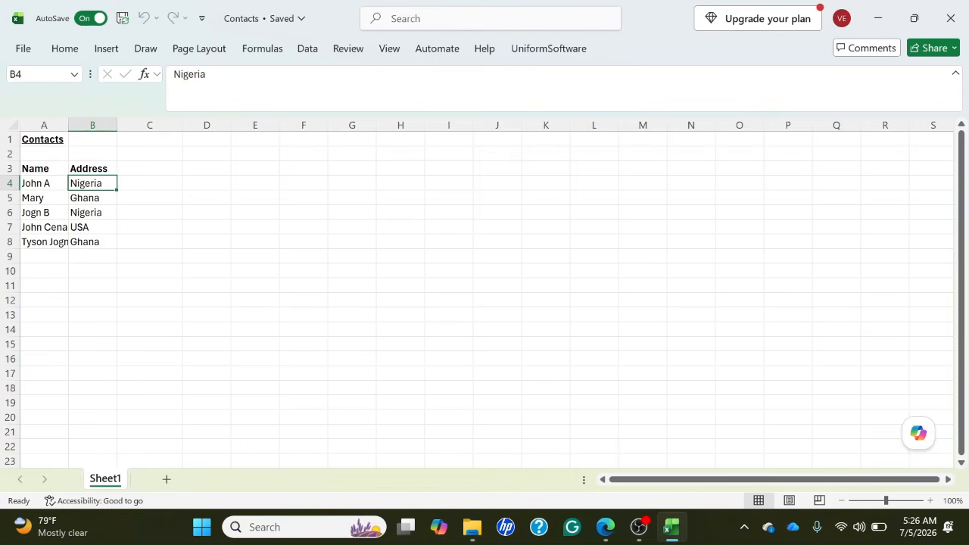
{"action": "key", "text": "ctrl+c"}
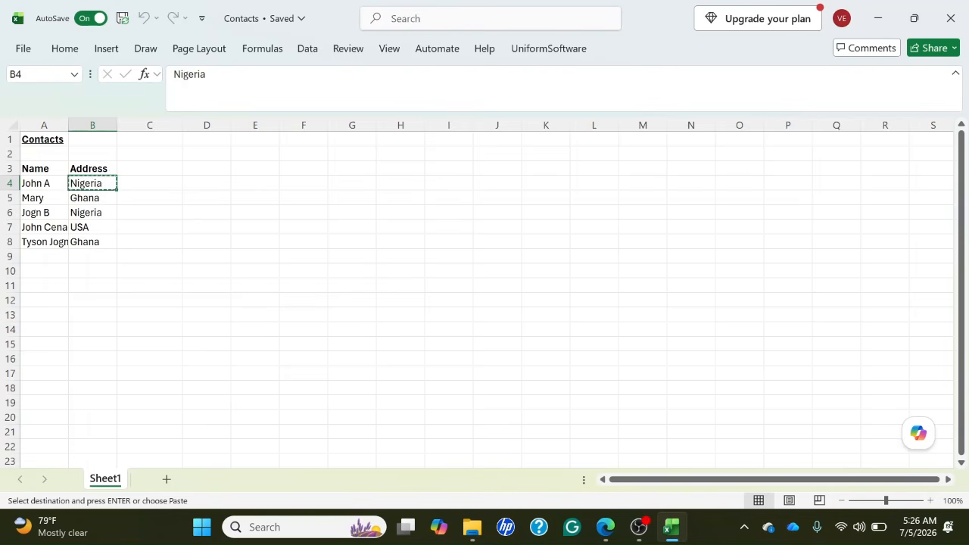
{"action": "key", "text": "Down"}
{"action": "key", "text": "Down"}
{"action": "key", "text": "Down"}
{"action": "key", "text": "Down"}
{"action": "key", "text": "Down"}
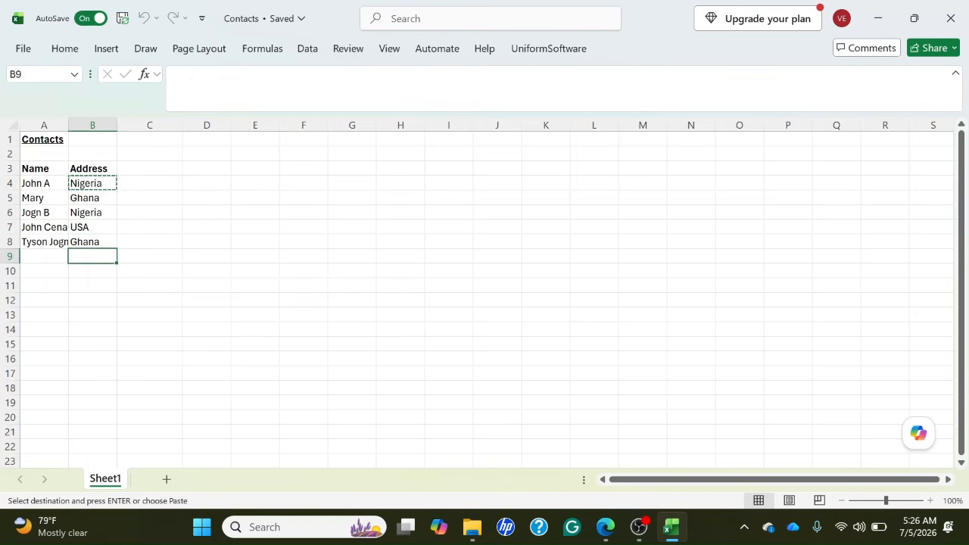
{"action": "key", "text": "ctrl+v"}
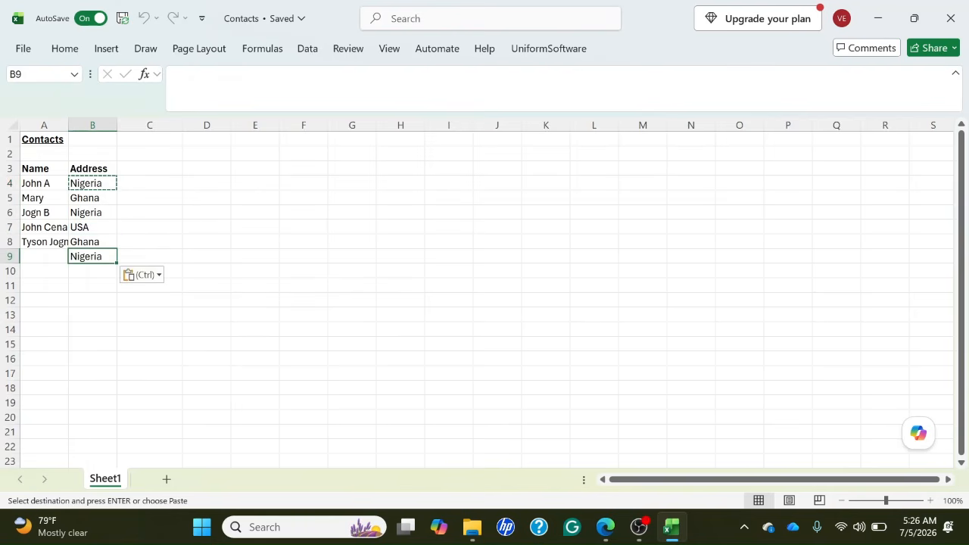
Enter the new contact's first name in A9, beside the copied address.
{"action": "left_click", "coordinate": [44, 256]}
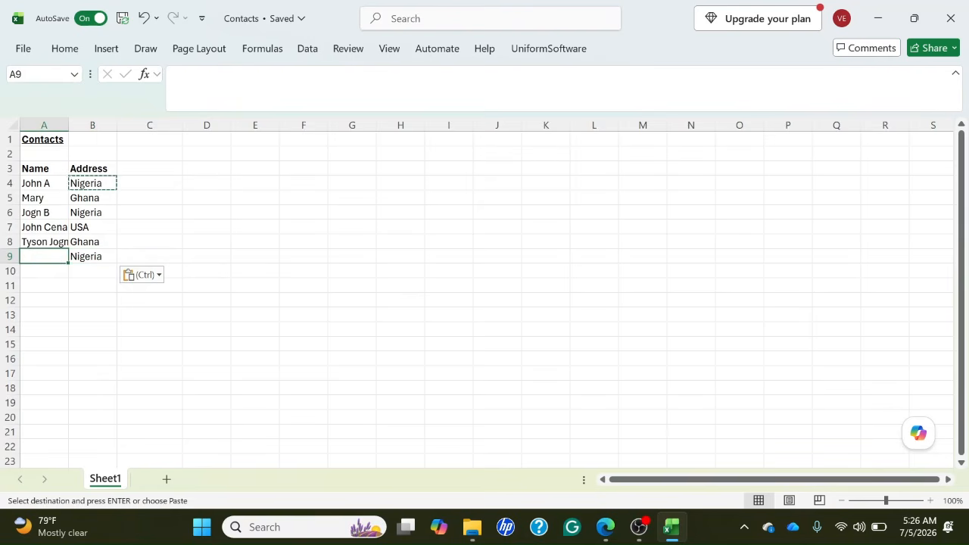
{"action": "left_click", "coordinate": [44, 242]}
{"action": "left_click", "coordinate": [44, 256]}
{"action": "type", "text": "Victor"}
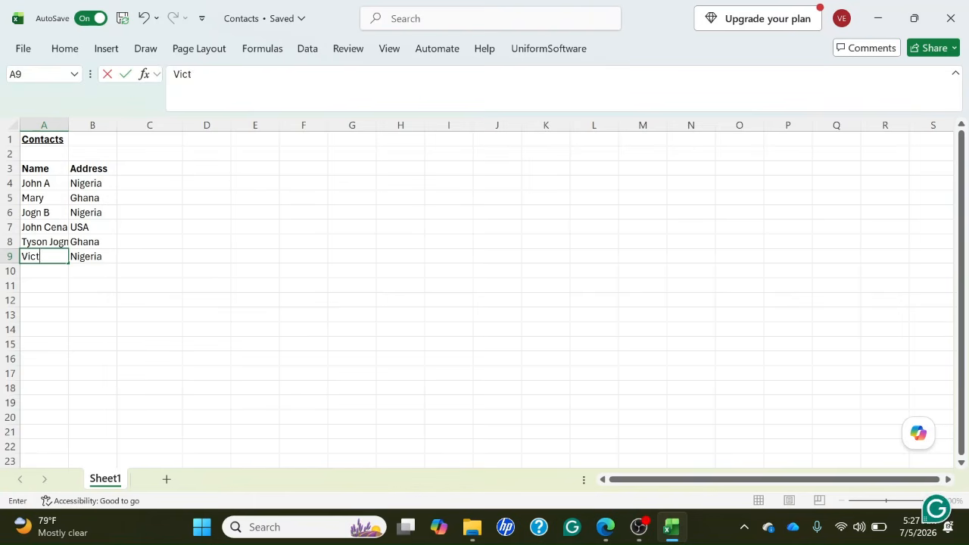
{"action": "key", "text": "Return"}
{"action": "left_click", "coordinate": [44, 256]}
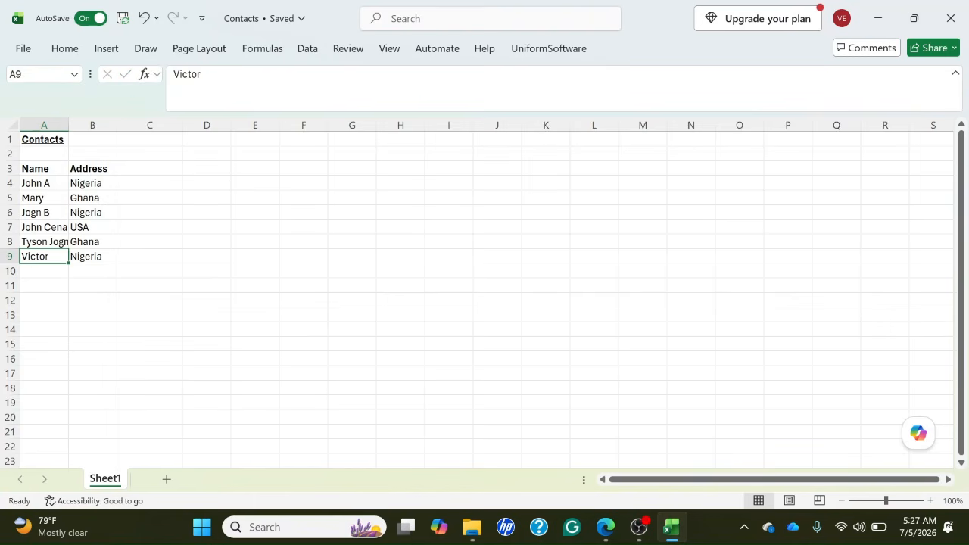